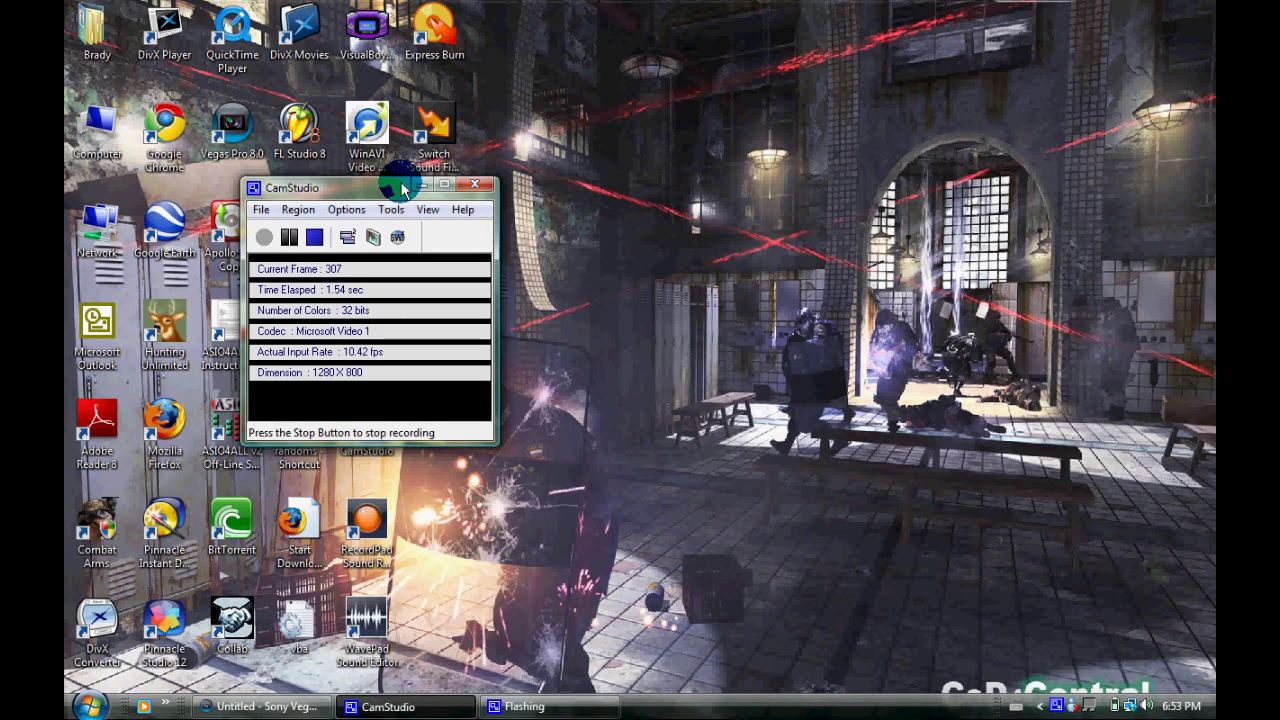
Step: Minimize CamStudio and bring the untitled Sony Vegas Pro project to the front
click(444, 185)
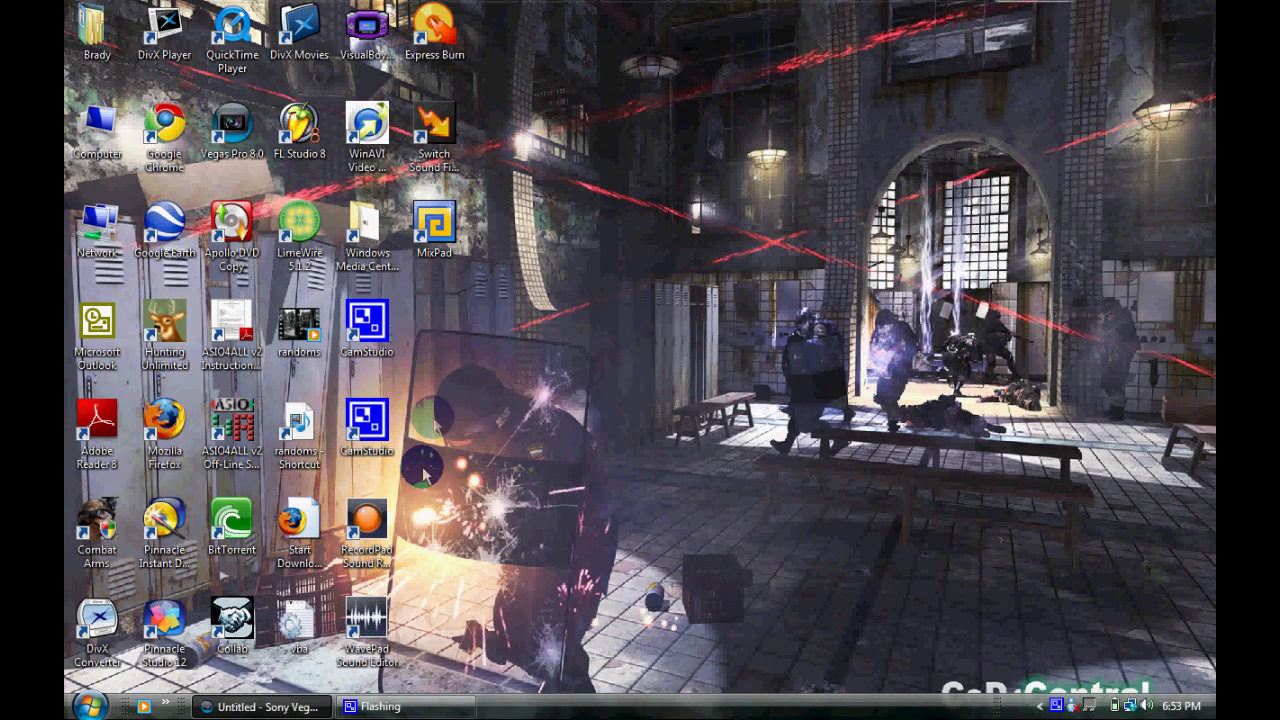
mouse_move(260, 706)
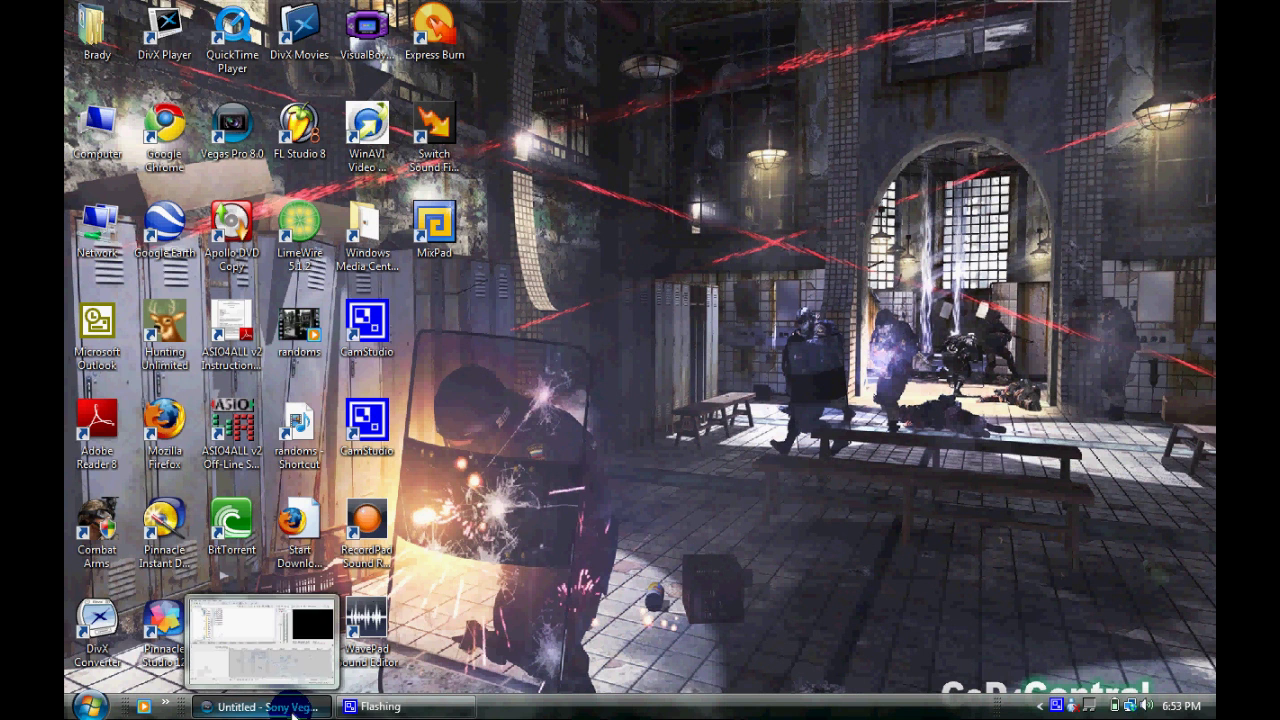
click(292, 711)
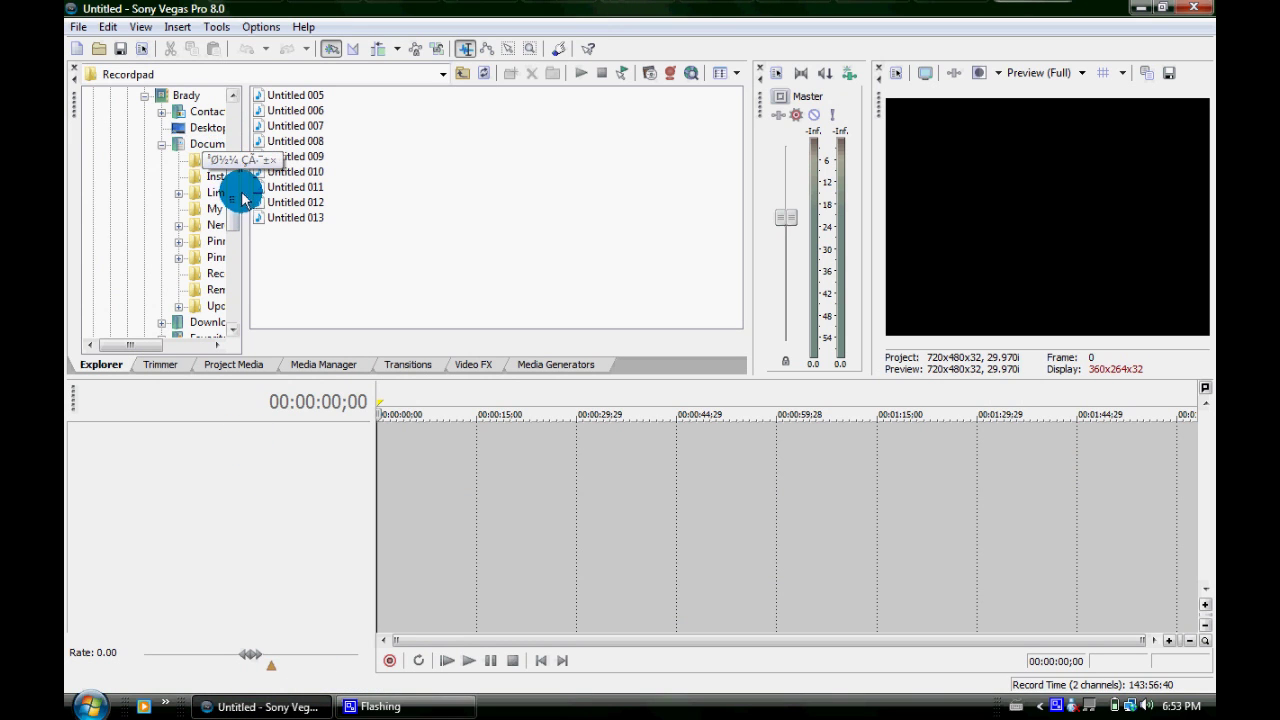
Step: Add a new video track and insert a text media event on it
right_click(422, 455)
click(481, 496)
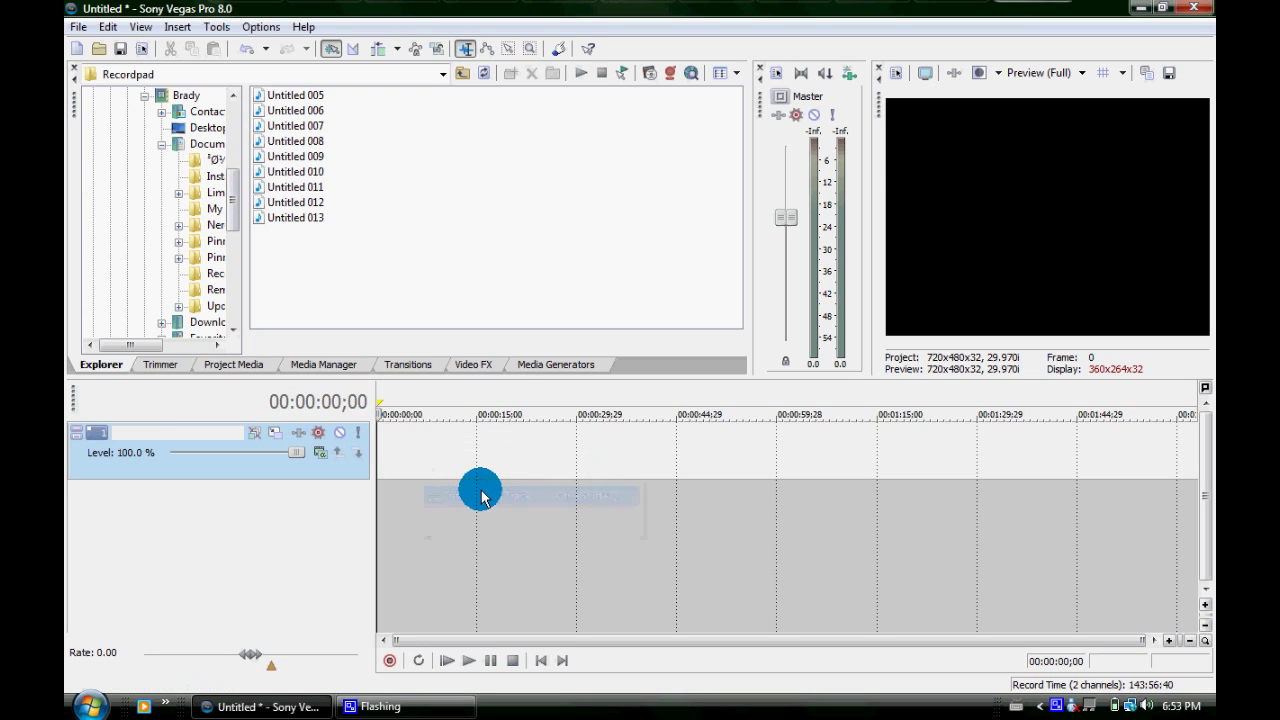
right_click(406, 460)
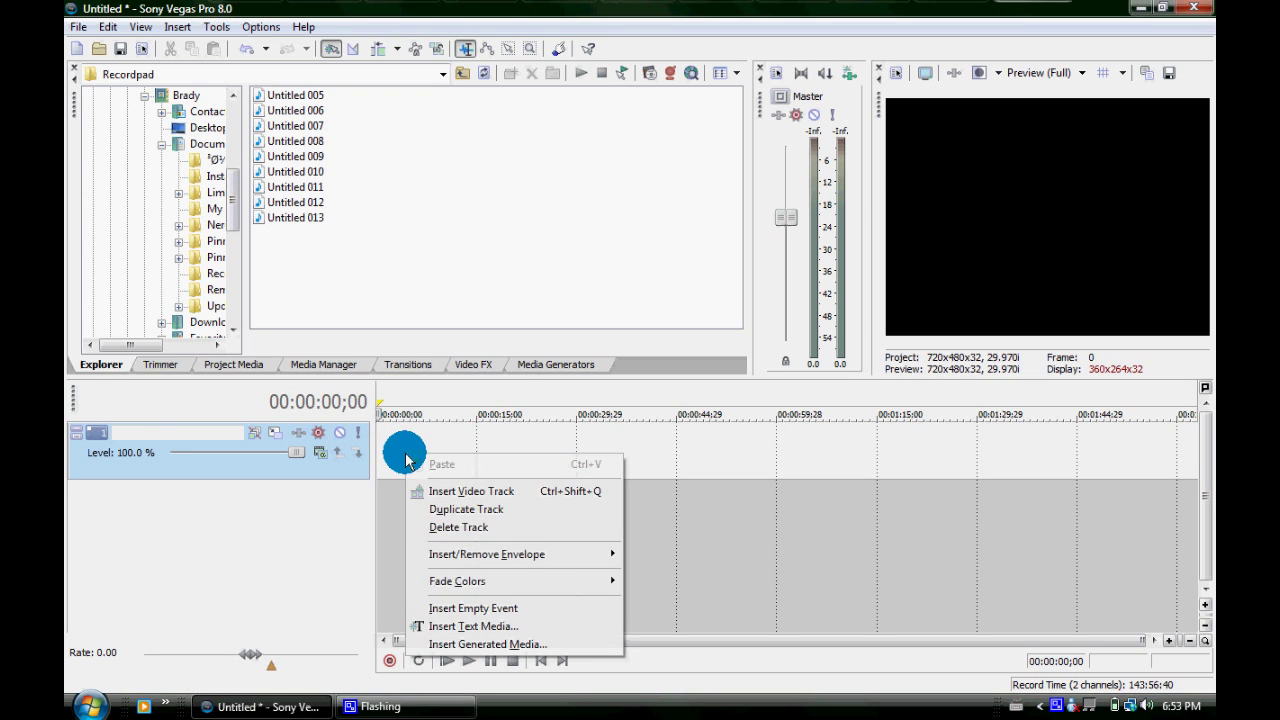
click(482, 627)
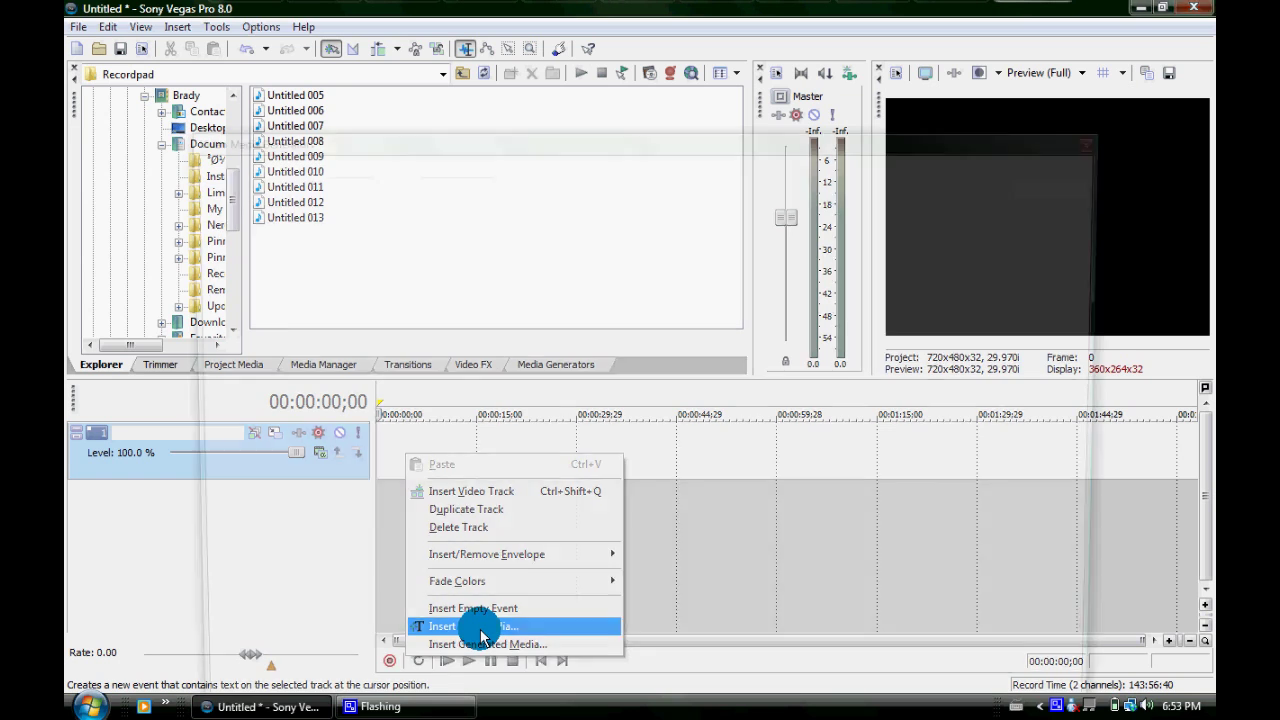
Step: Replace the sample text with 'Buddyperson' and 'Productions' on two lines
mouse_move(503, 433)
mouse_down()
mouse_move(517, 449)
mouse_move(249, 309)
mouse_up()
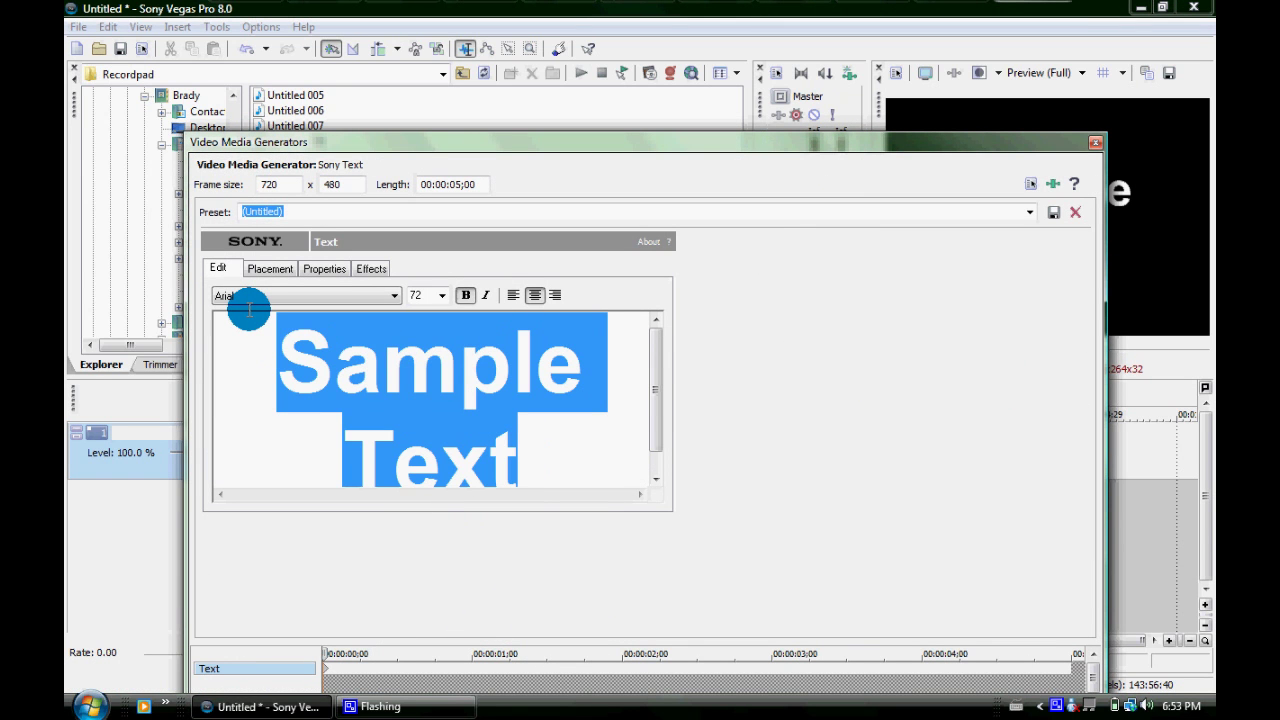
text(B)
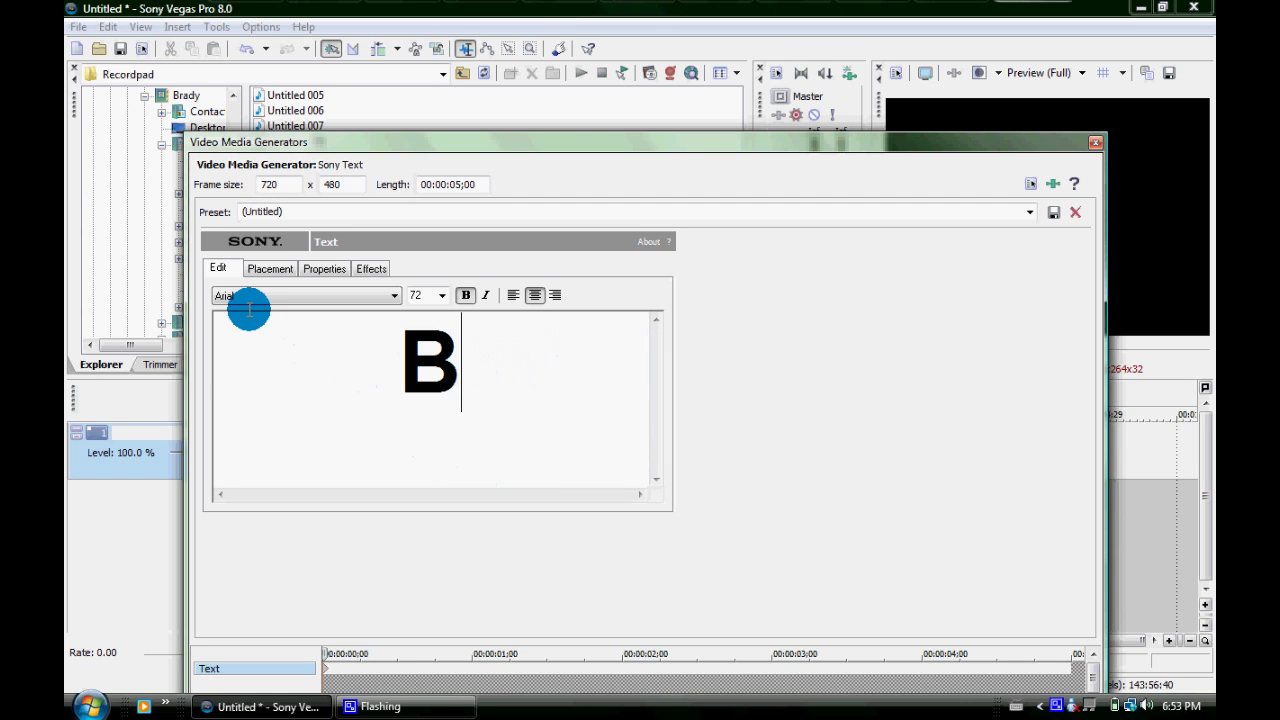
text(uddyp)
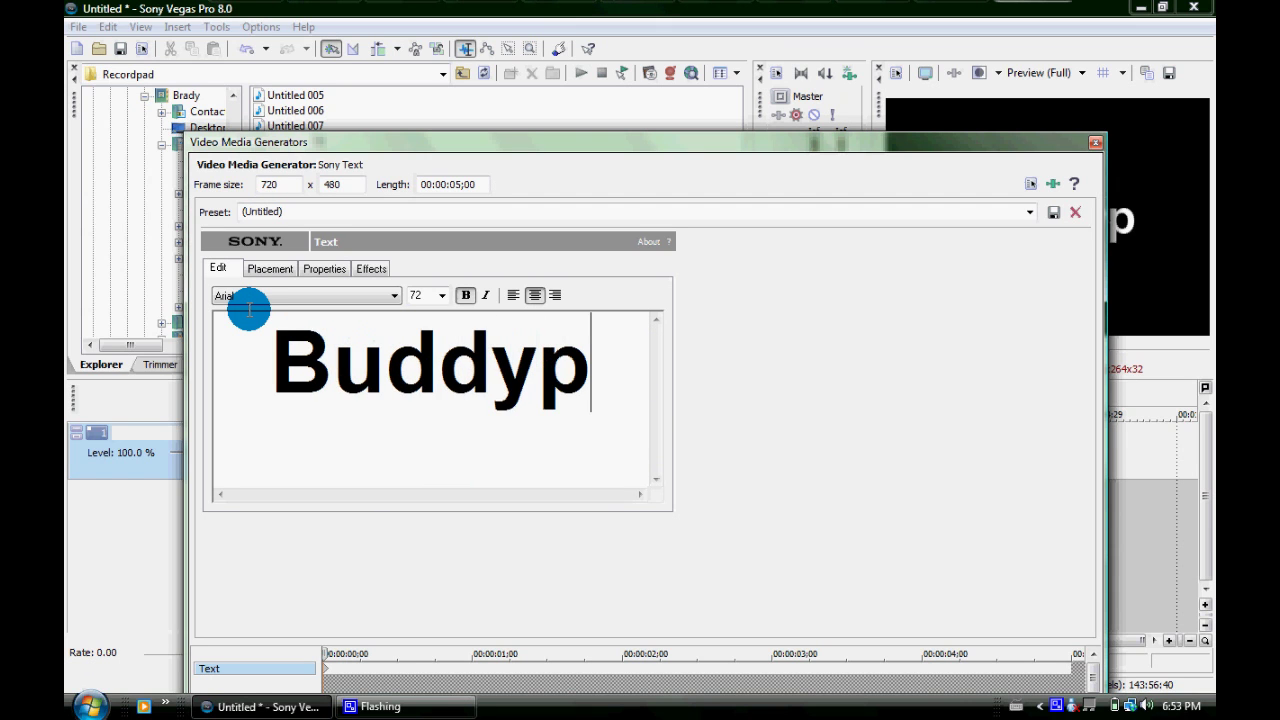
text(erson)
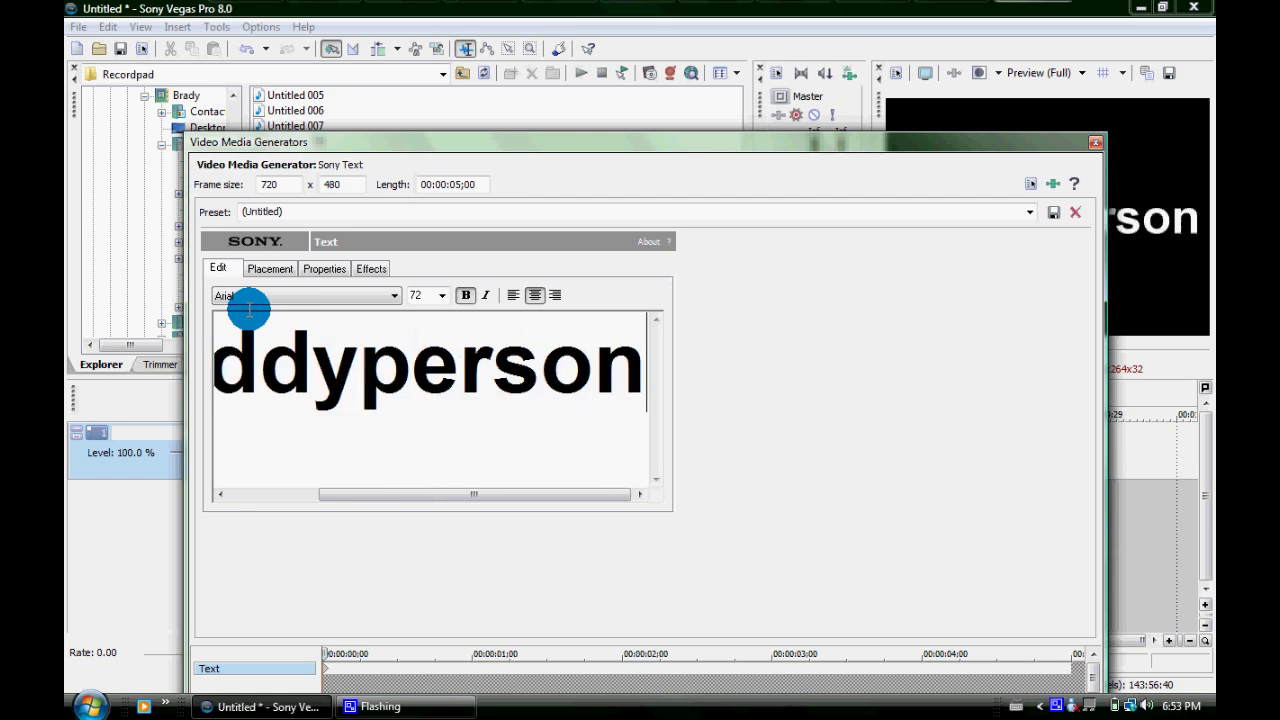
key(Return)
text(P)
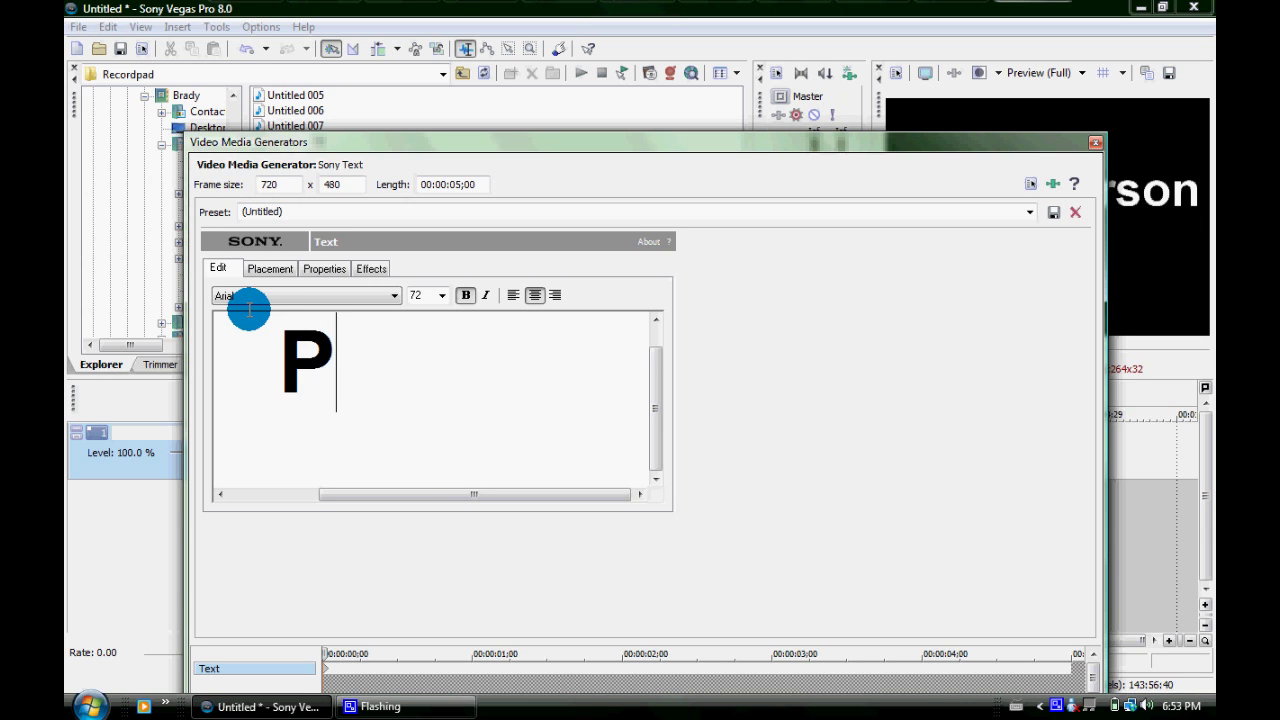
text(rodu)
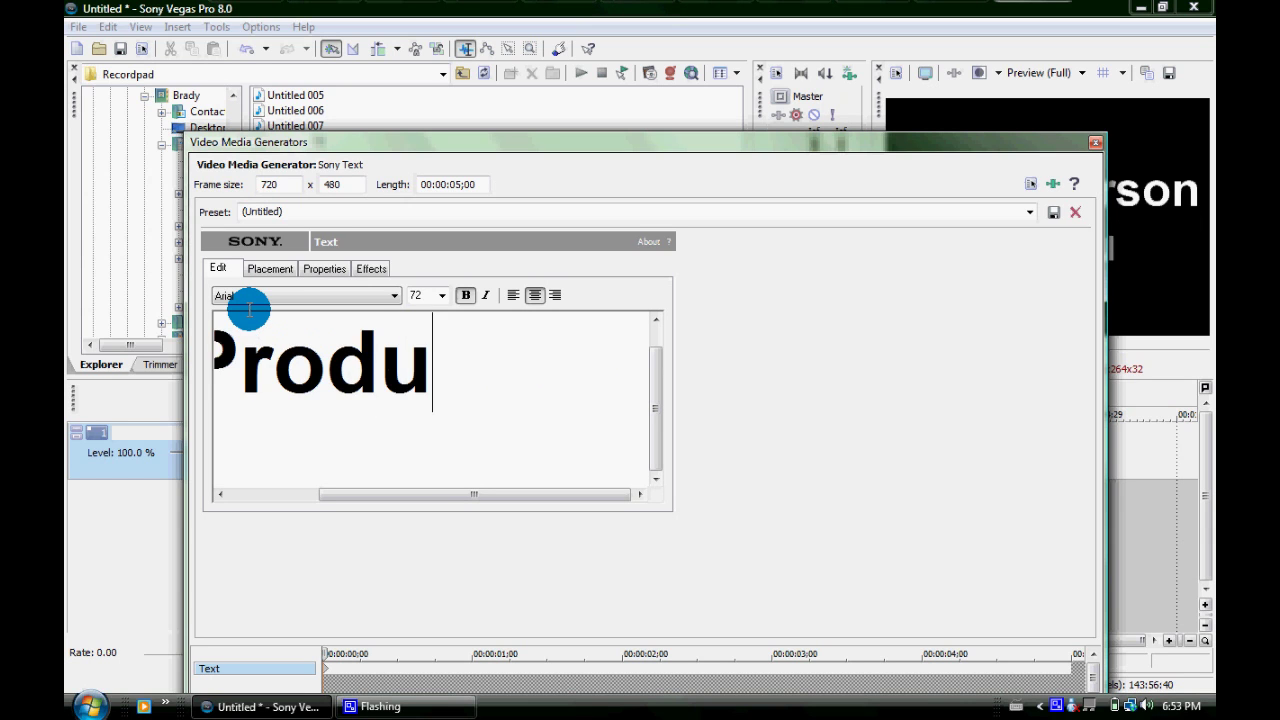
text(ction)
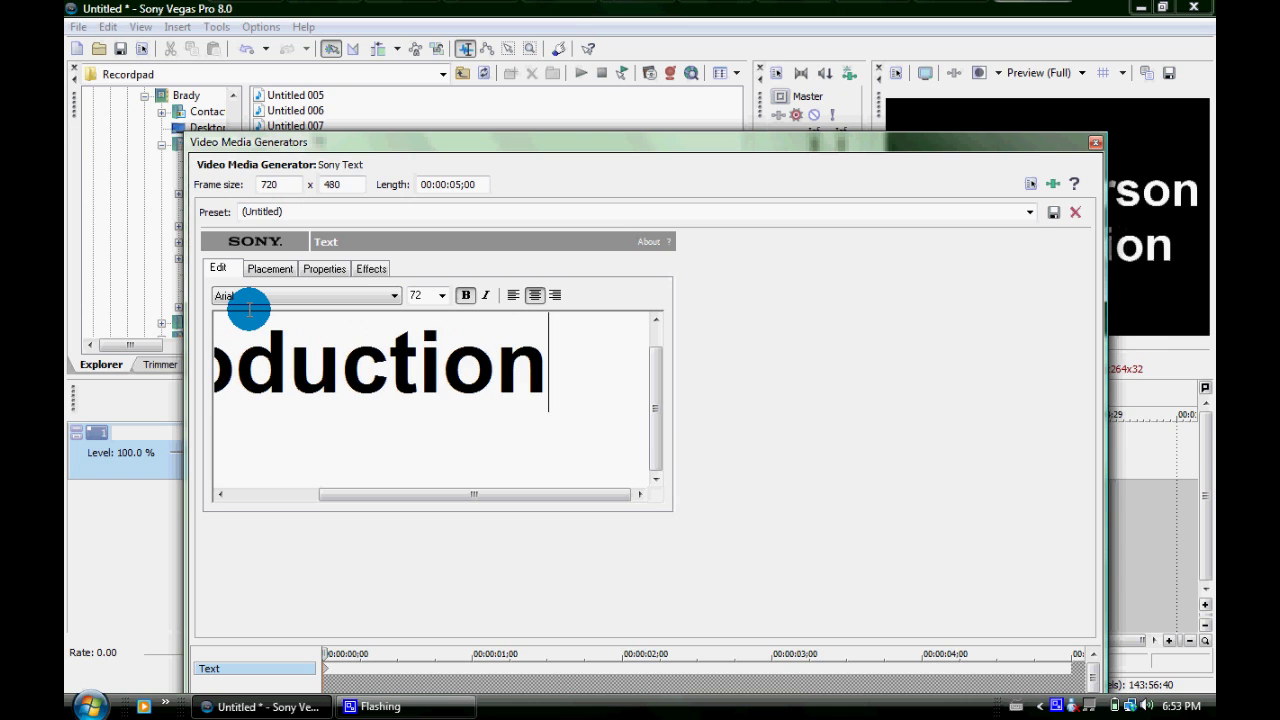
text(s)
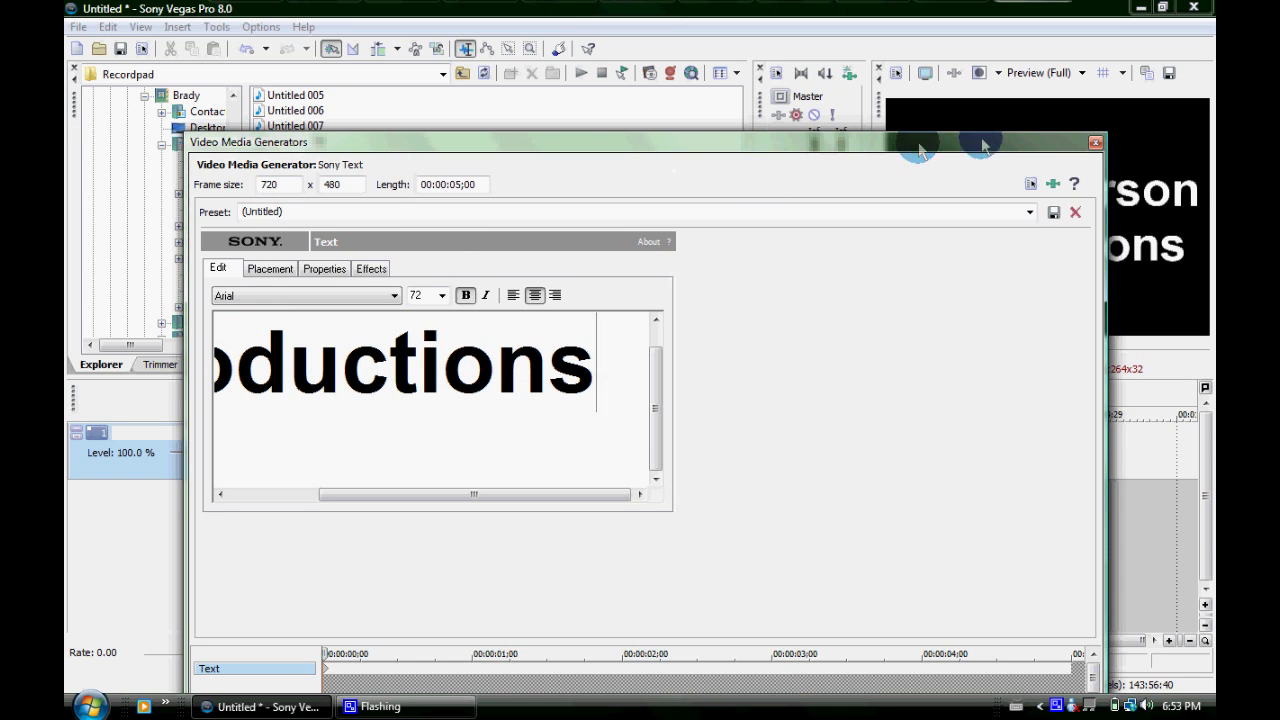
click(1097, 145)
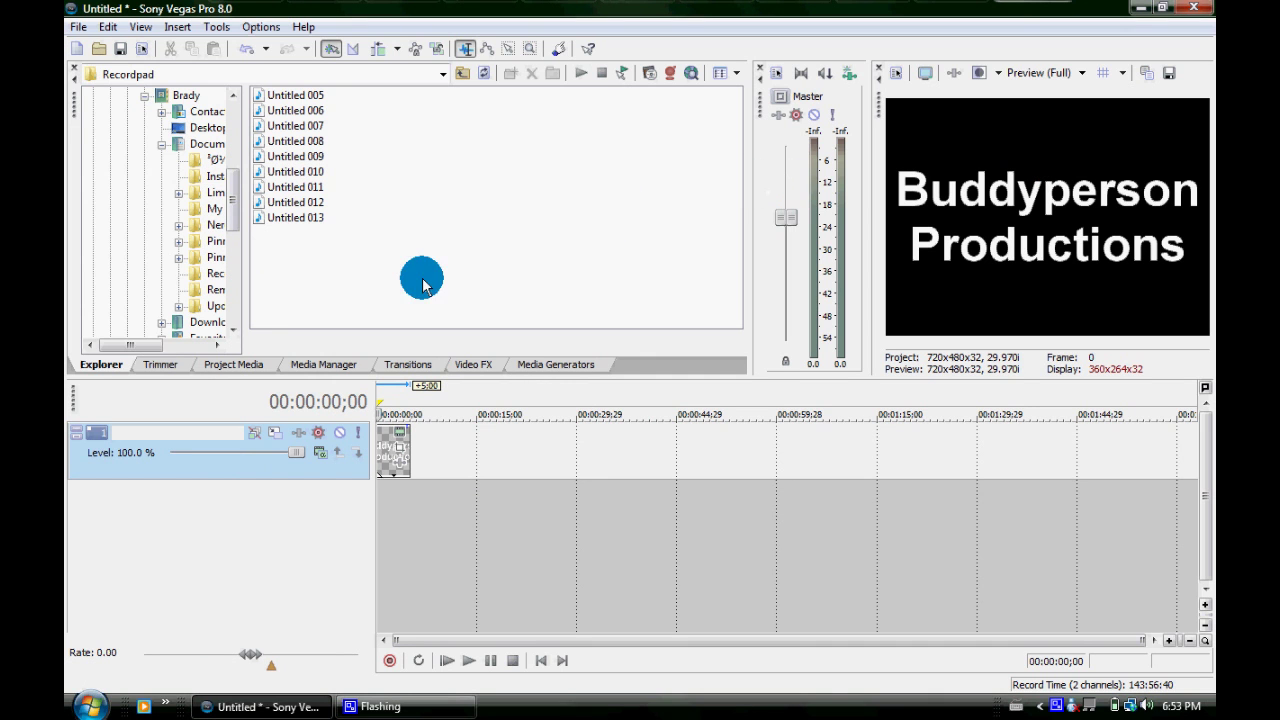
Step: Set the title track to 3D Source Alpha and stretch the title event to about 15 seconds
click(276, 434)
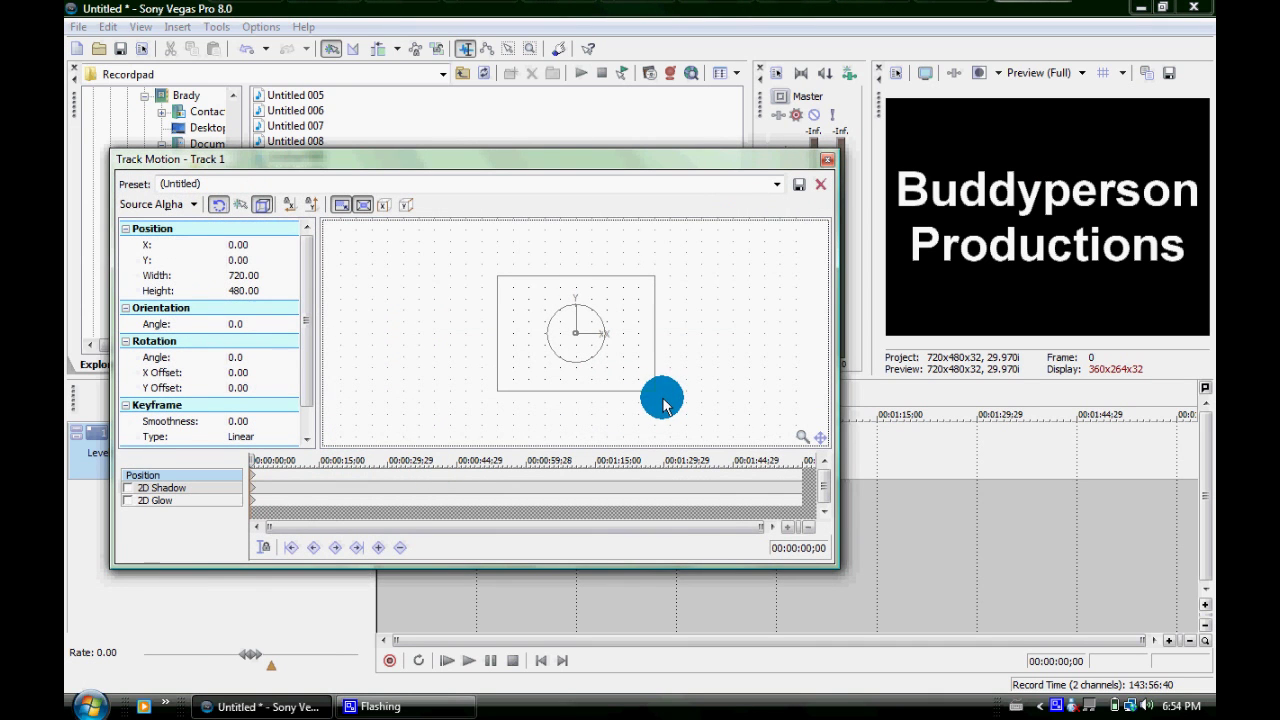
click(829, 160)
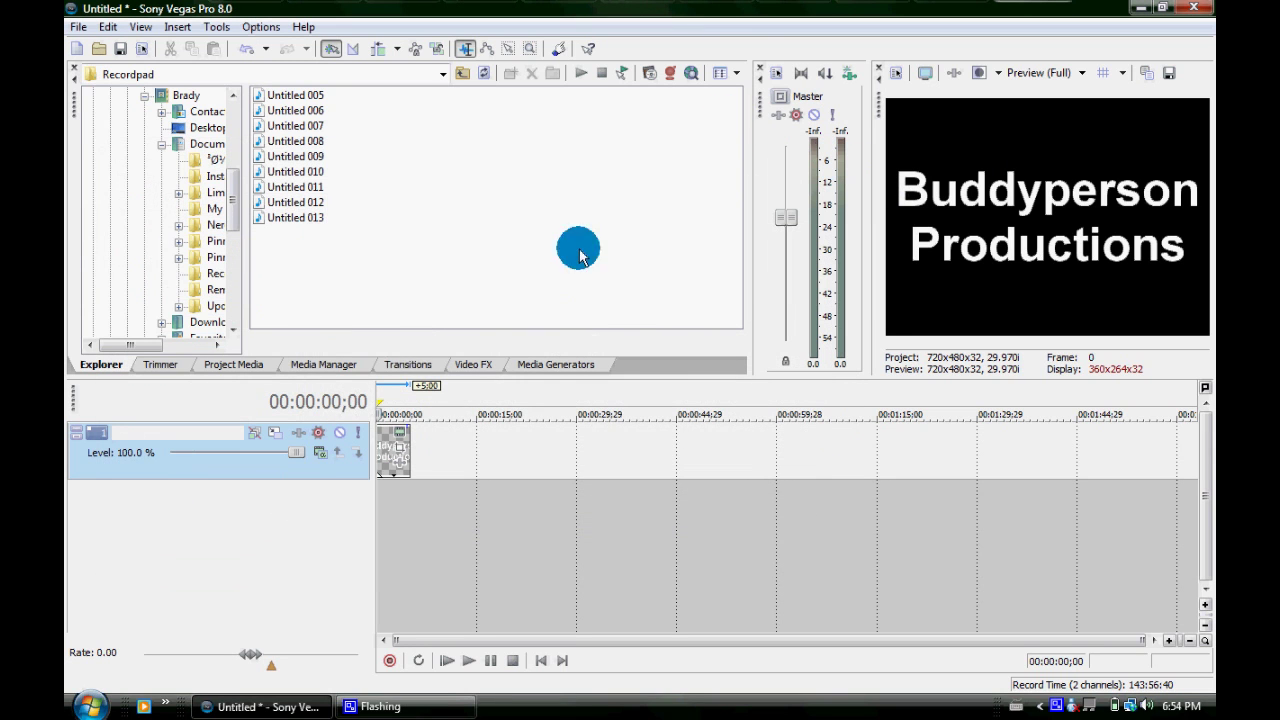
click(311, 455)
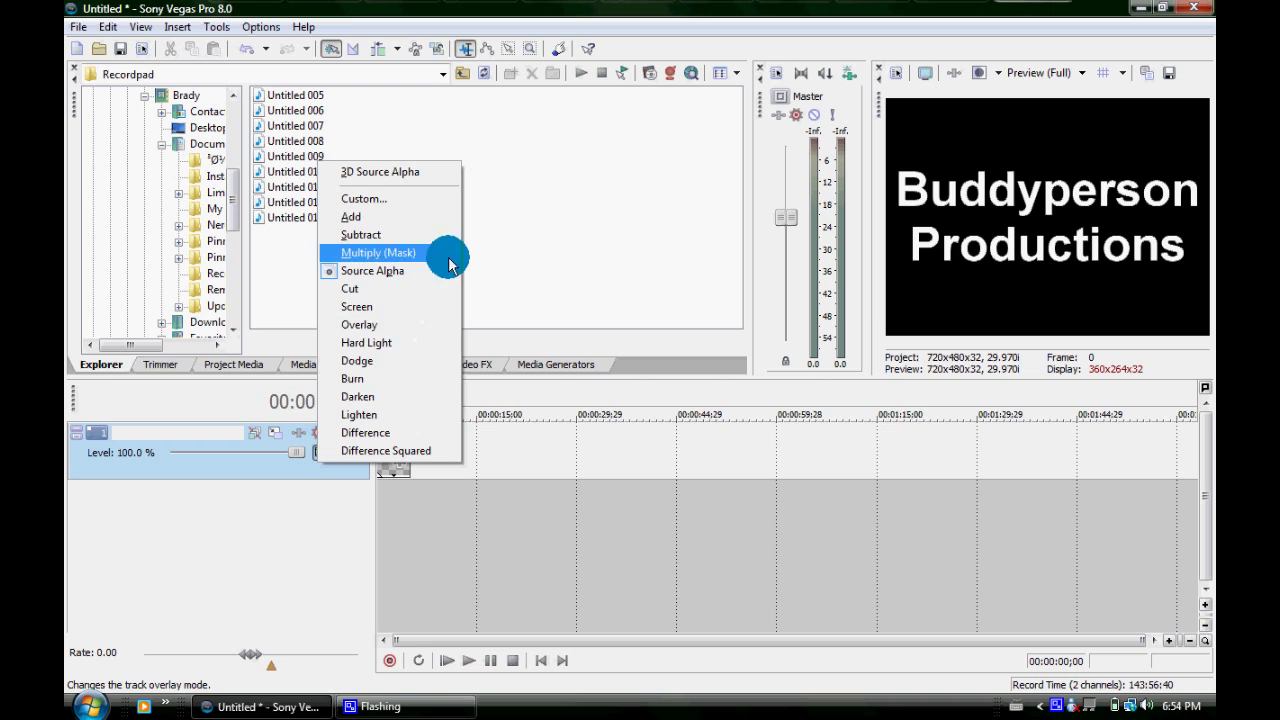
click(323, 476)
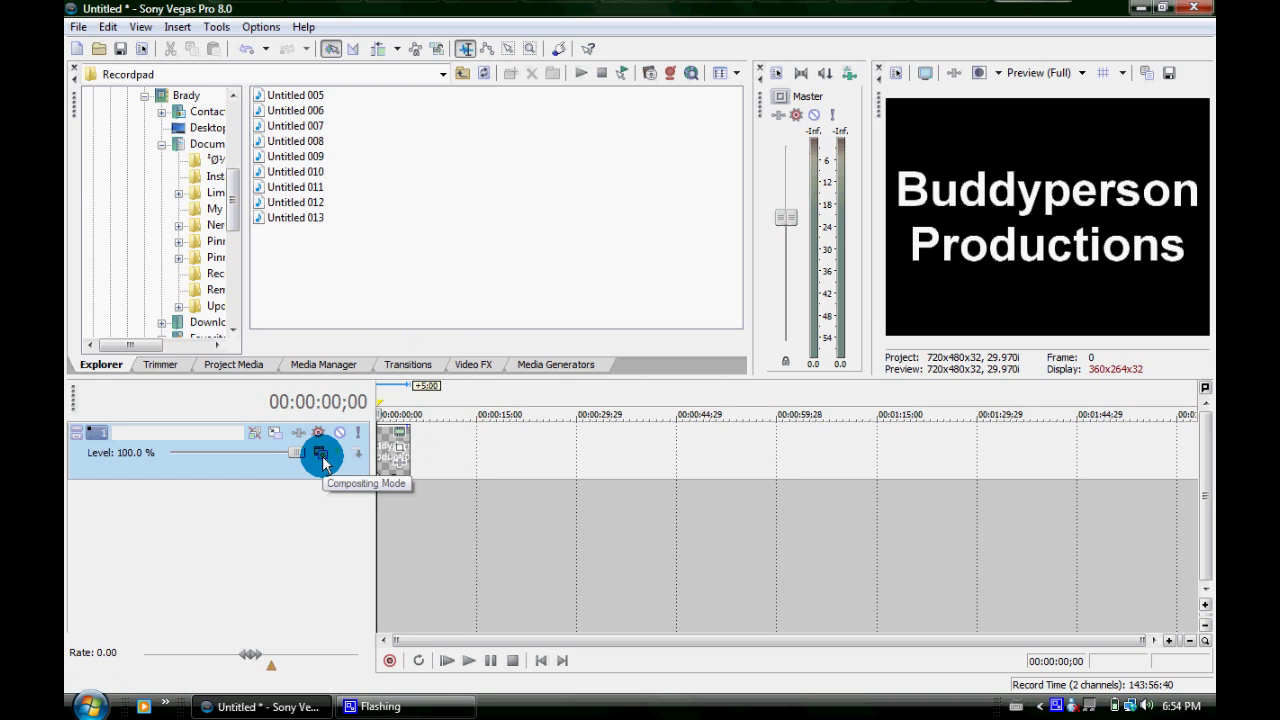
click(321, 456)
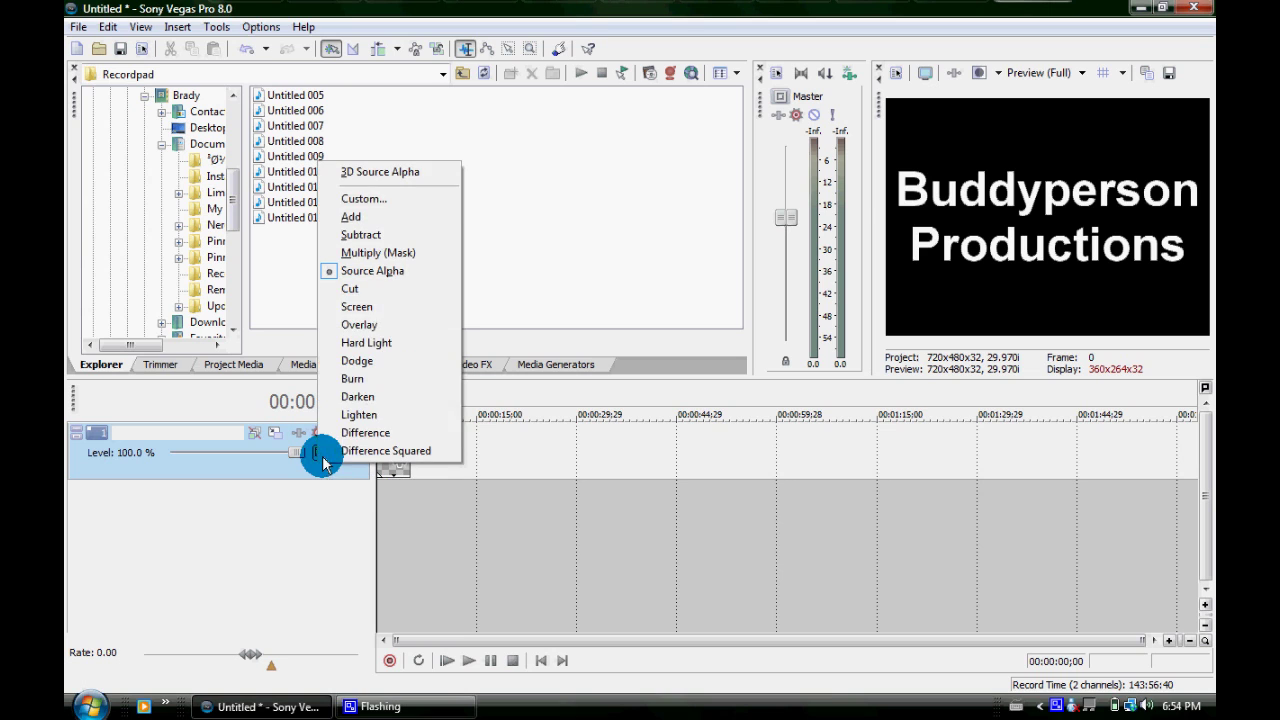
click(424, 174)
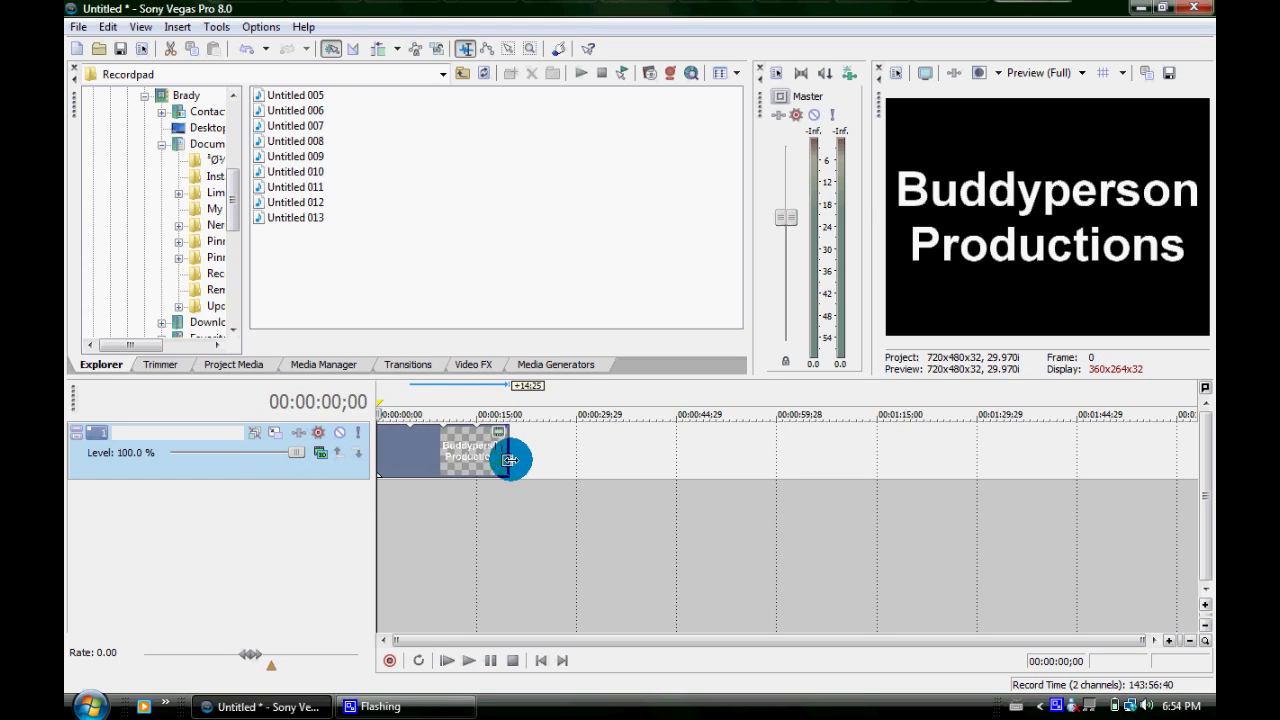
drag(411, 452, 508, 457)
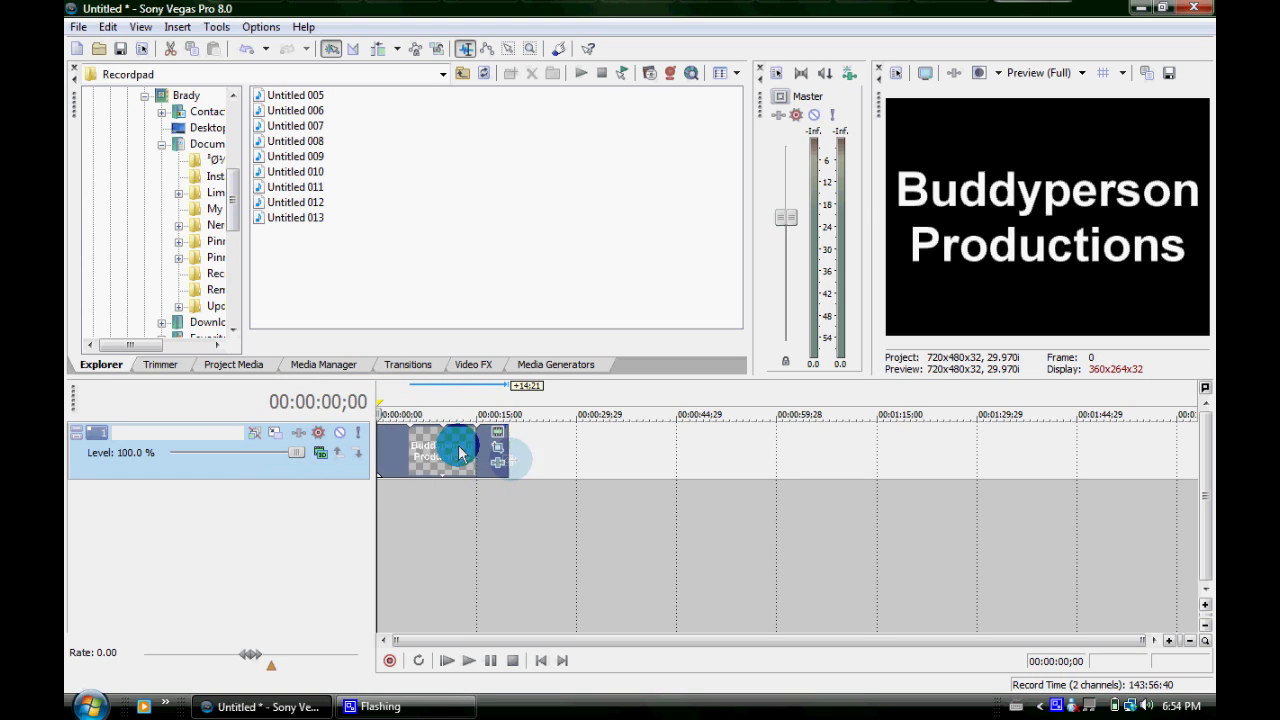
Step: Add a Track Motion keyframe at 00:00:15;00 tilting the title to Orientation X -83.4
click(275, 434)
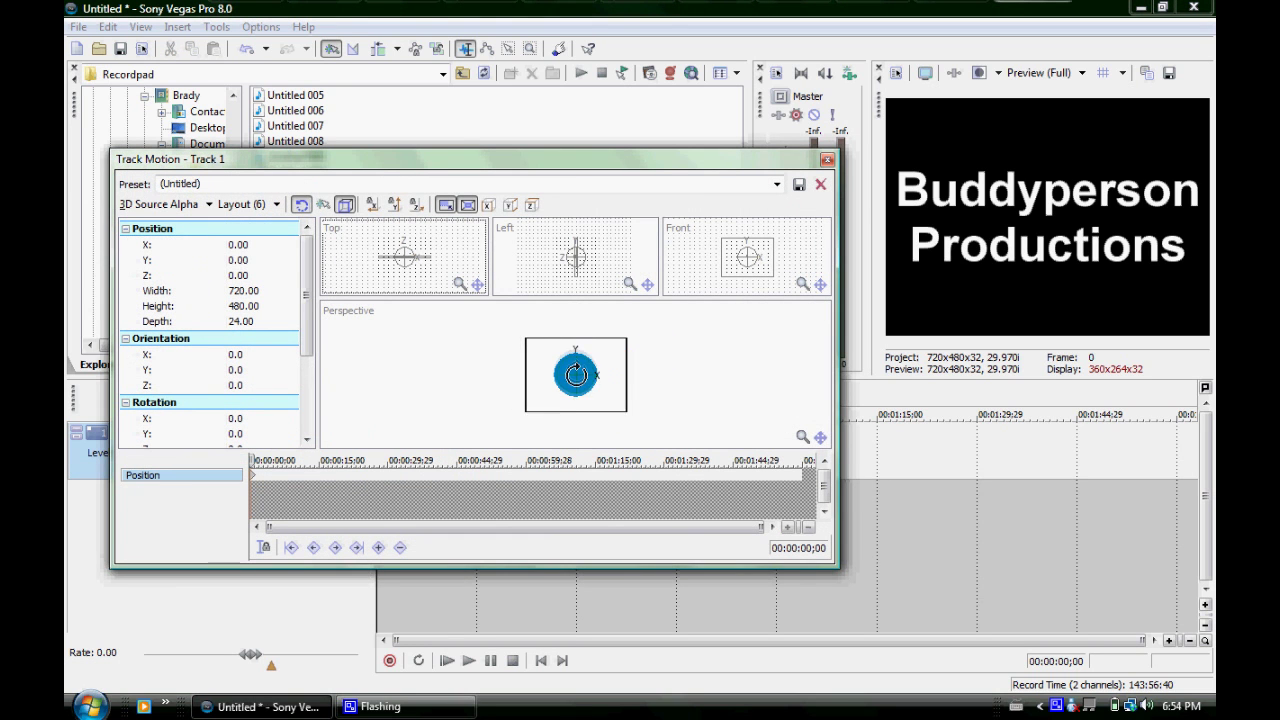
drag(575, 372, 622, 400)
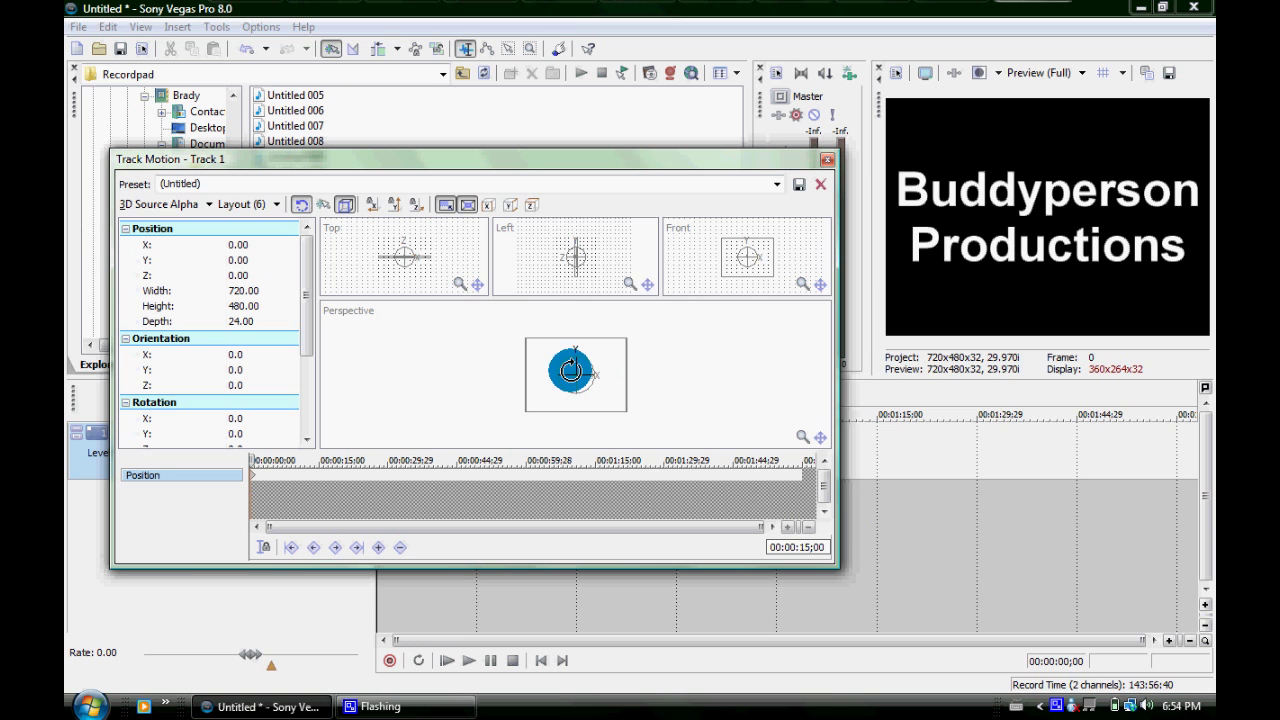
click(571, 371)
drag(573, 372, 575, 407)
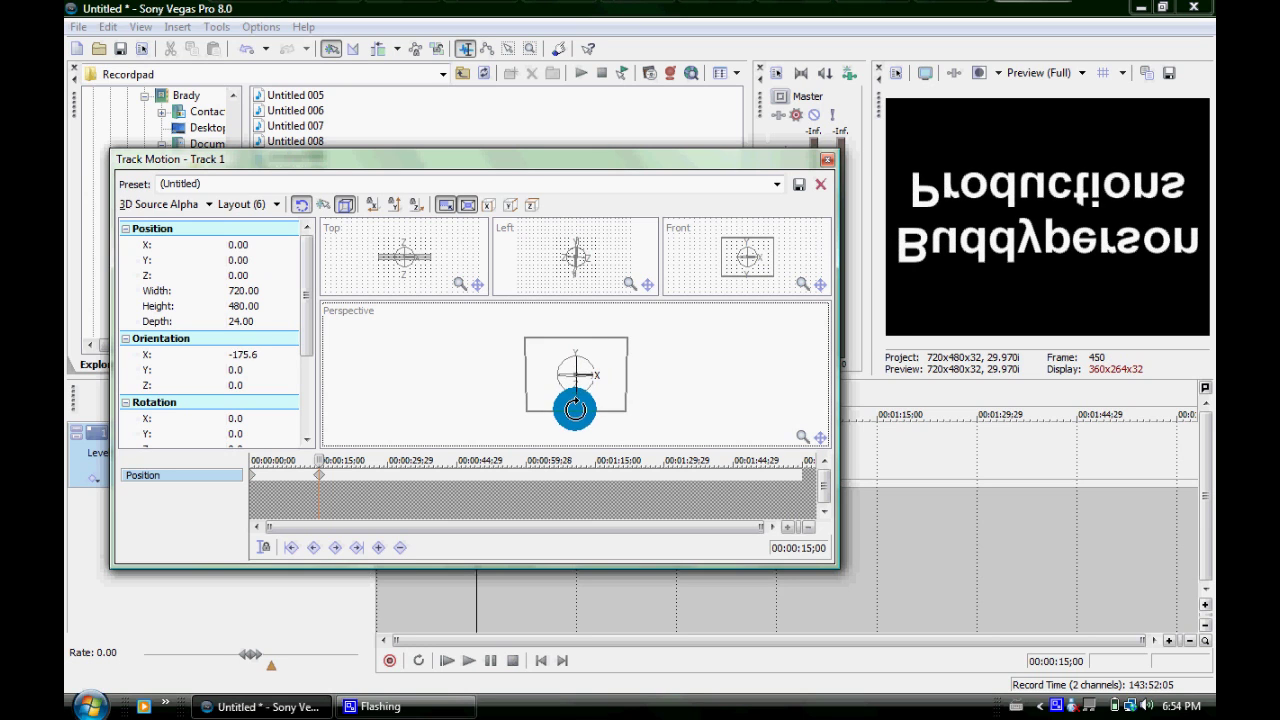
drag(575, 408, 581, 428)
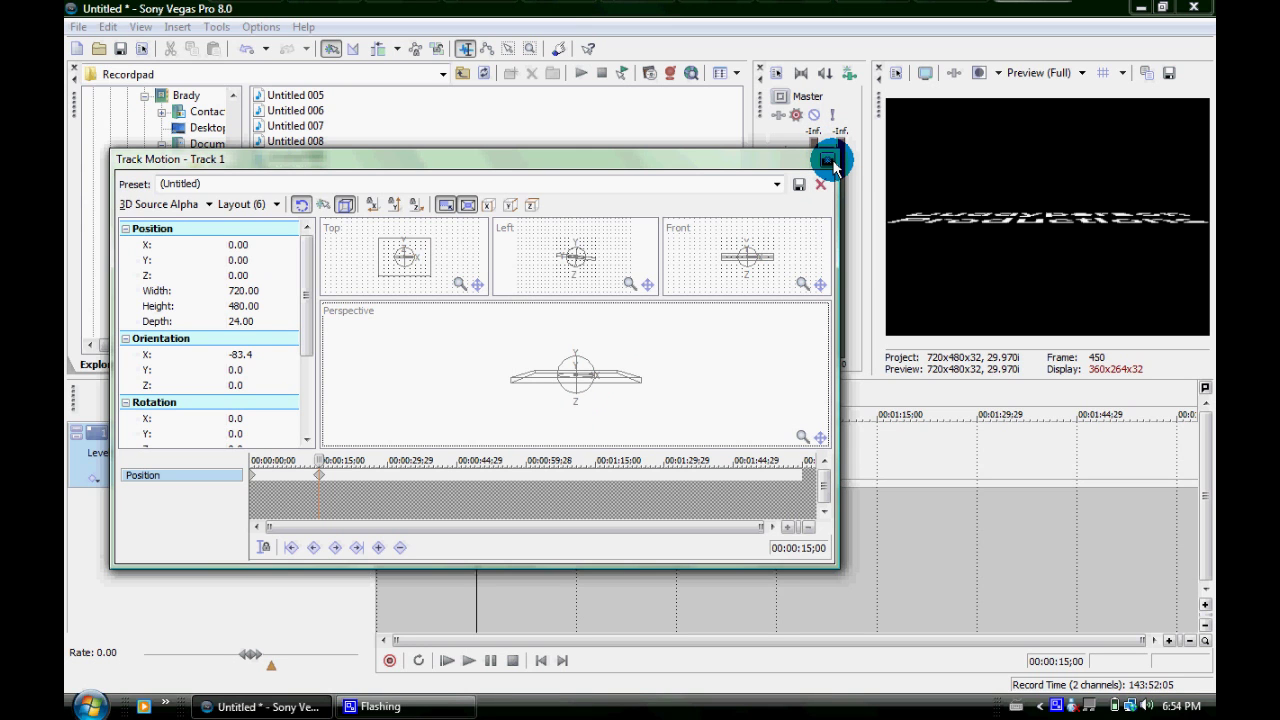
click(830, 160)
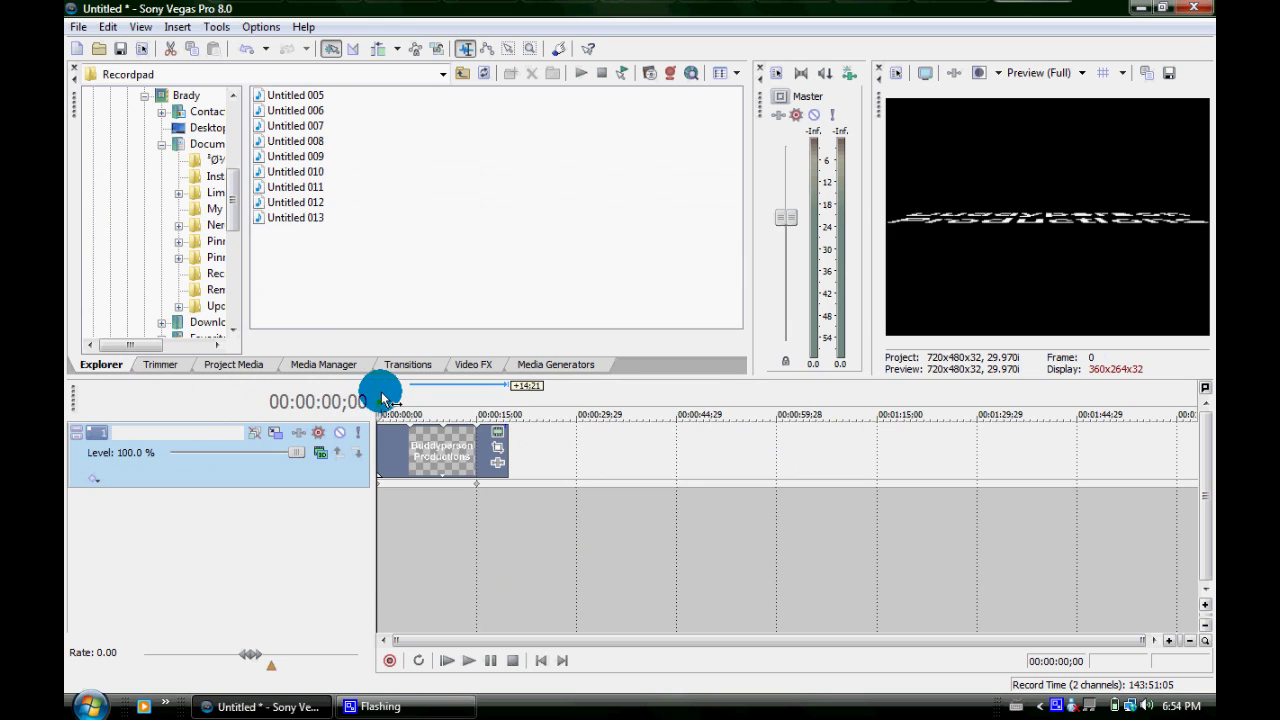
Step: Play the title animation from the start and stop at about 00:00:10;21
click(382, 398)
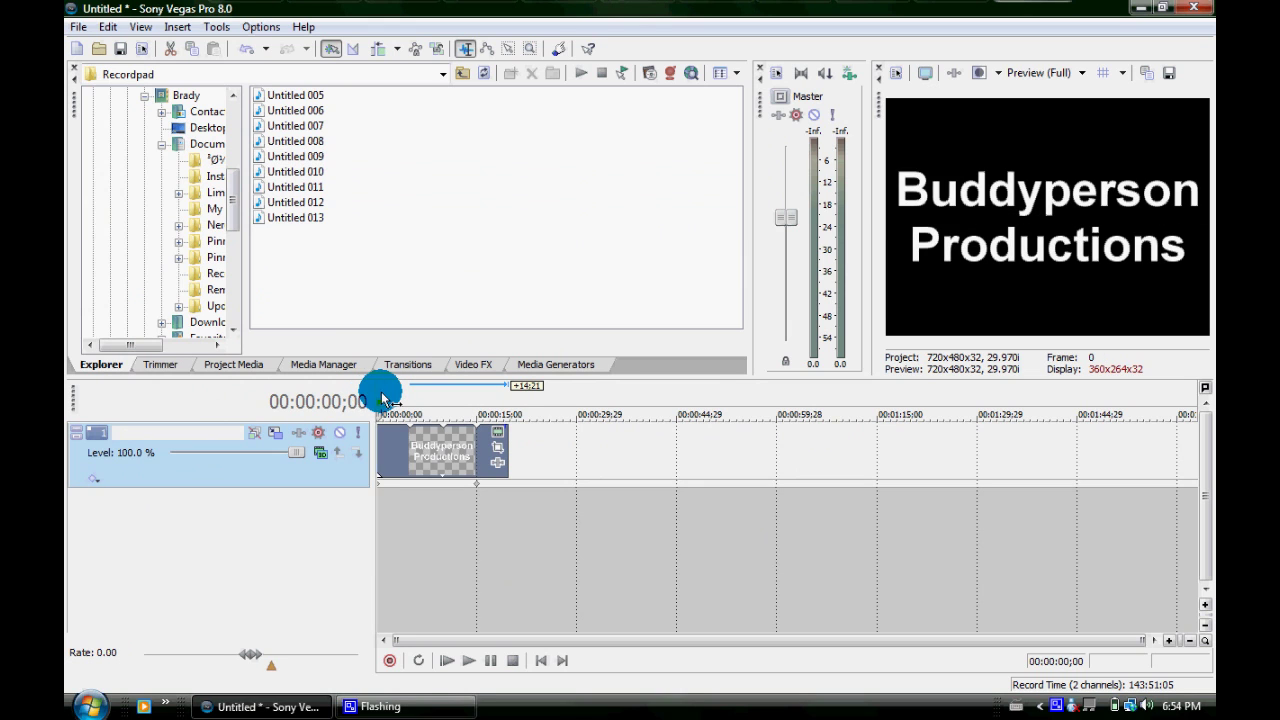
click(472, 666)
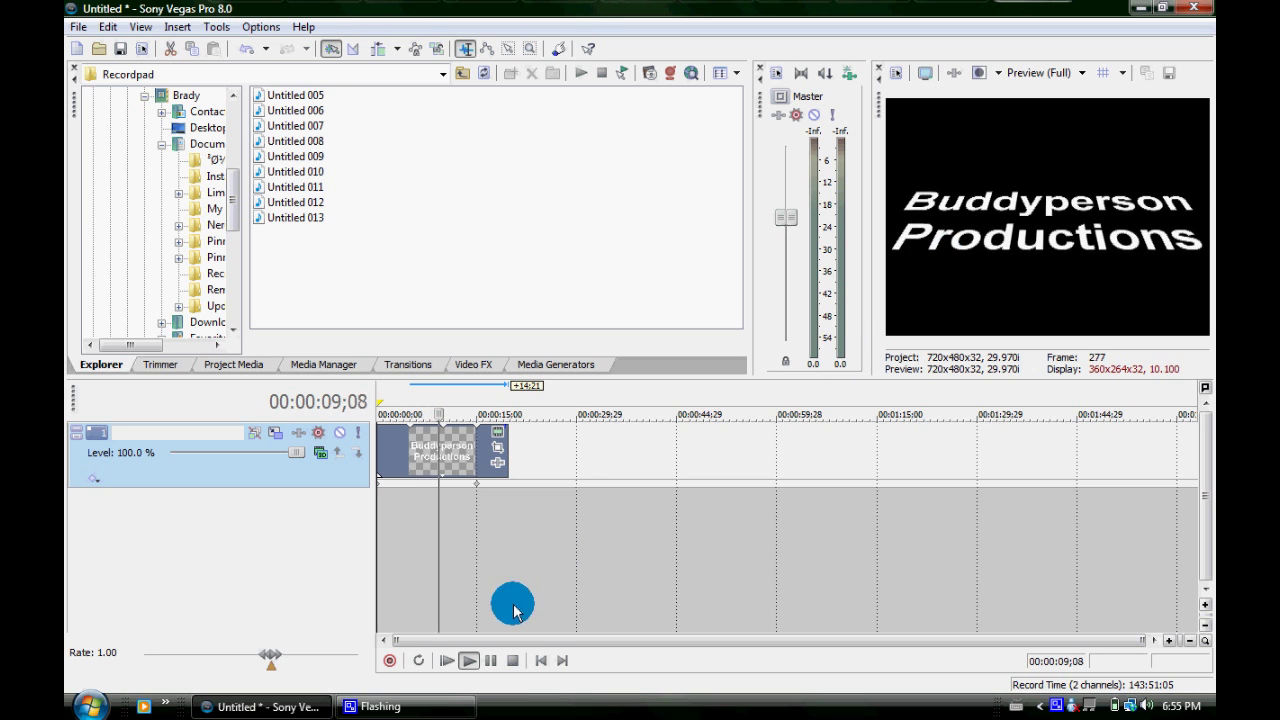
click(491, 664)
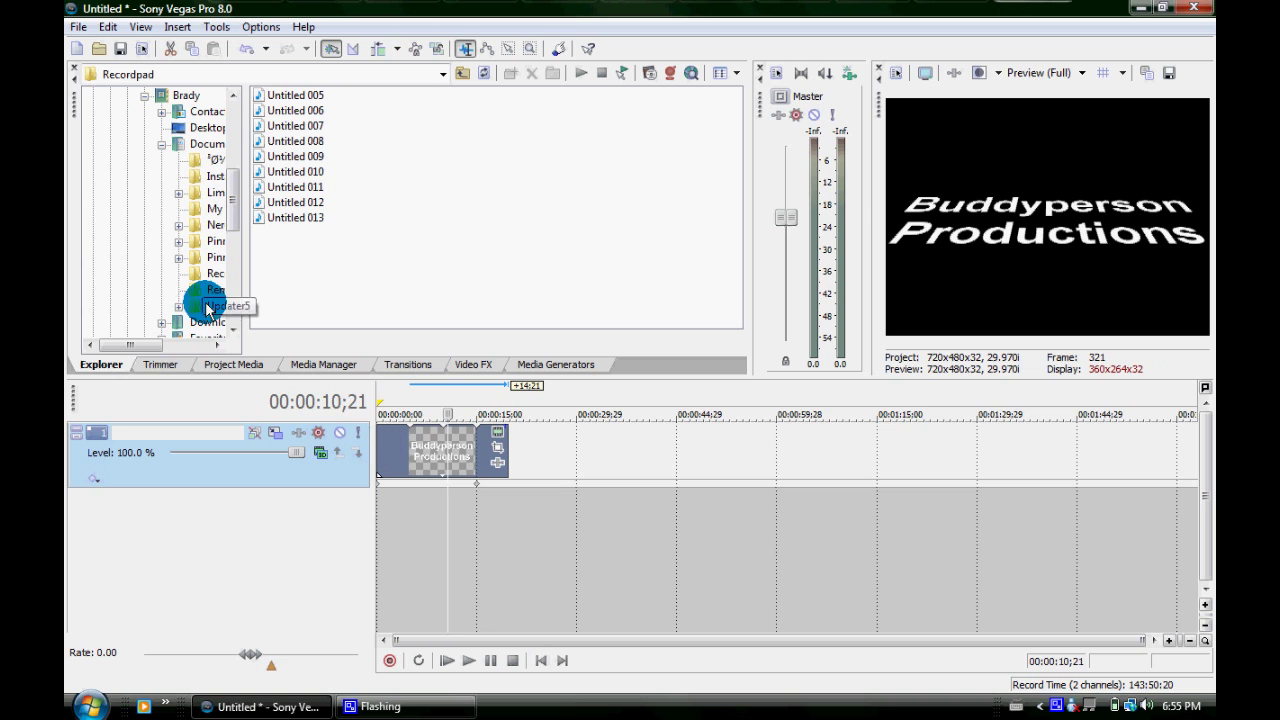
Step: From the Videos folder, add the assassin, Playing around, used car 1 and Randomness clips
drag(228, 210, 238, 260)
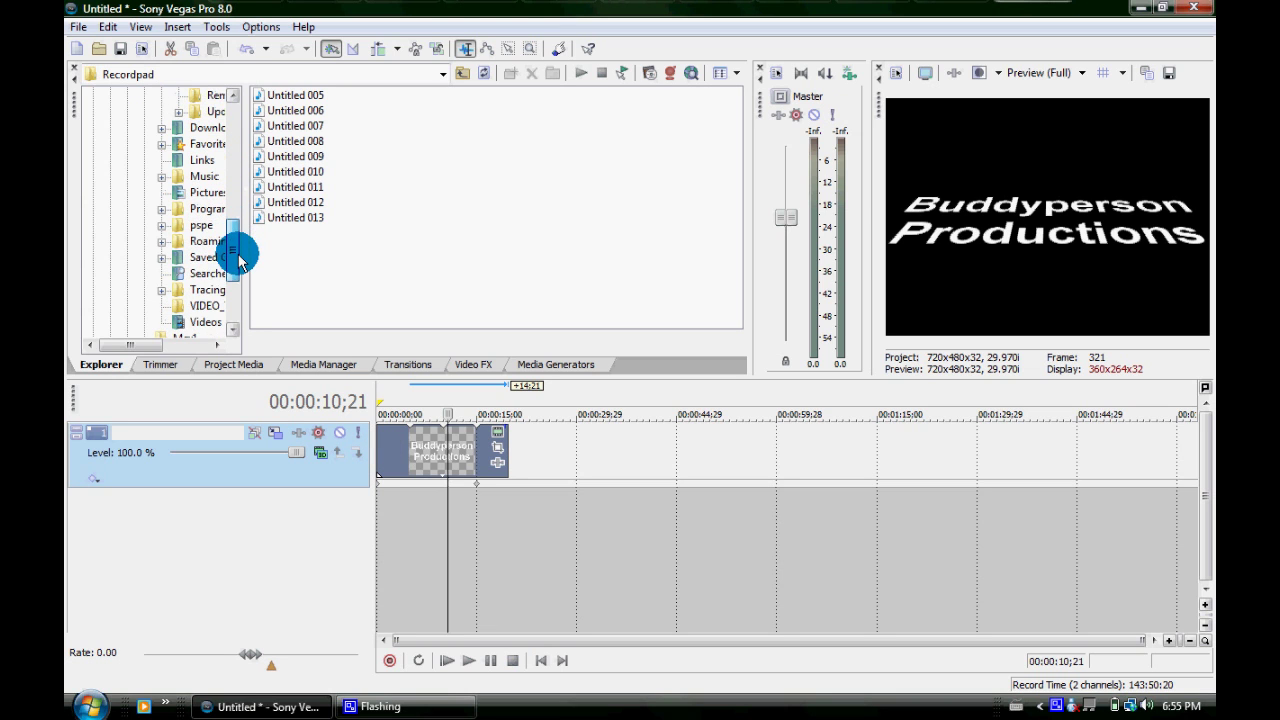
click(206, 322)
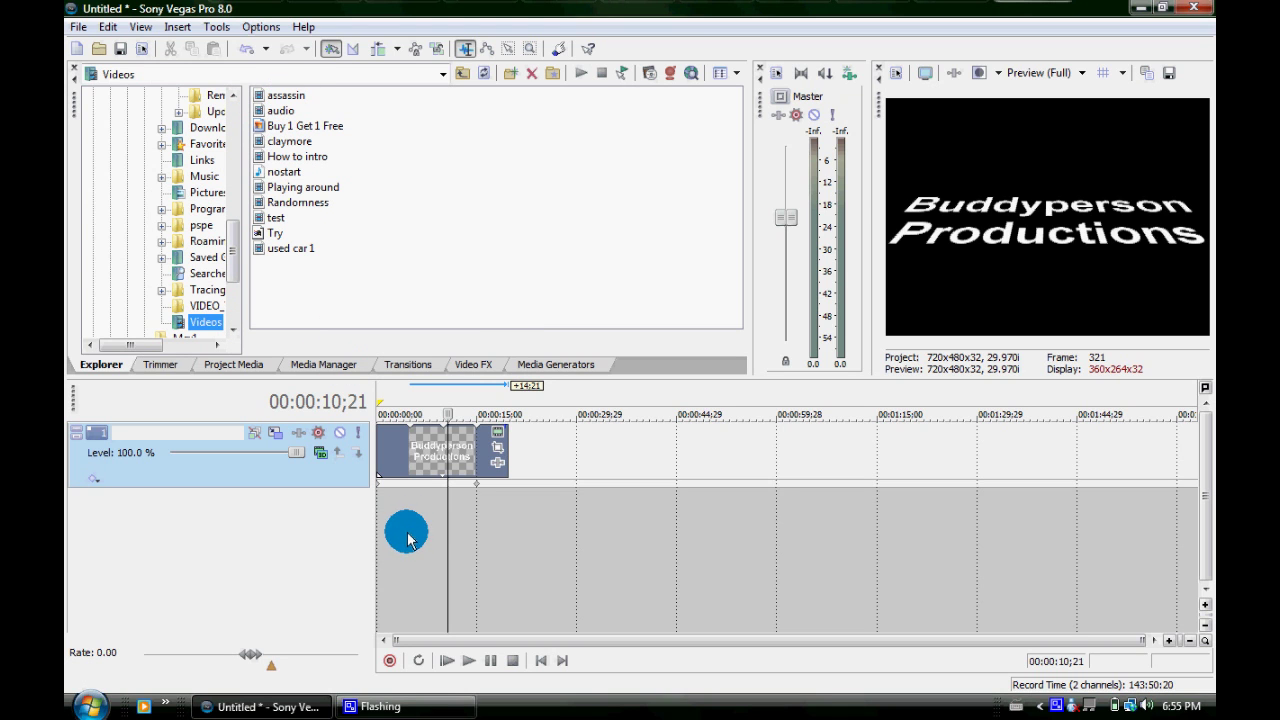
drag(407, 540, 383, 520)
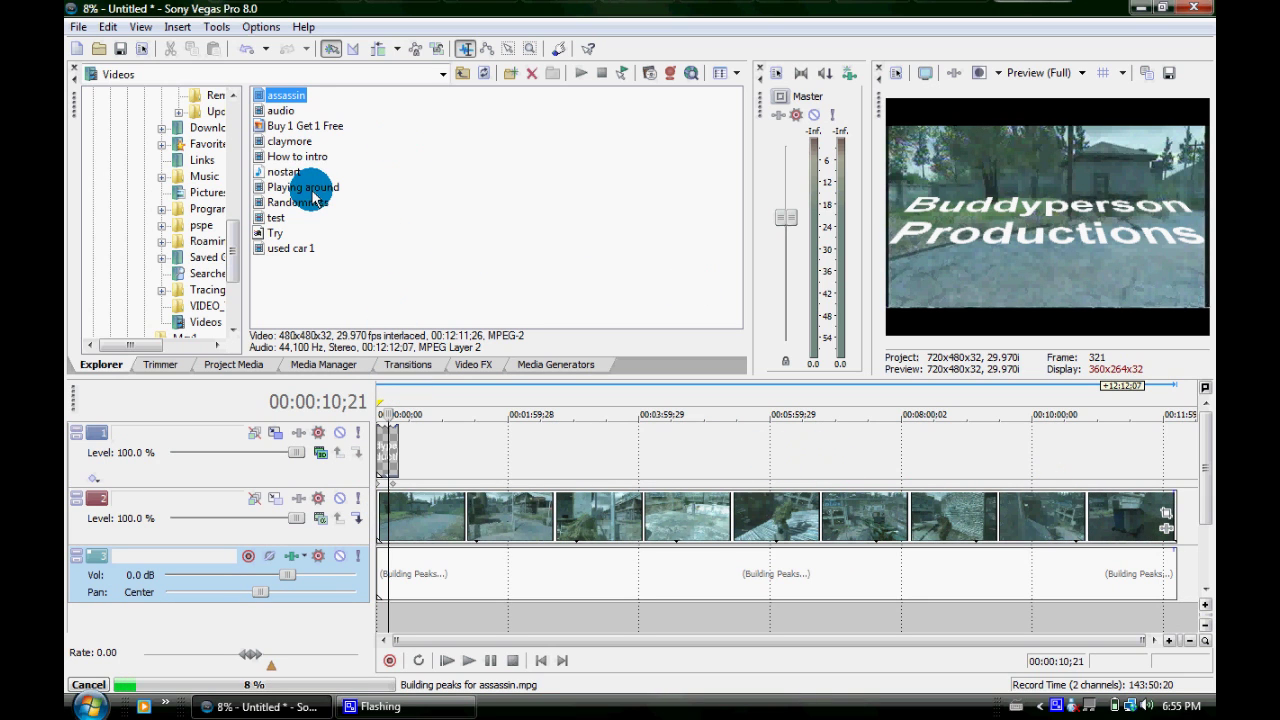
drag(312, 194, 386, 618)
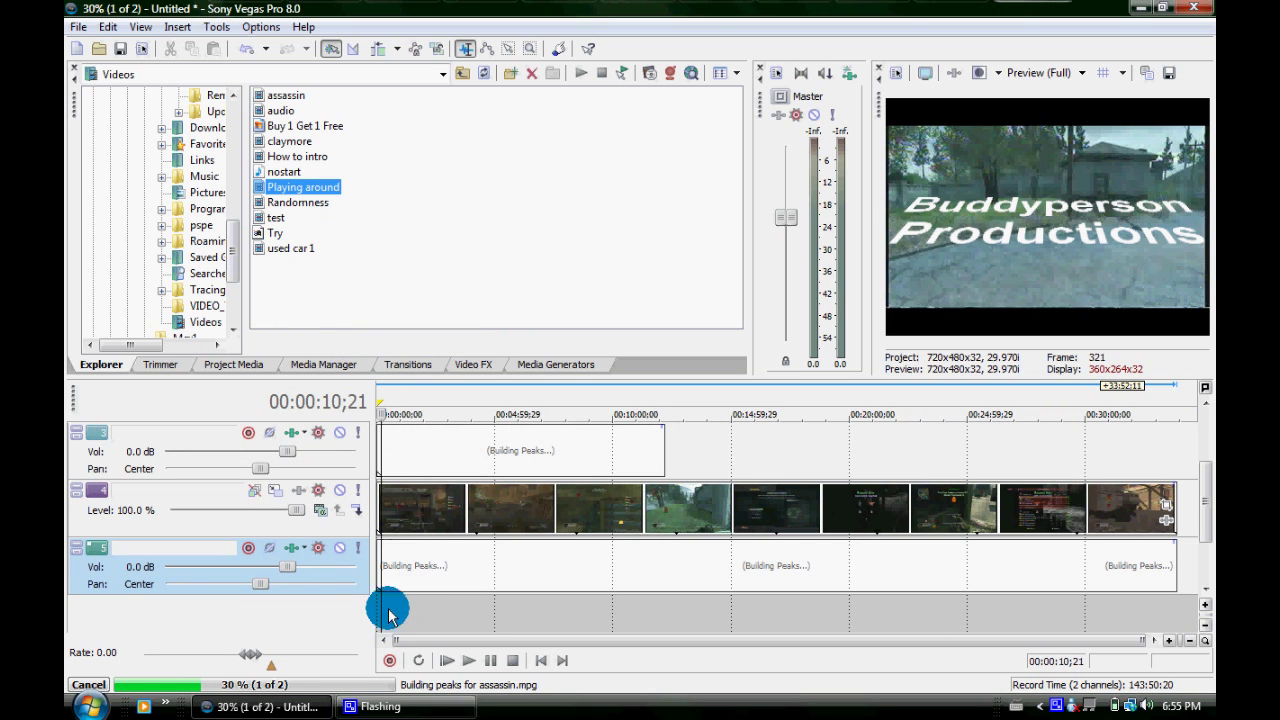
drag(290, 248, 375, 605)
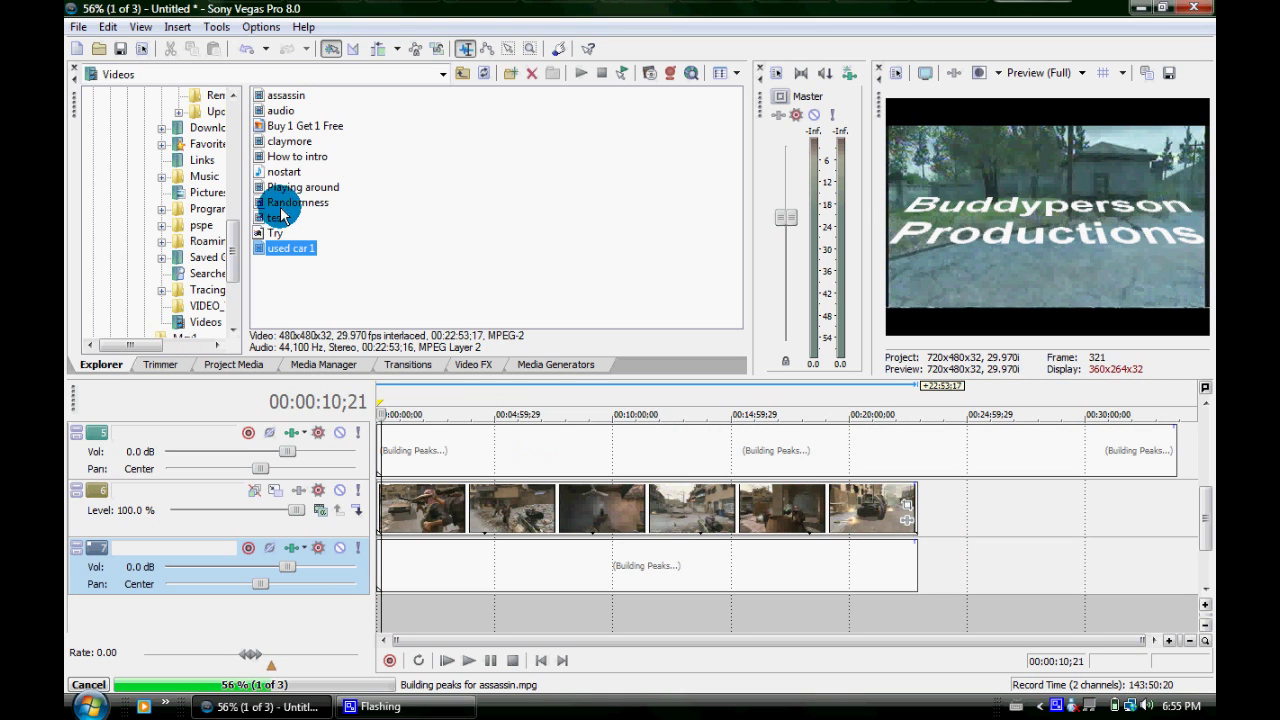
drag(286, 204, 364, 628)
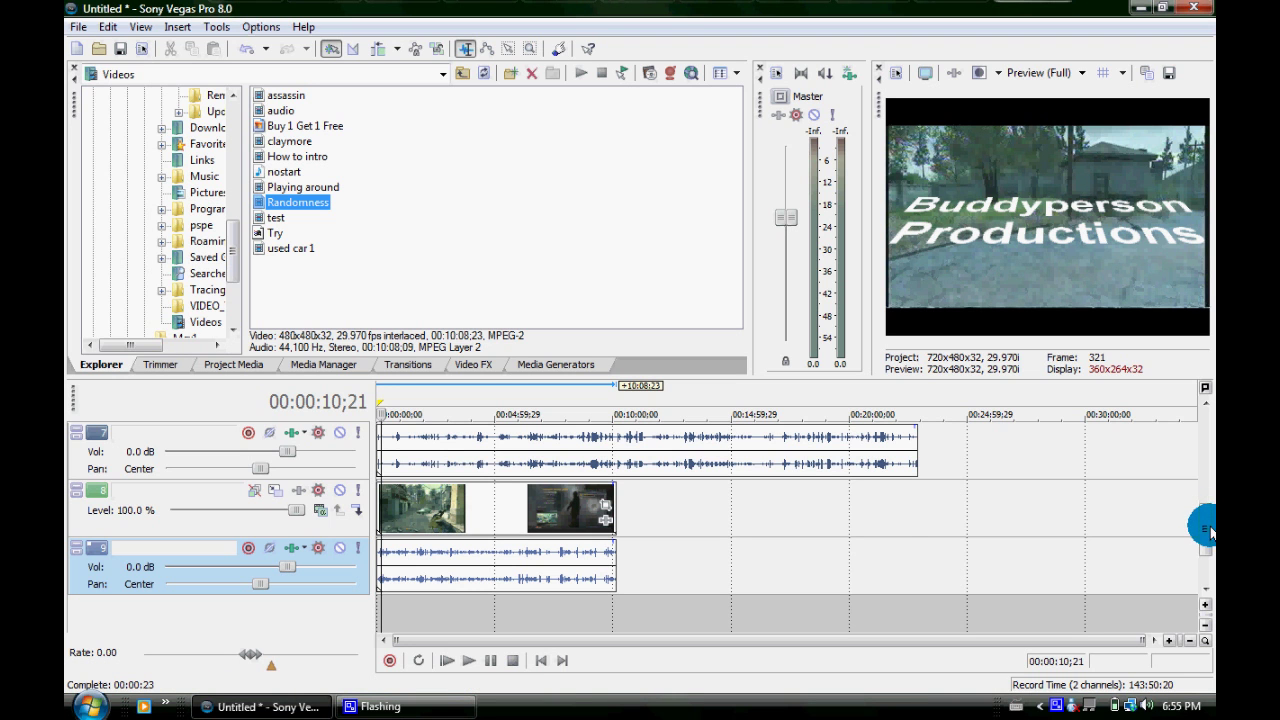
drag(1206, 530, 1204, 412)
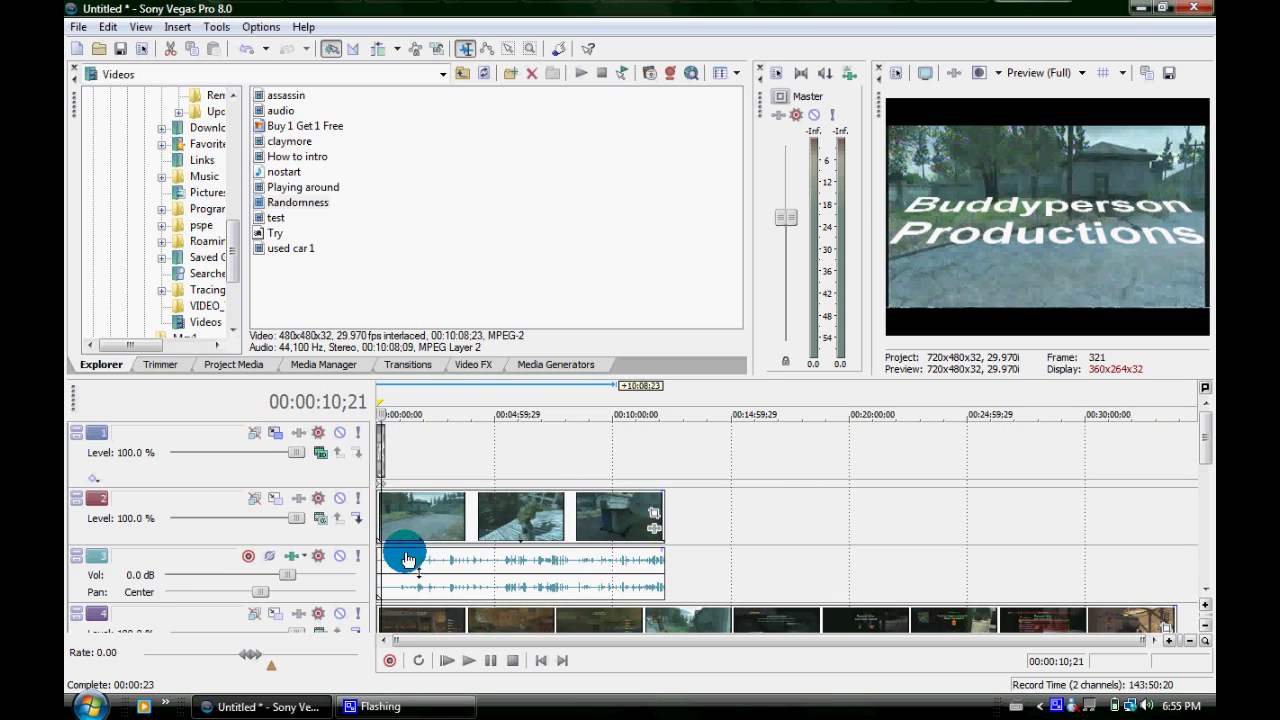
Step: Delete gameplay audio tracks 3, 4 and 5, then call up track 6's context menu
right_click(153, 574)
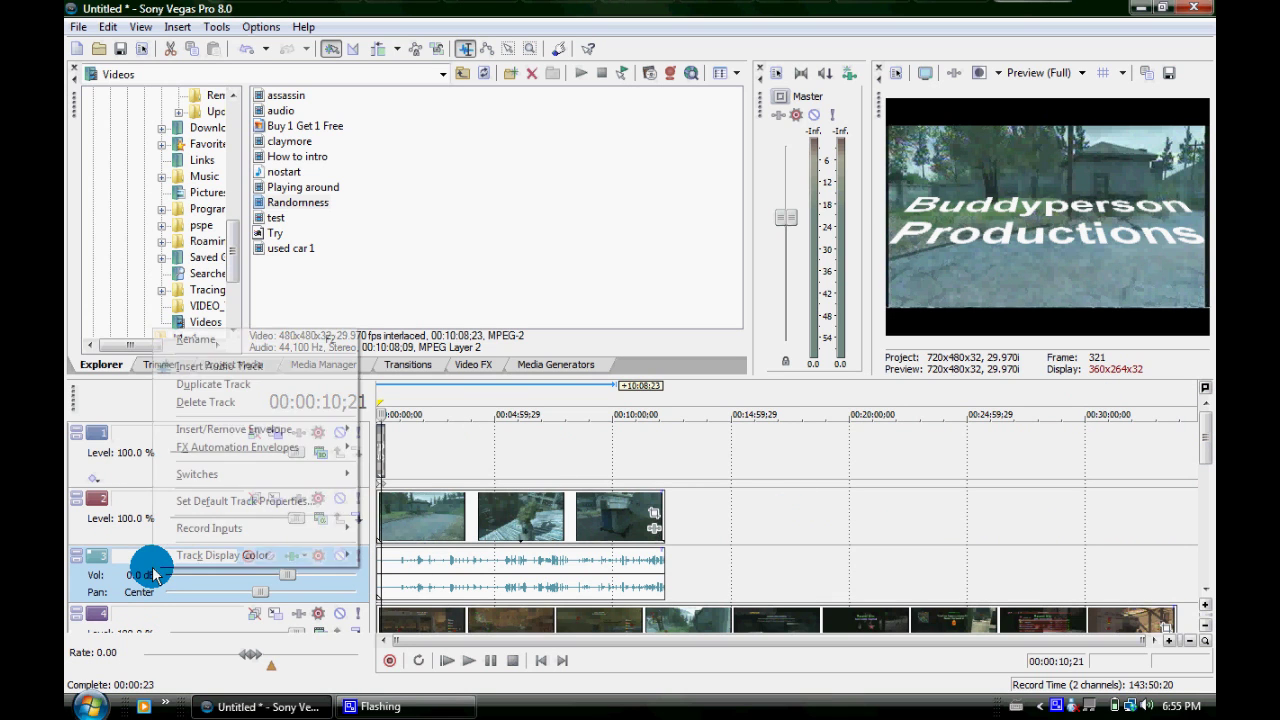
click(256, 403)
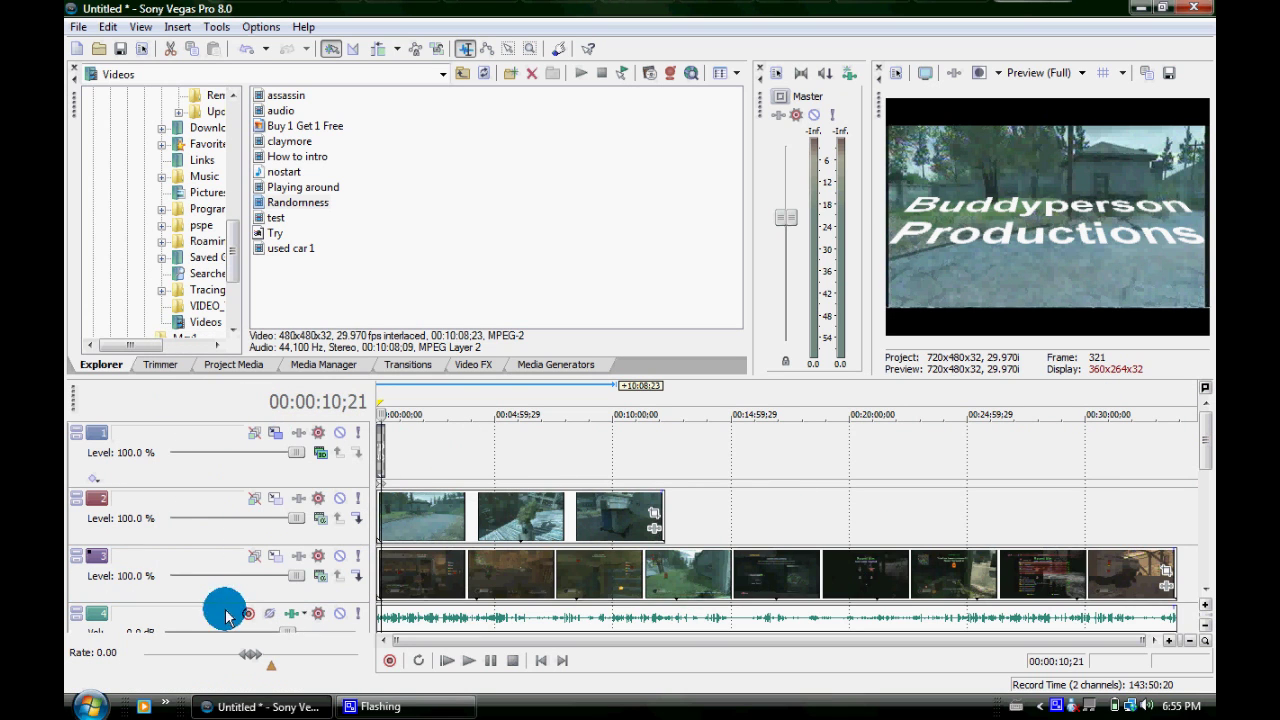
drag(1204, 450, 1204, 488)
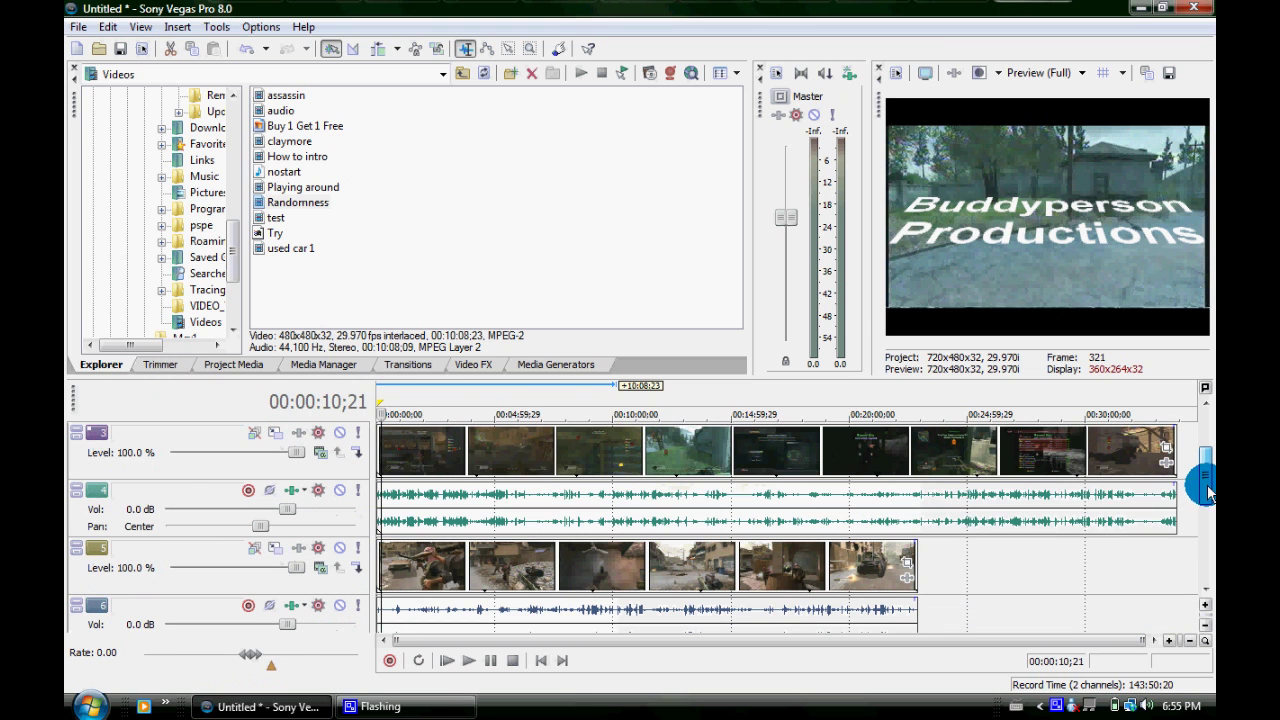
right_click(212, 507)
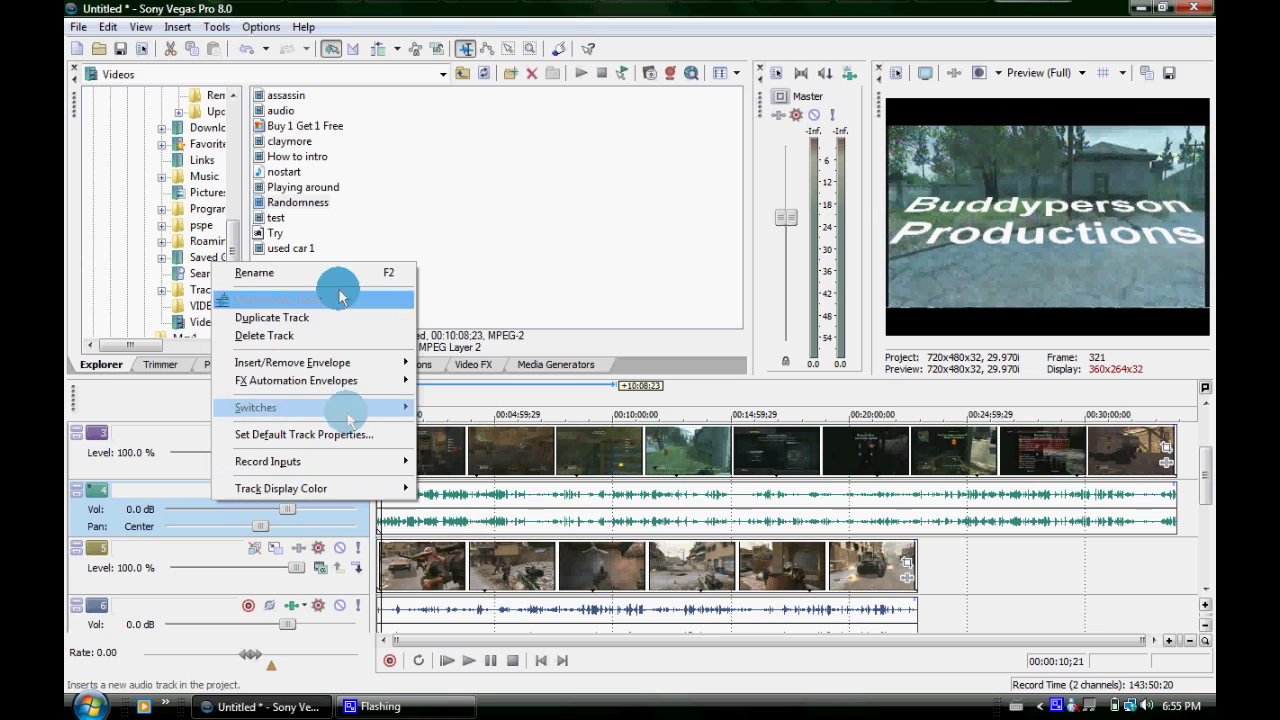
click(346, 341)
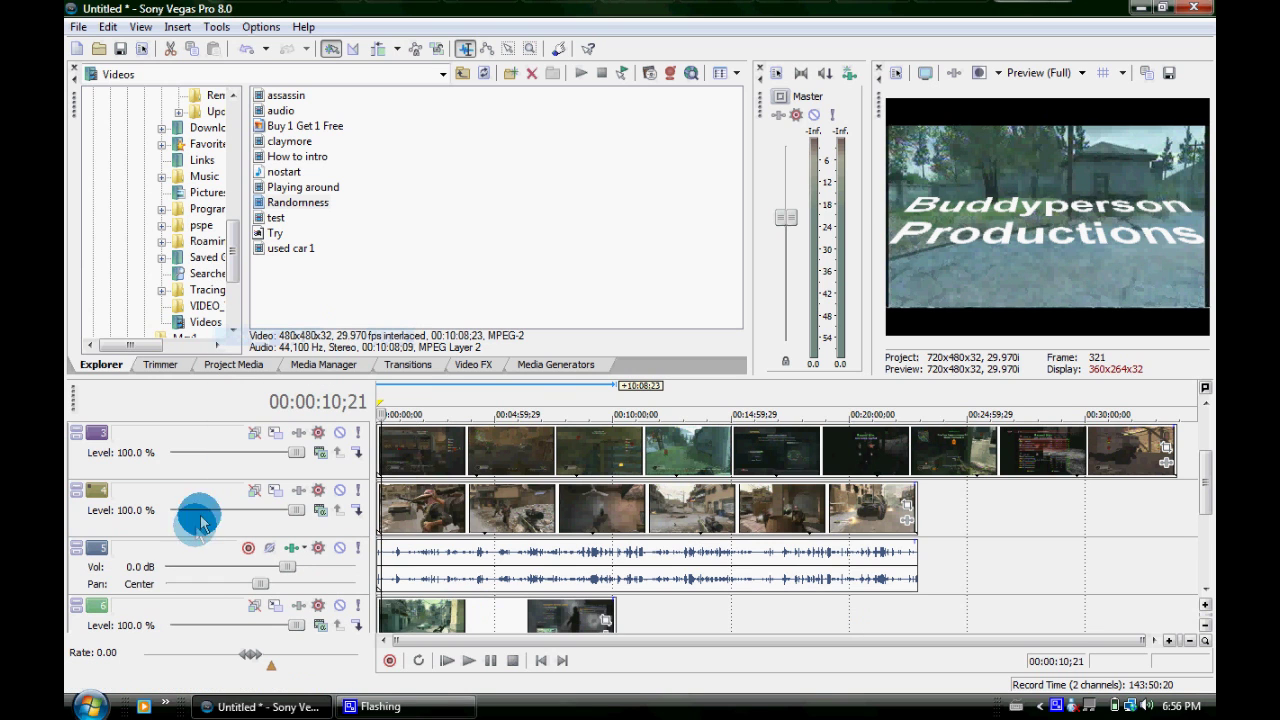
right_click(140, 588)
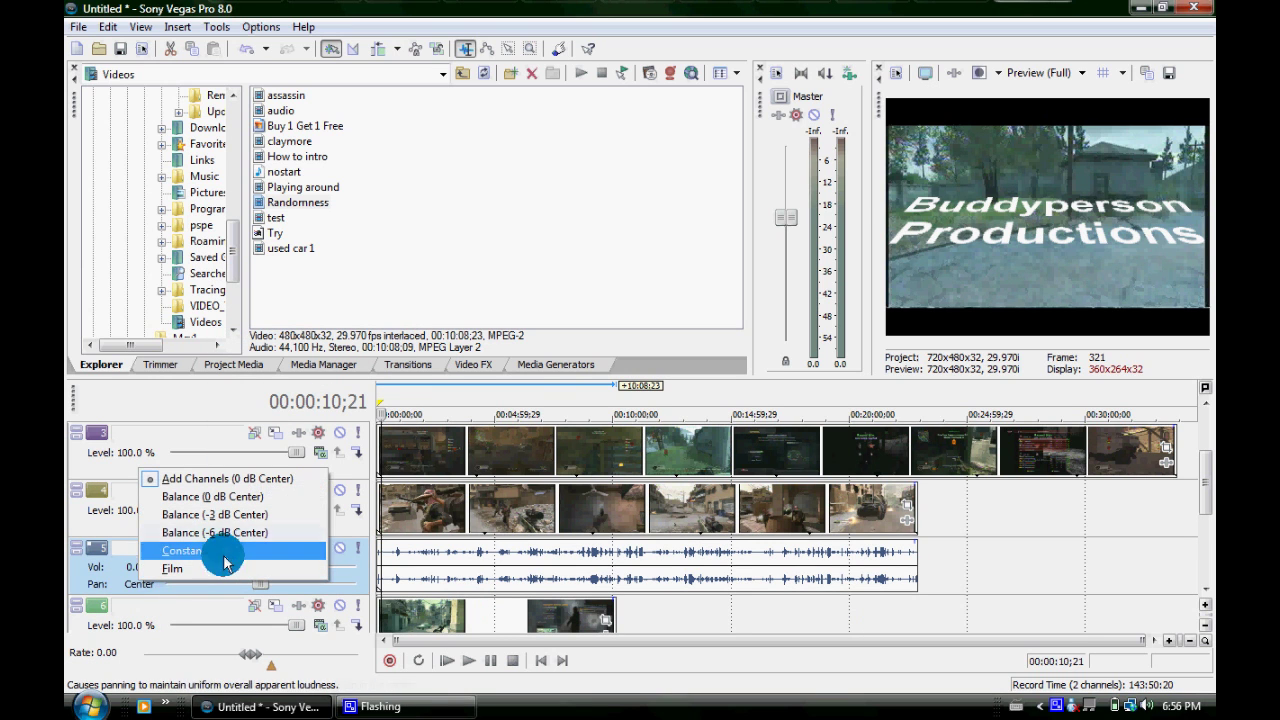
right_click(113, 578)
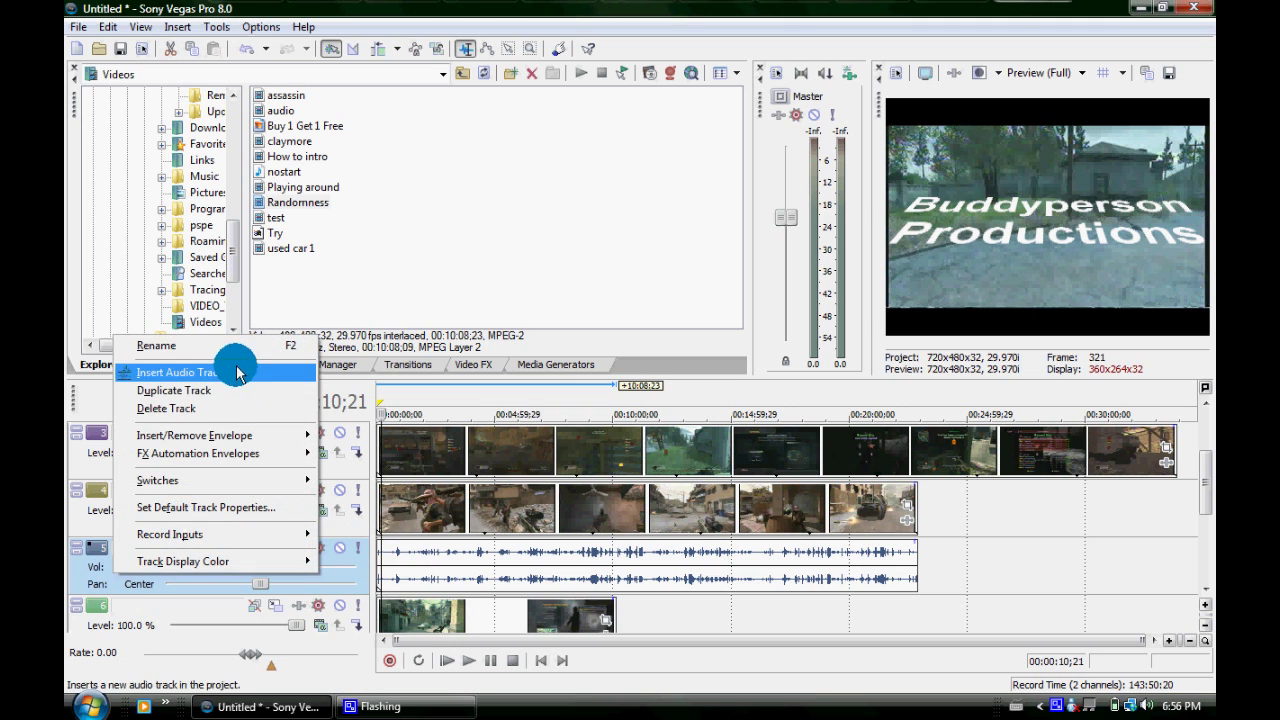
click(237, 408)
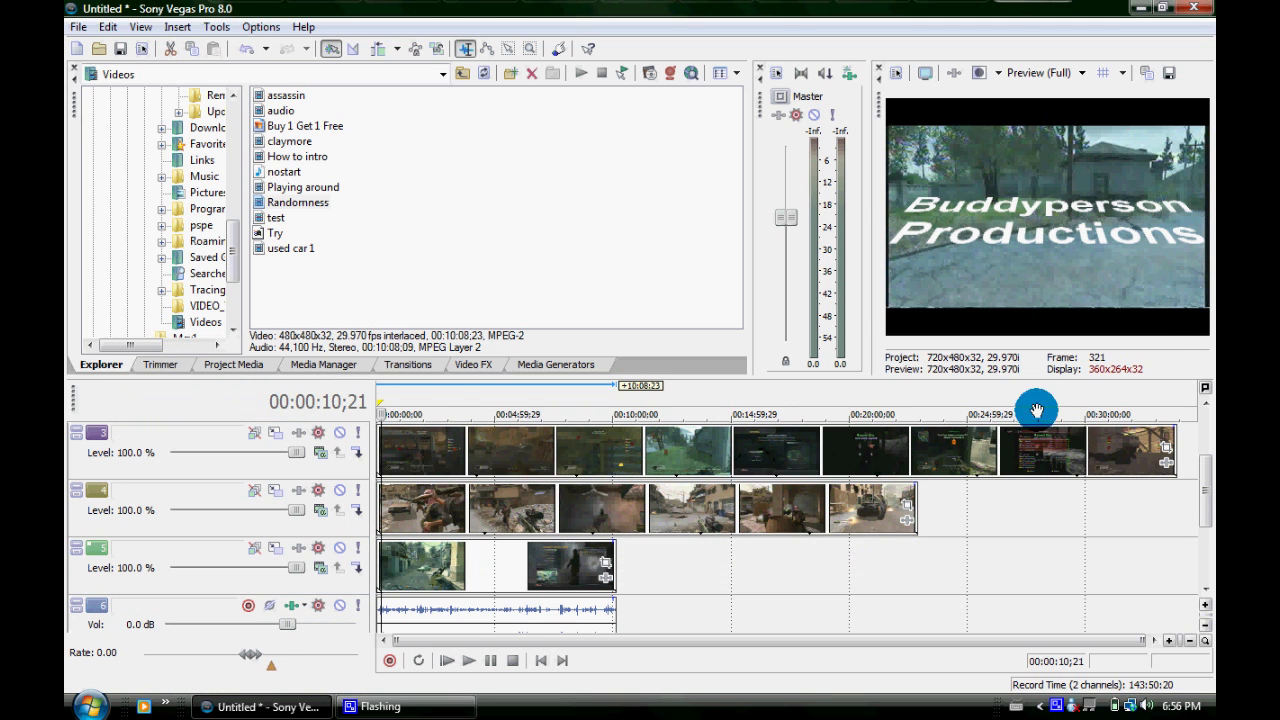
drag(1205, 489, 1205, 510)
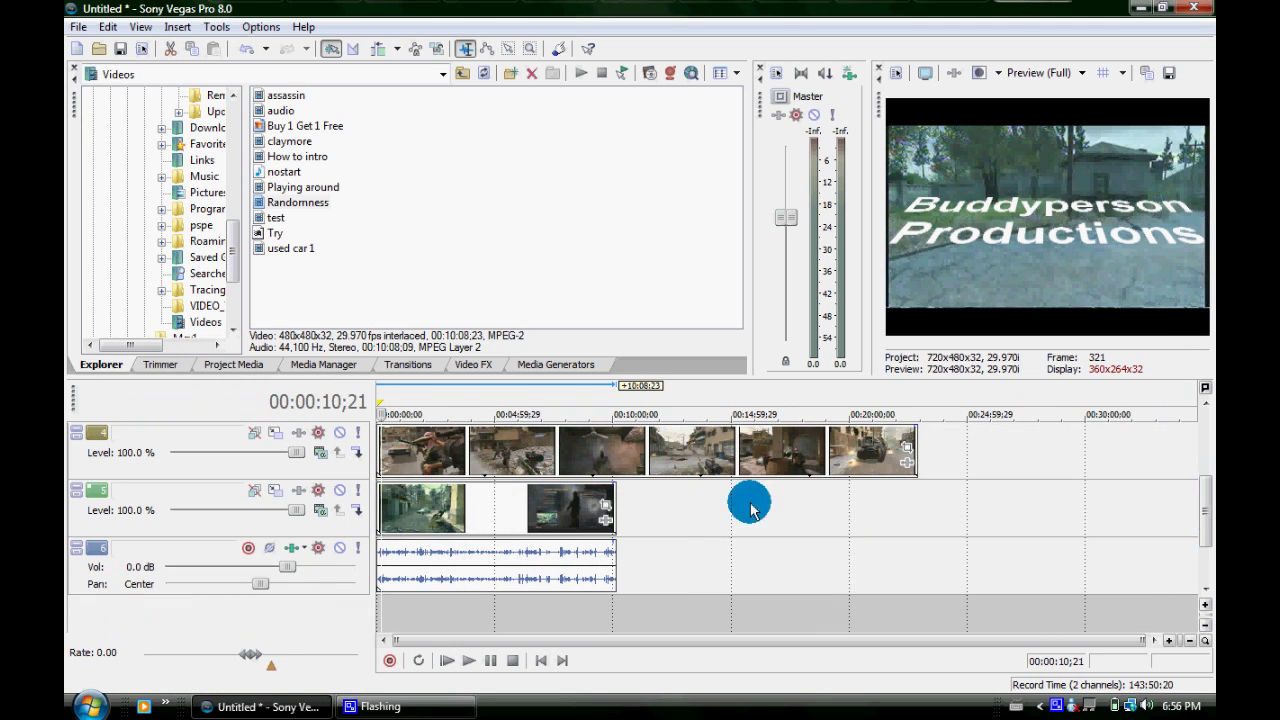
right_click(208, 562)
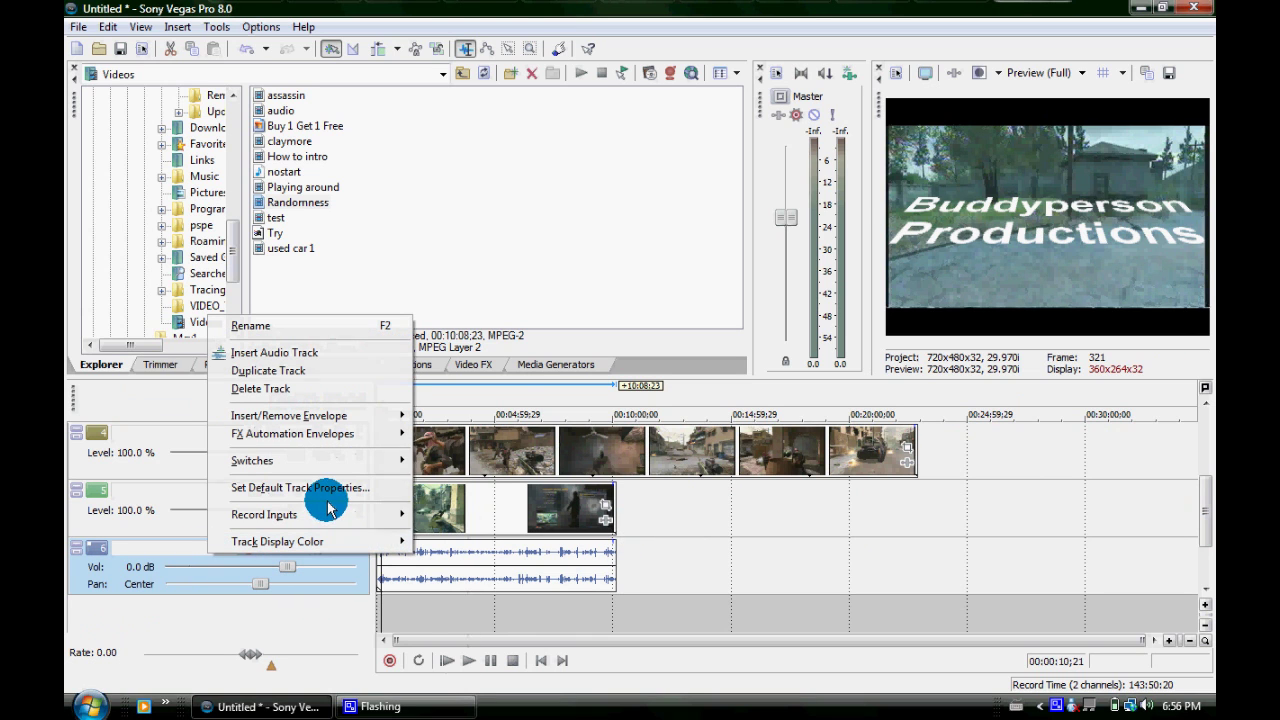
Step: Delete audio track 6 and collapse all tracks to minimum height
click(355, 396)
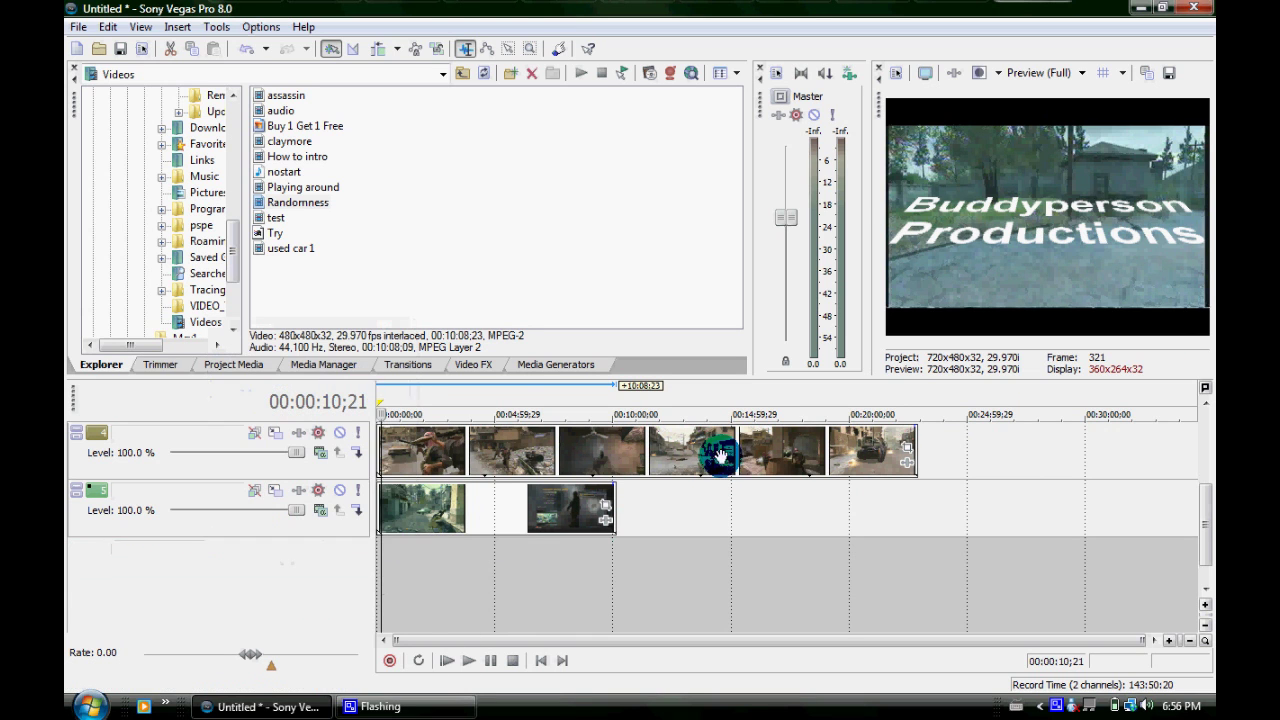
drag(1202, 543, 1208, 500)
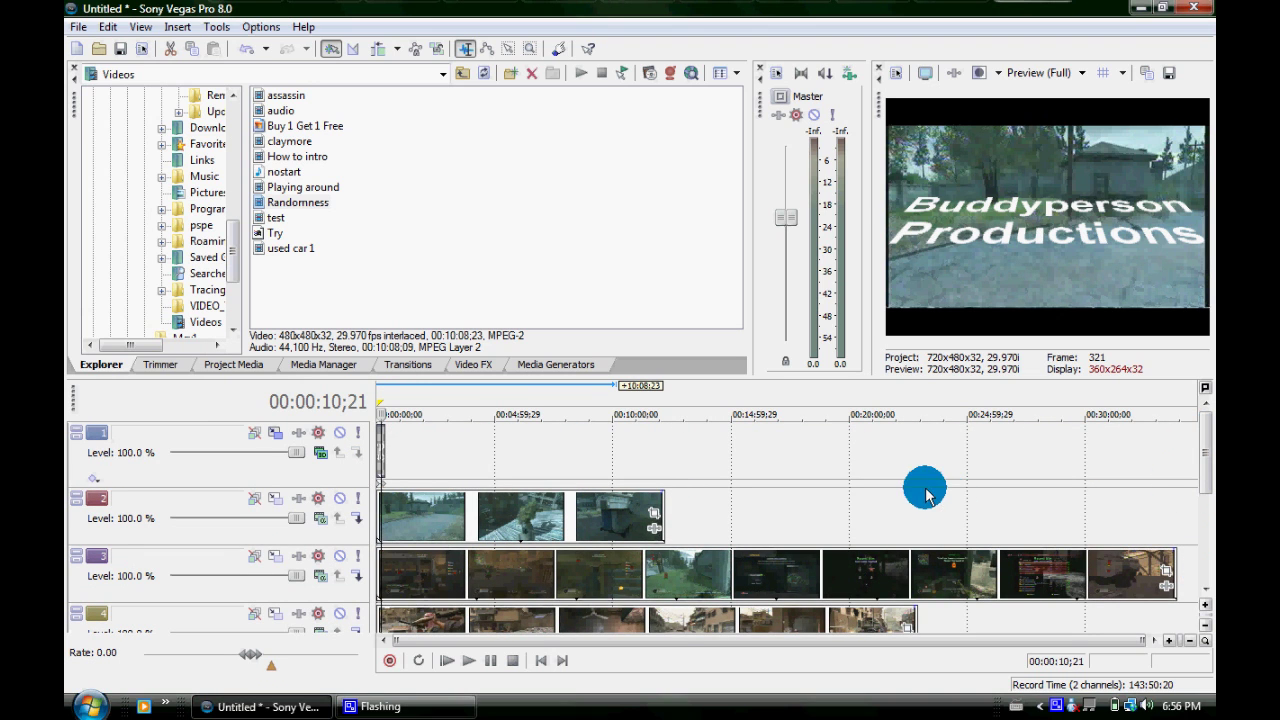
click(1205, 642)
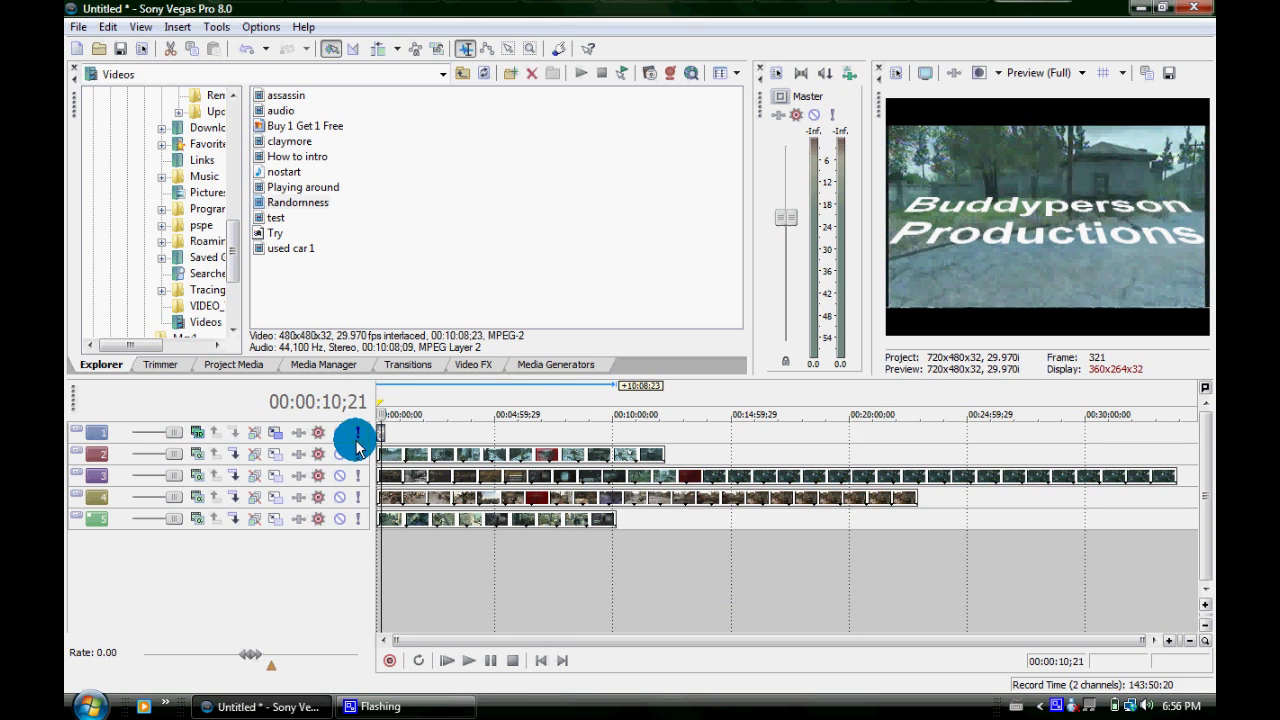
Step: Enlarge video tracks 1 through 5 so their clip thumbnails are visible
drag(356, 445, 361, 484)
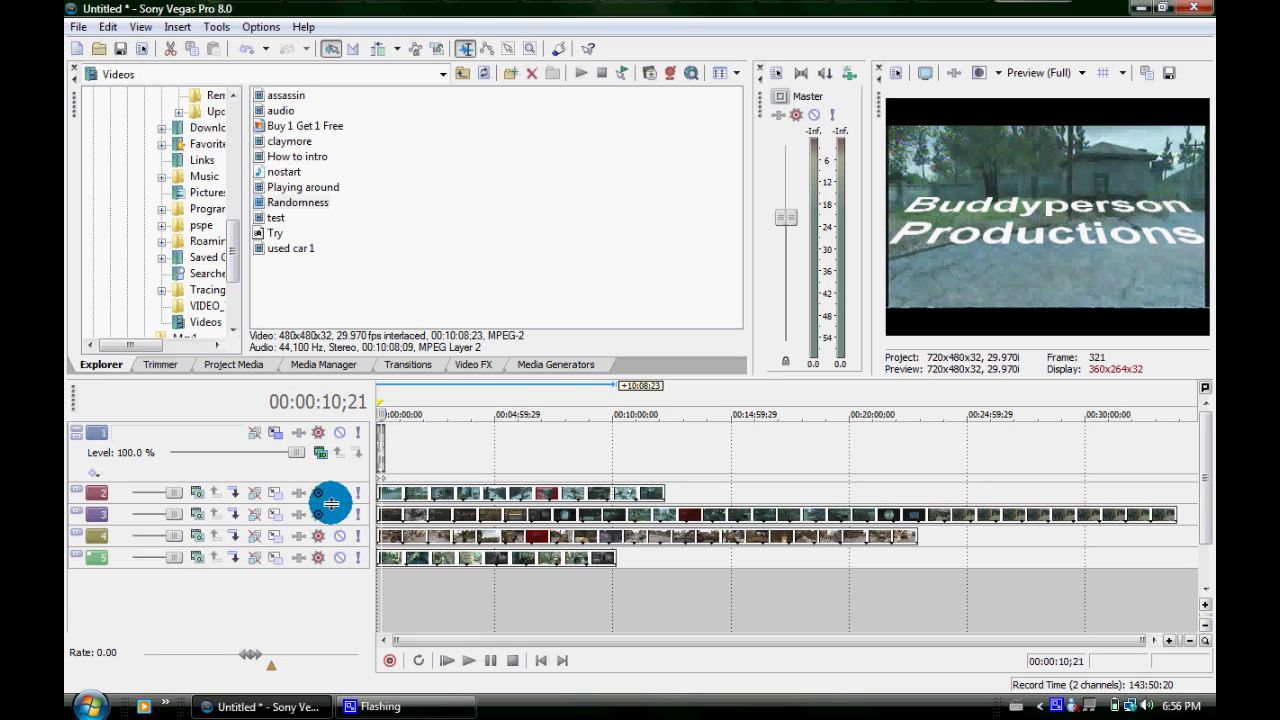
drag(333, 515, 331, 541)
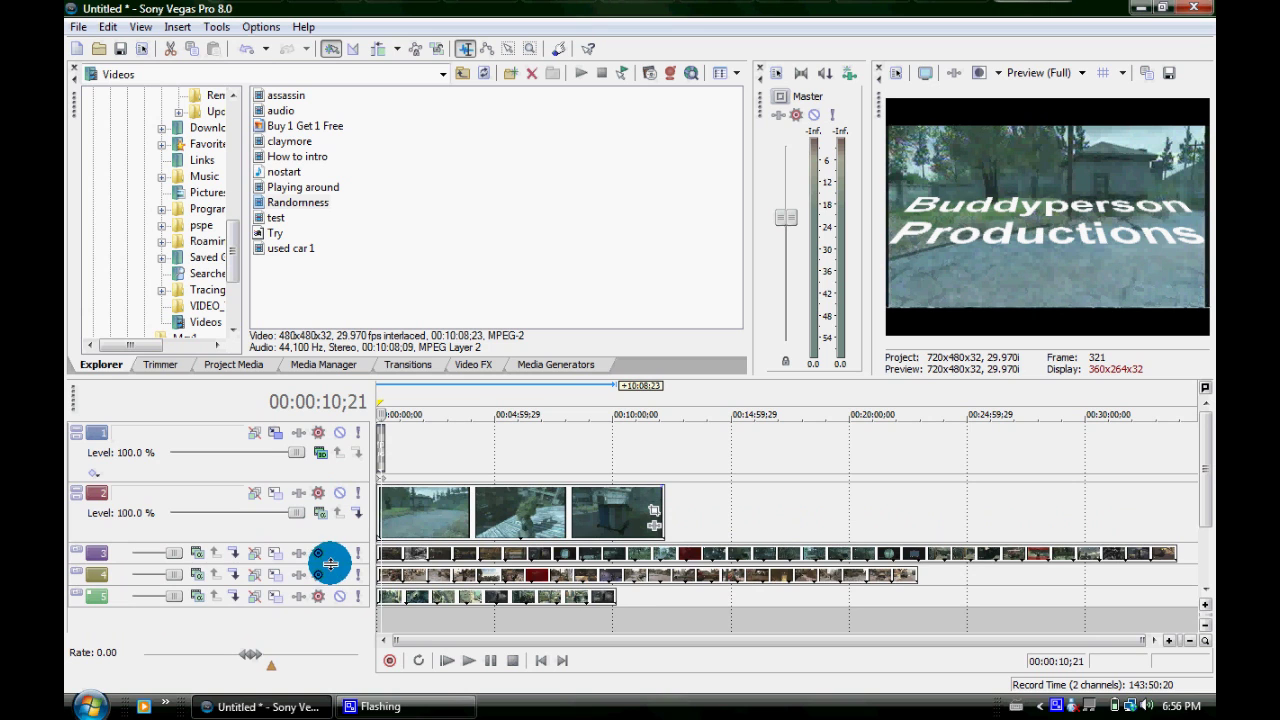
drag(330, 564, 327, 596)
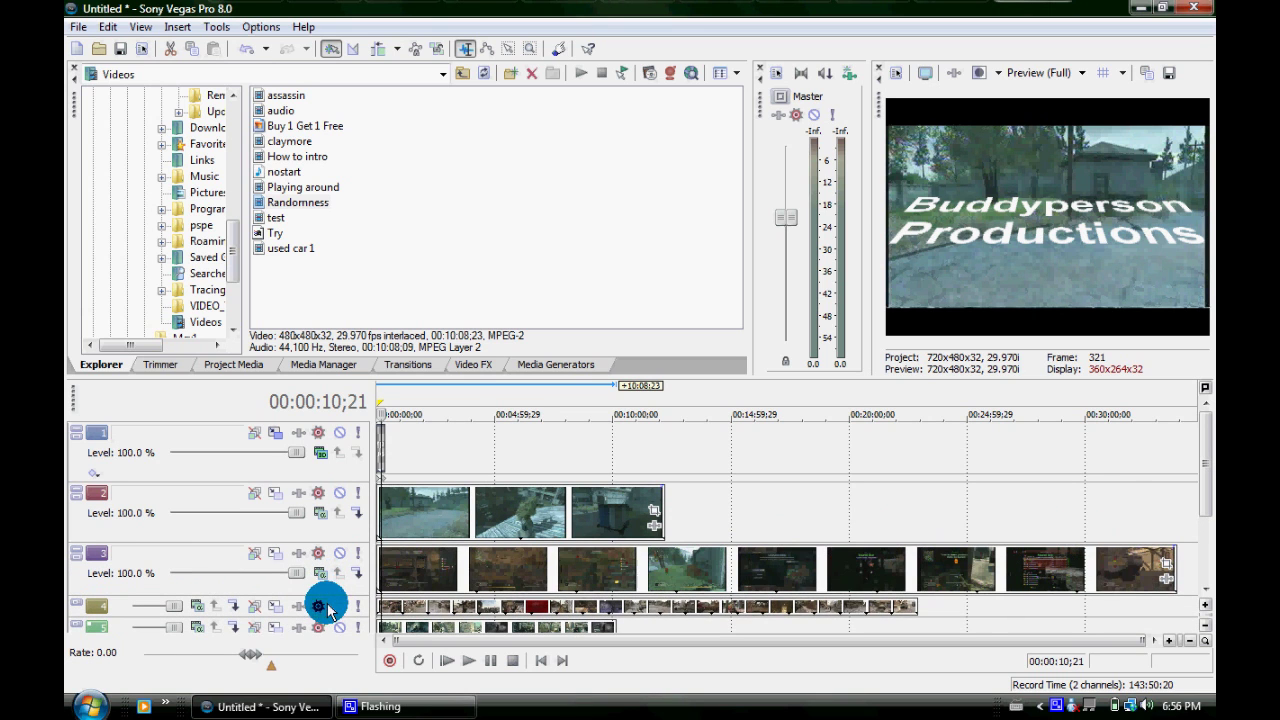
drag(323, 618, 323, 645)
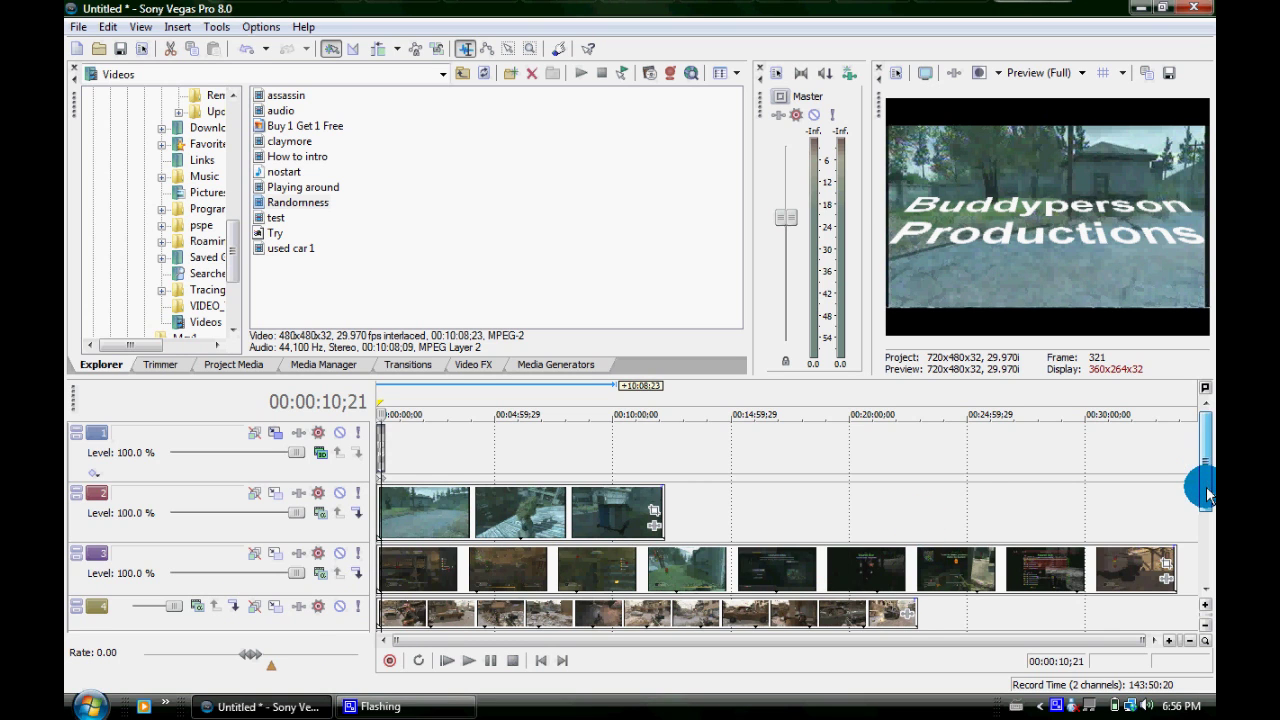
drag(1207, 495, 1207, 525)
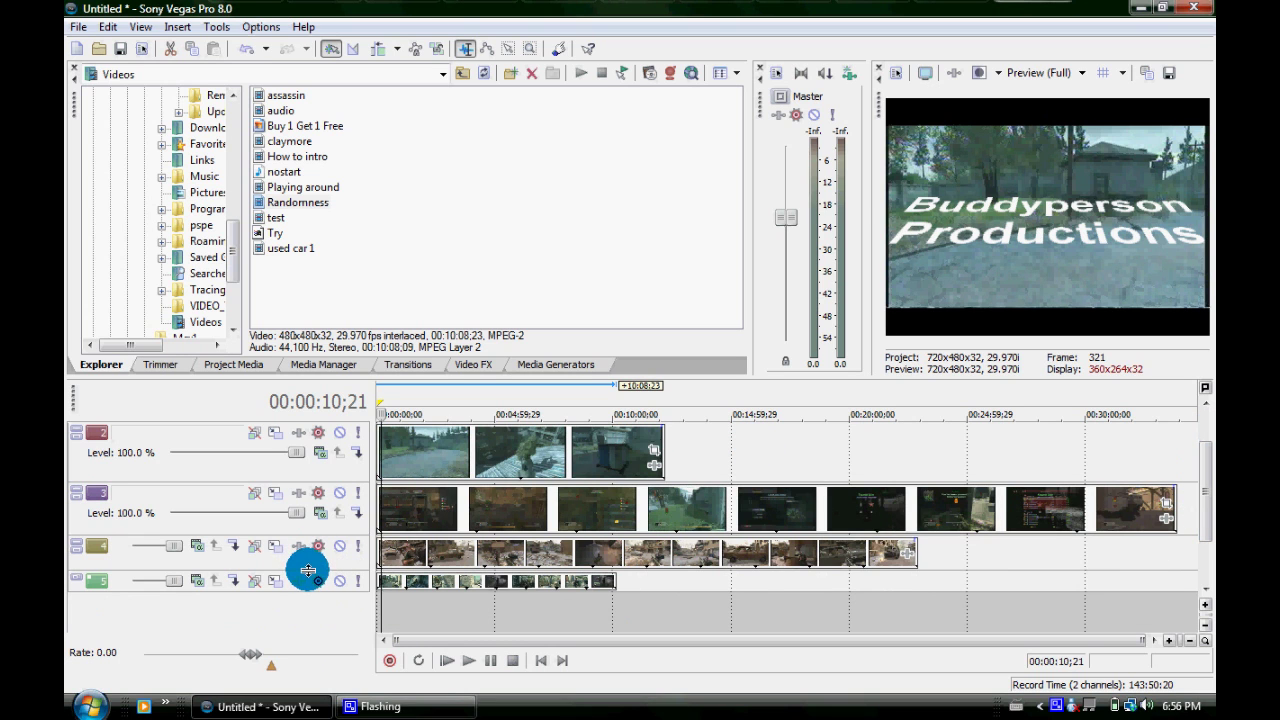
drag(308, 571, 308, 608)
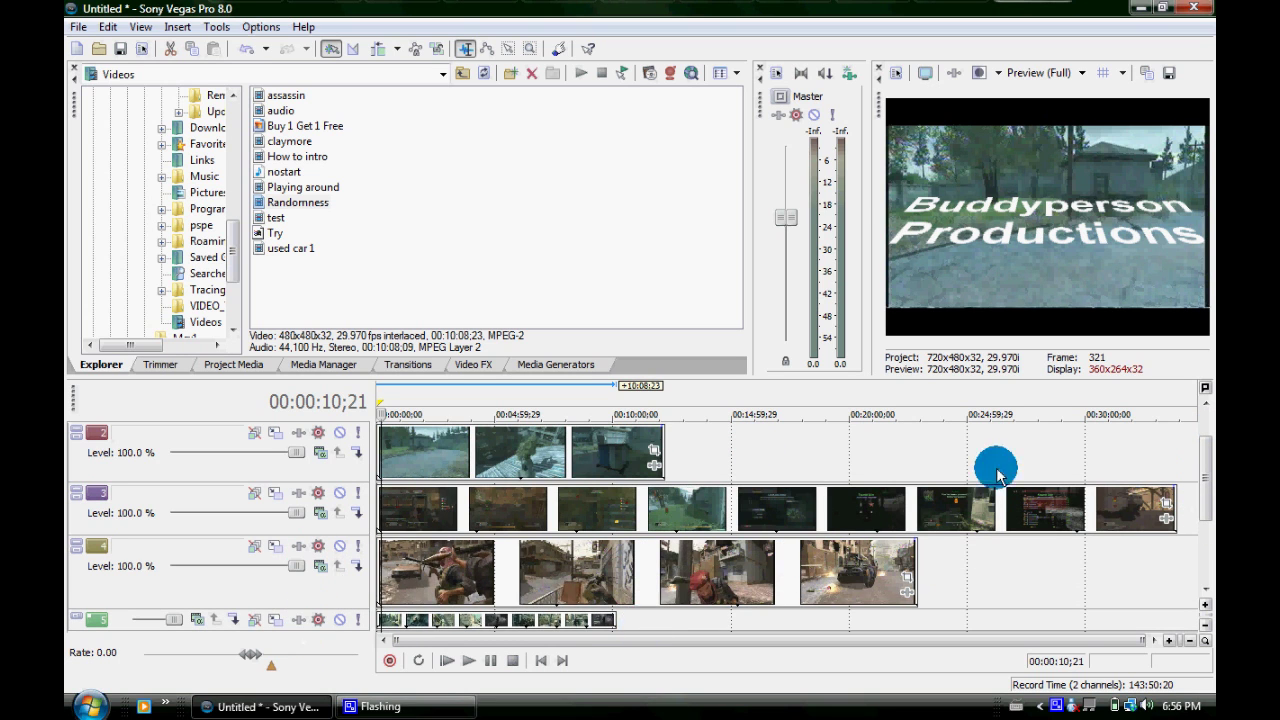
drag(1205, 478, 1202, 508)
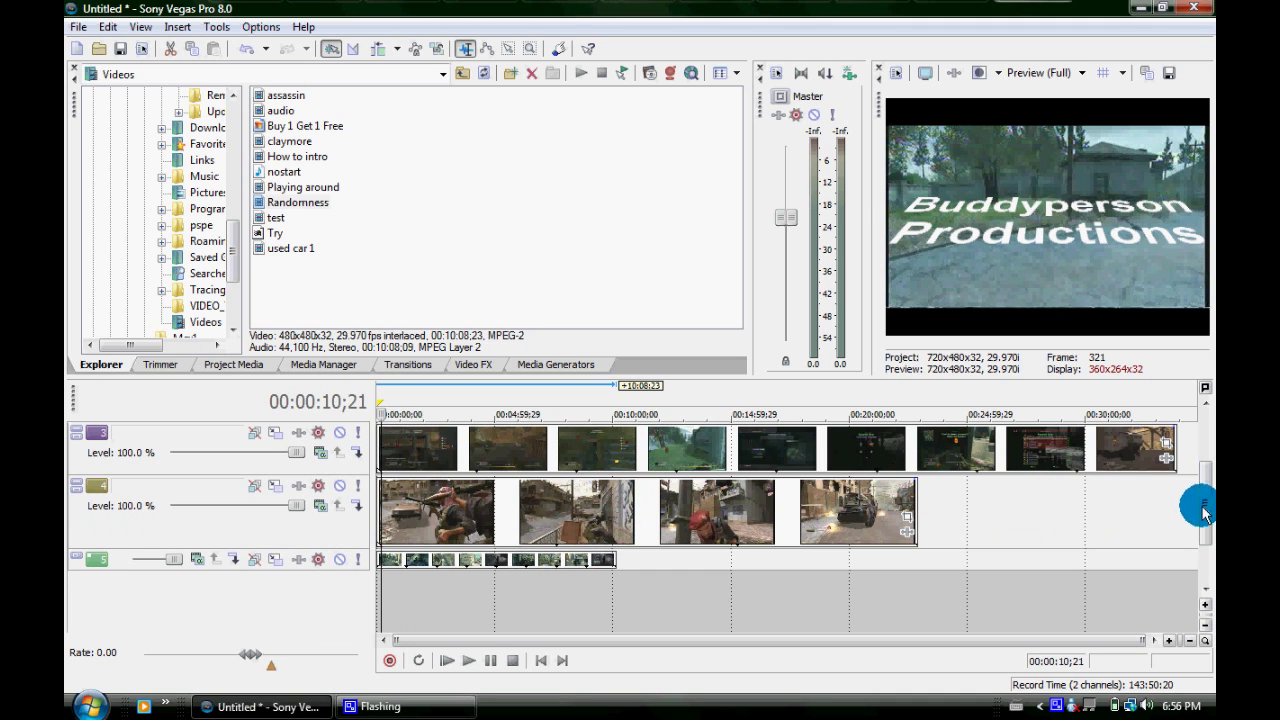
drag(290, 569, 296, 615)
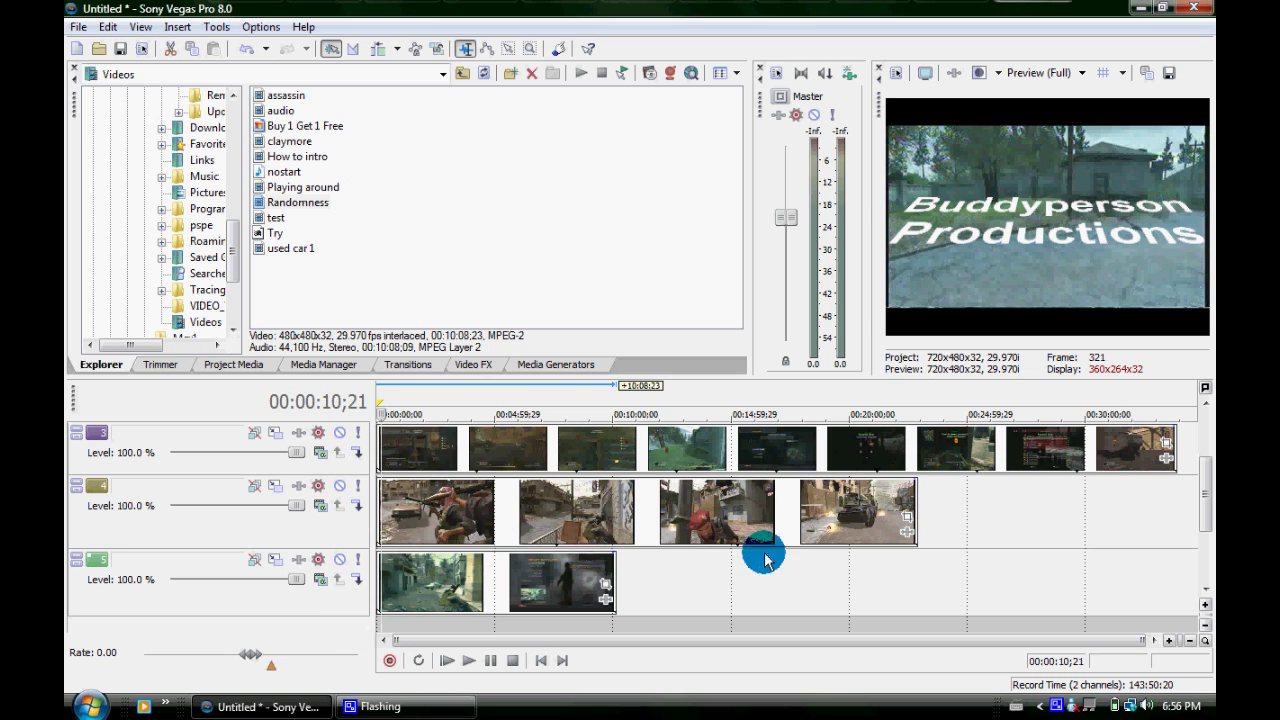
drag(1208, 505, 1210, 460)
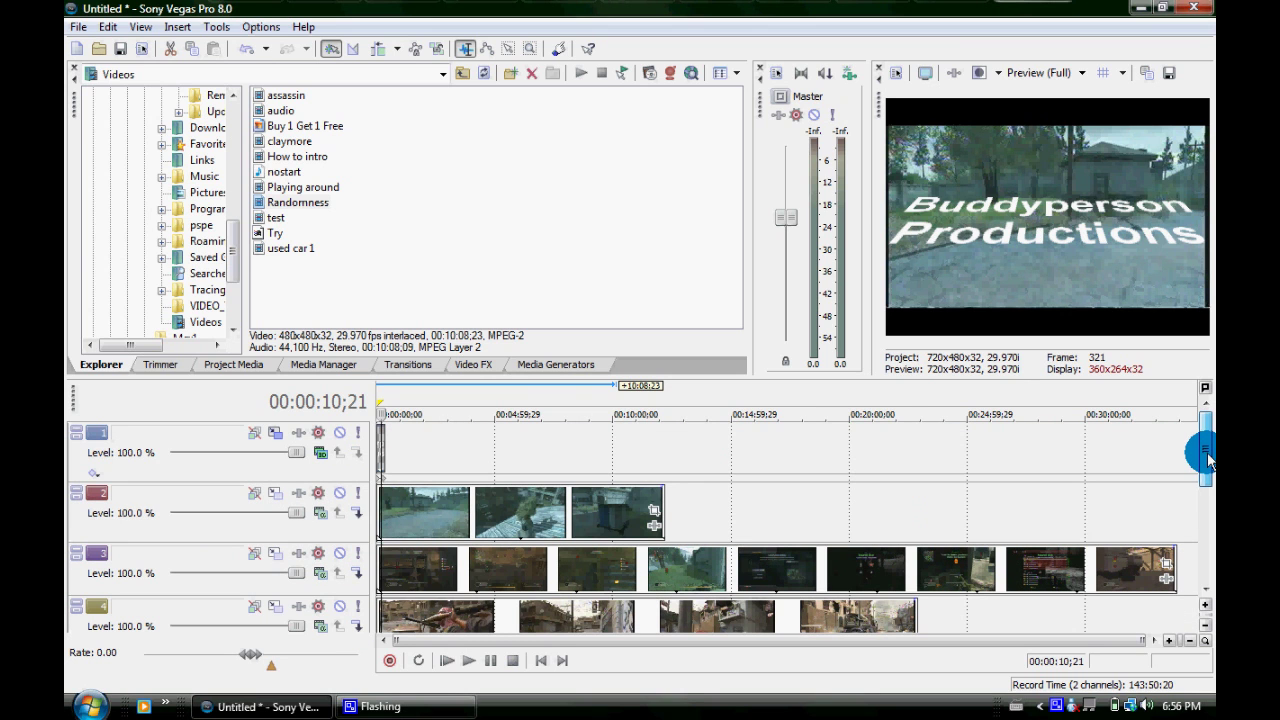
Step: Zoom the timeline in twice and place the playhead at about 35 seconds
click(1168, 641)
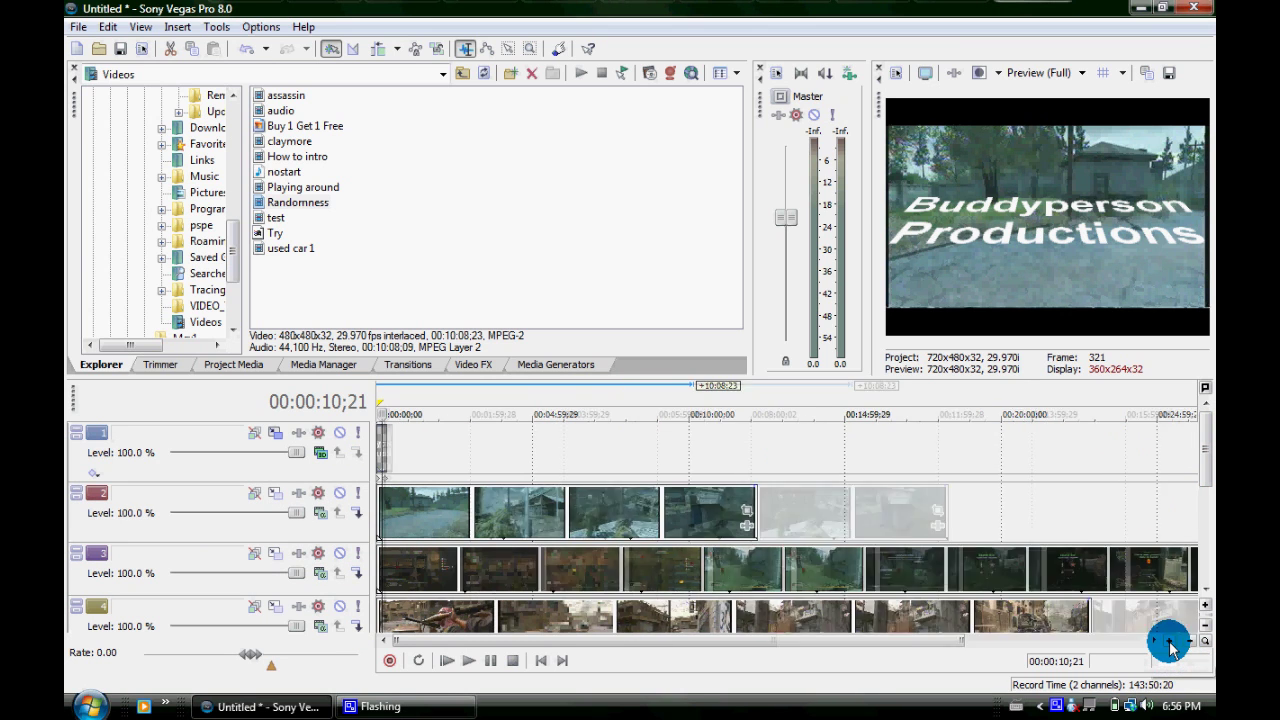
click(1168, 641)
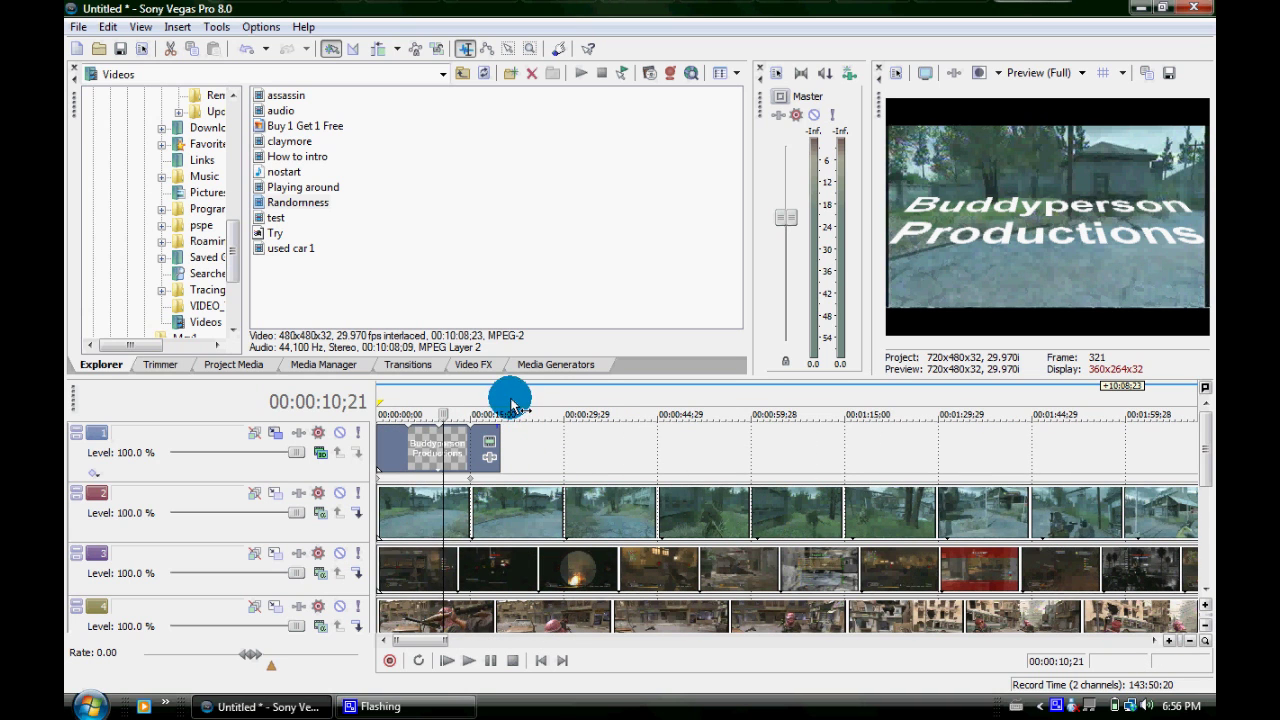
click(600, 410)
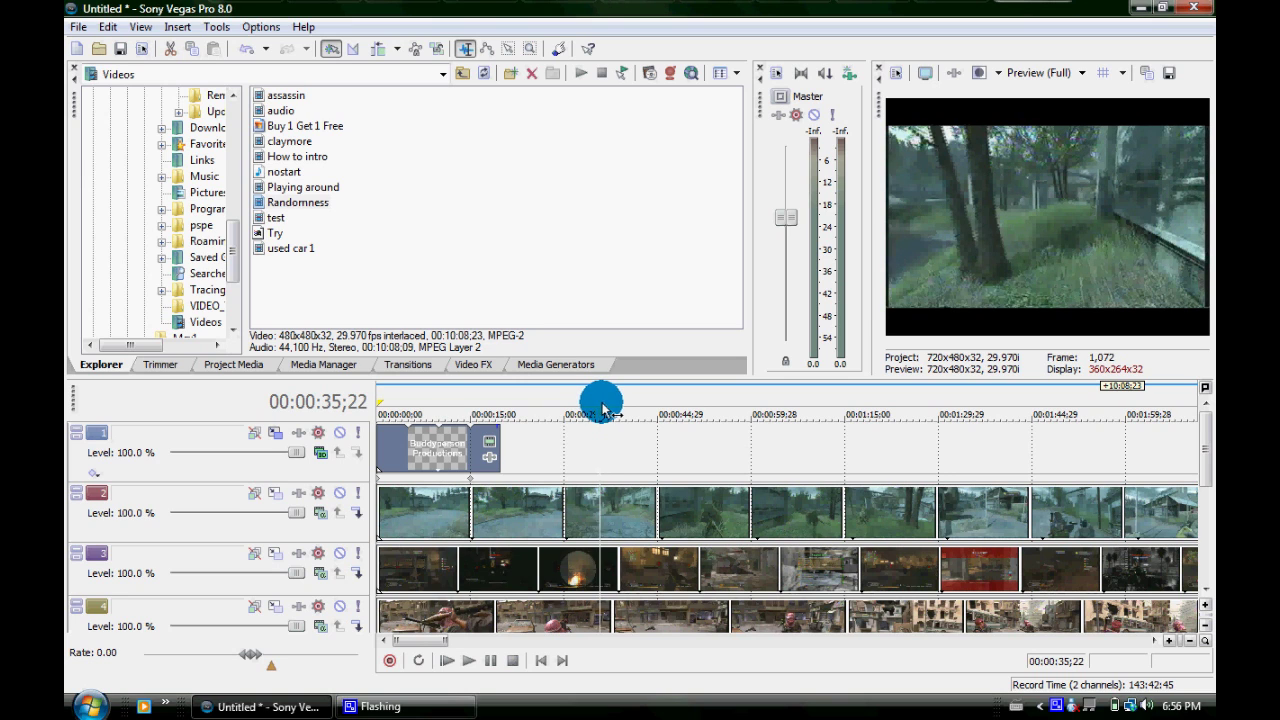
drag(603, 410, 599, 457)
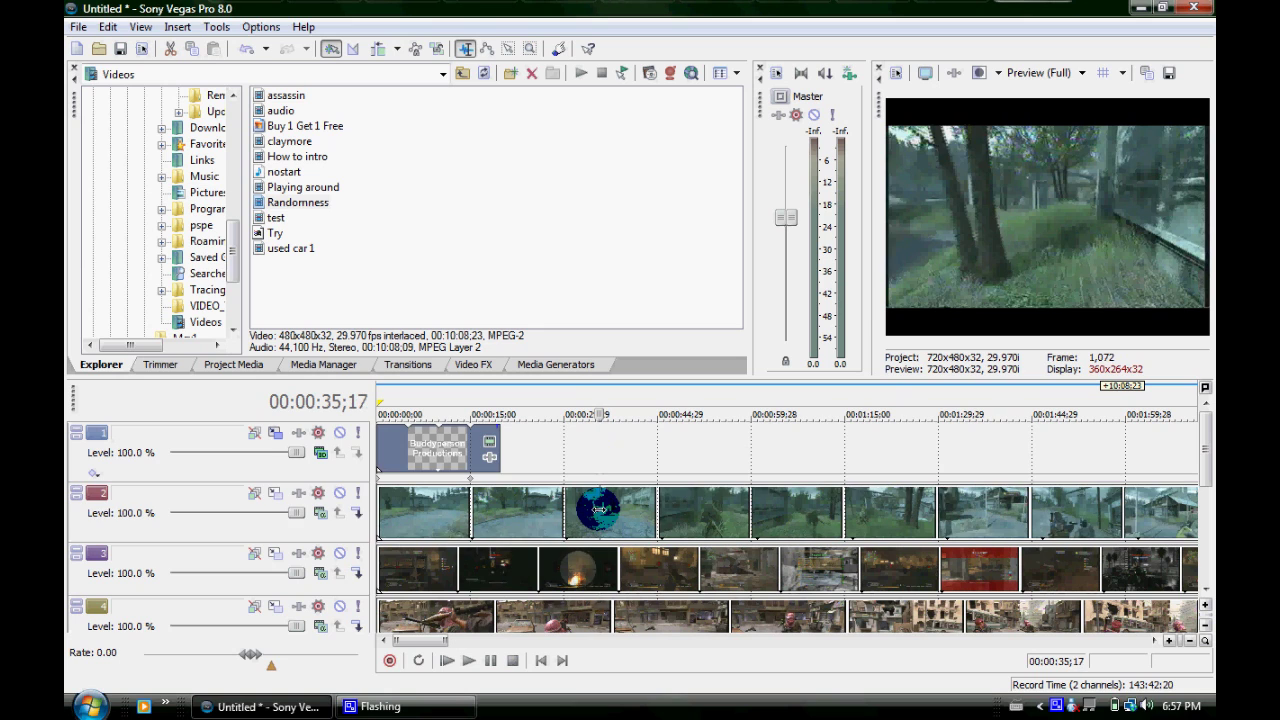
Step: Shift or trim the clips on tracks 2–5 so each meets the 35-second playhead
click(598, 510)
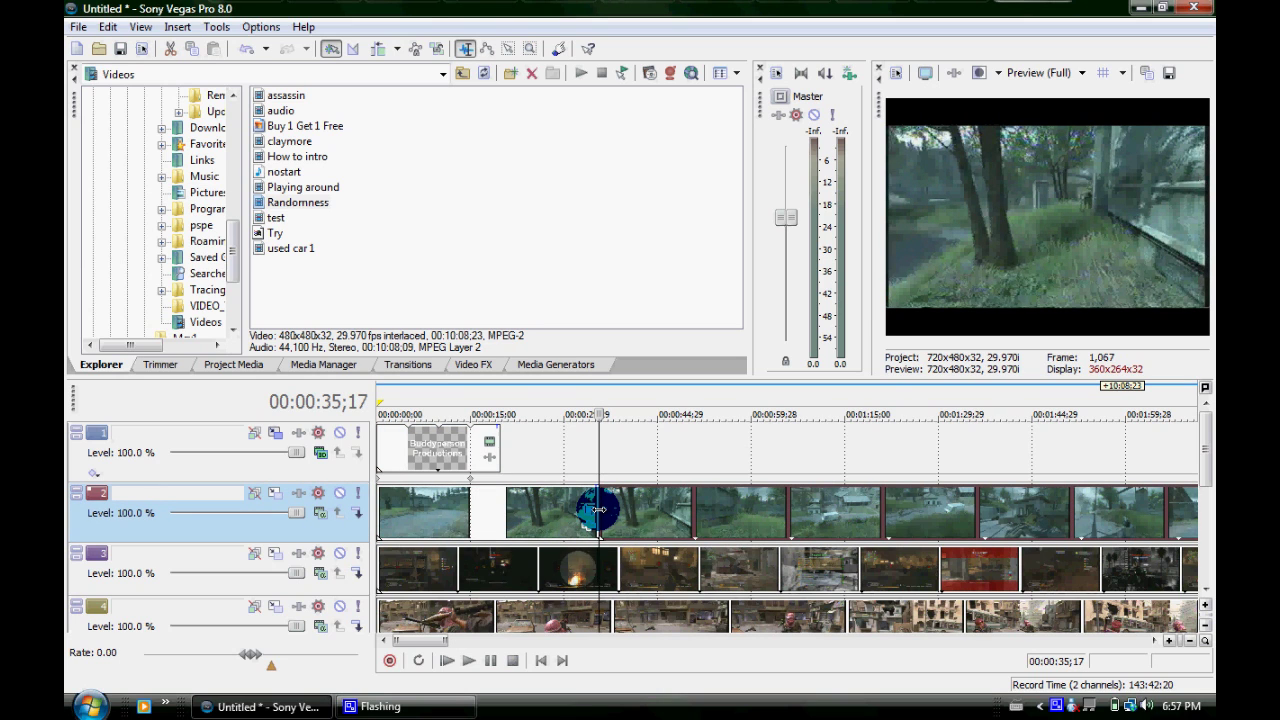
click(600, 565)
drag(600, 565, 580, 557)
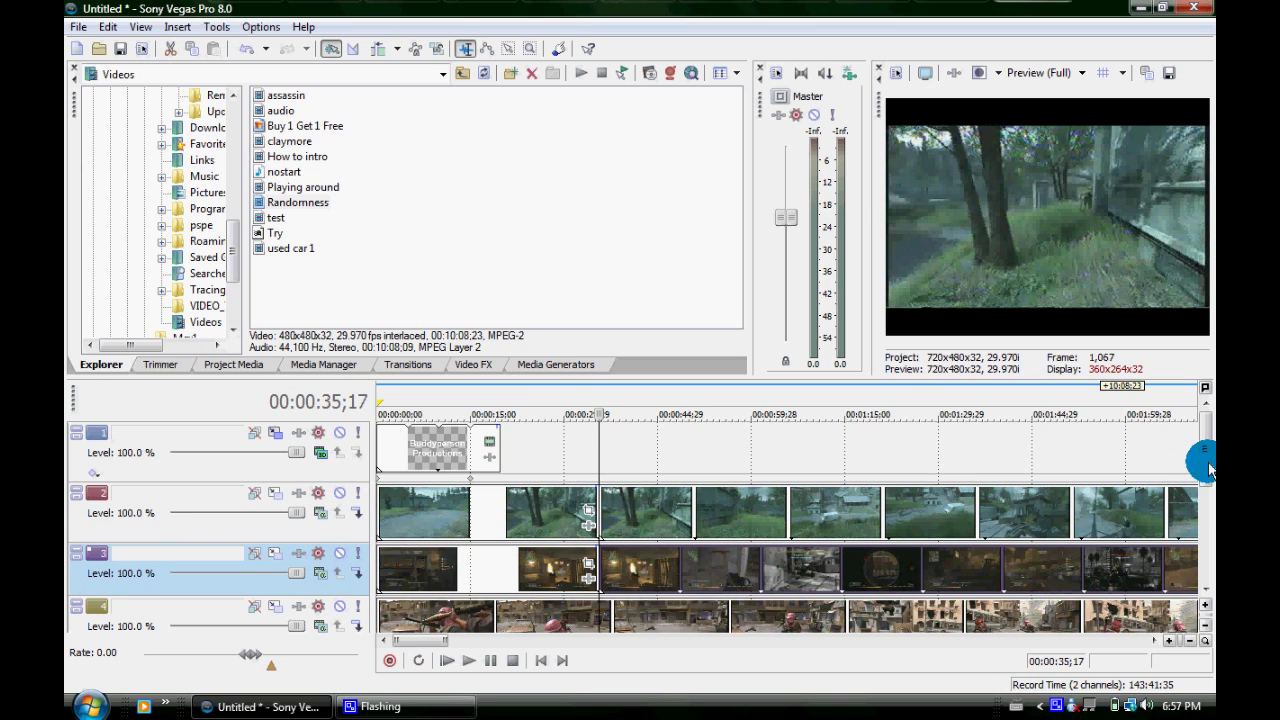
drag(1207, 478, 1207, 540)
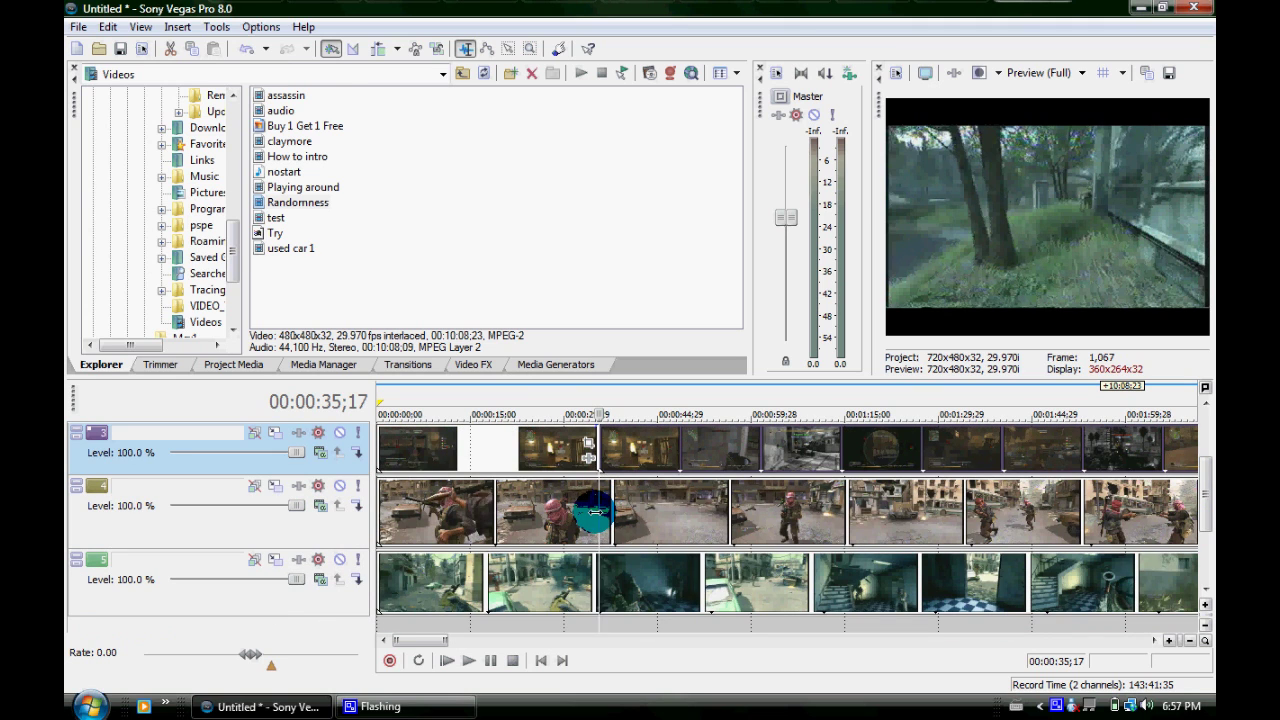
click(595, 512)
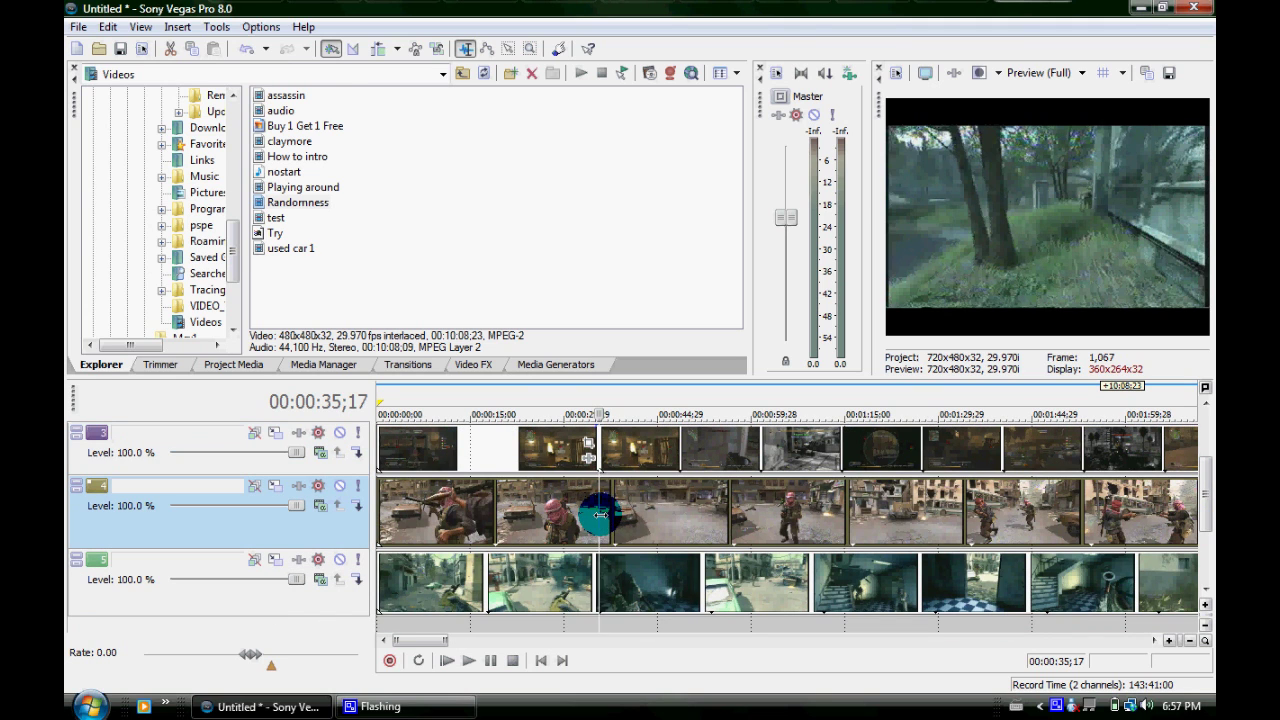
drag(600, 516, 596, 560)
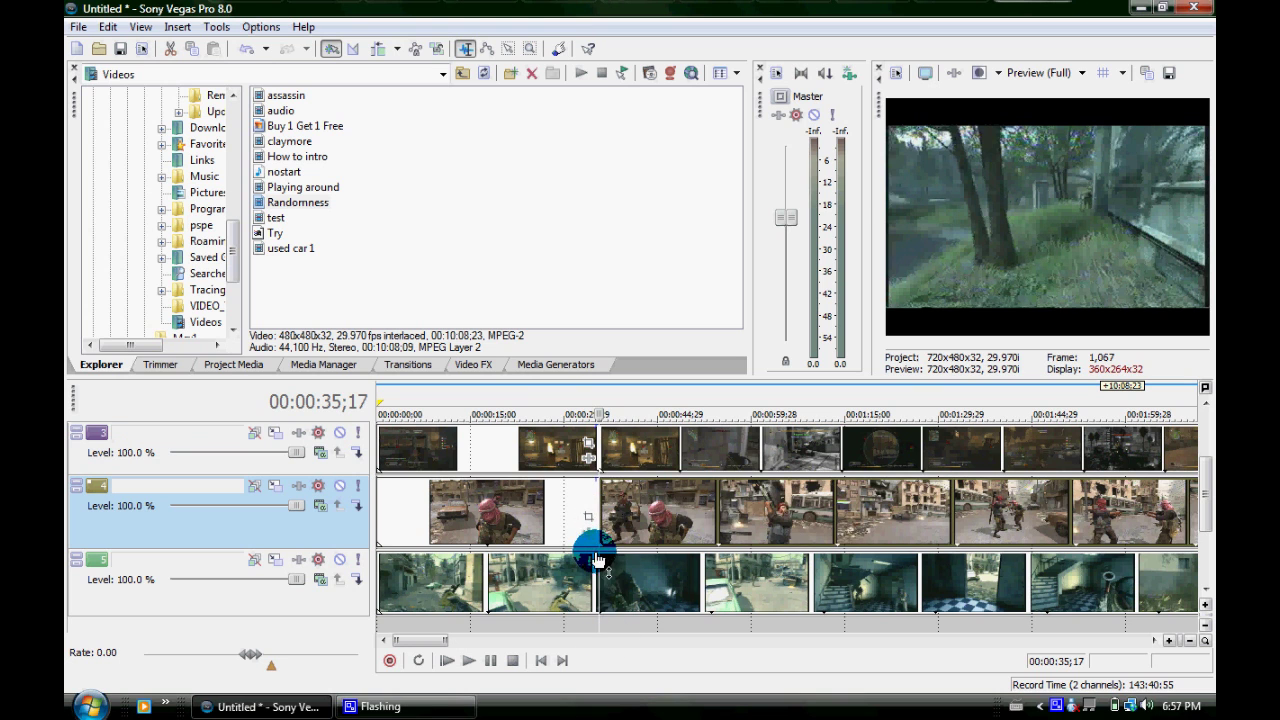
drag(595, 567, 599, 567)
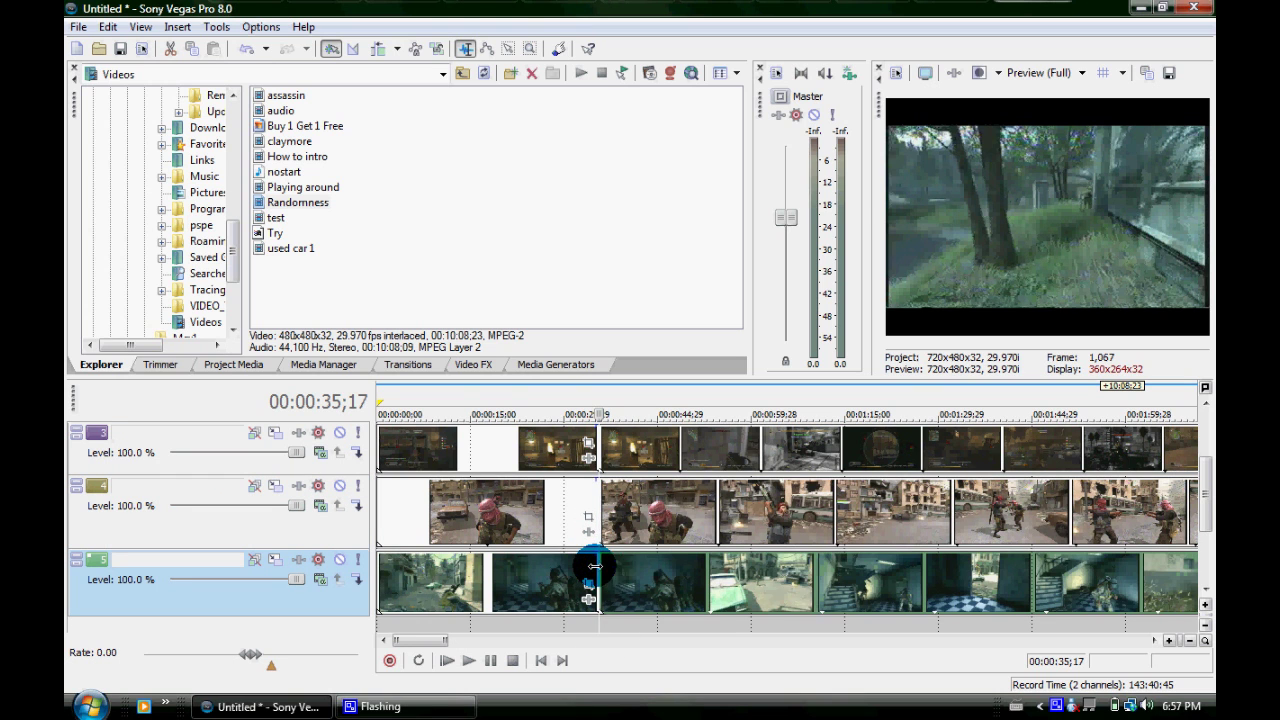
drag(1206, 490, 1205, 470)
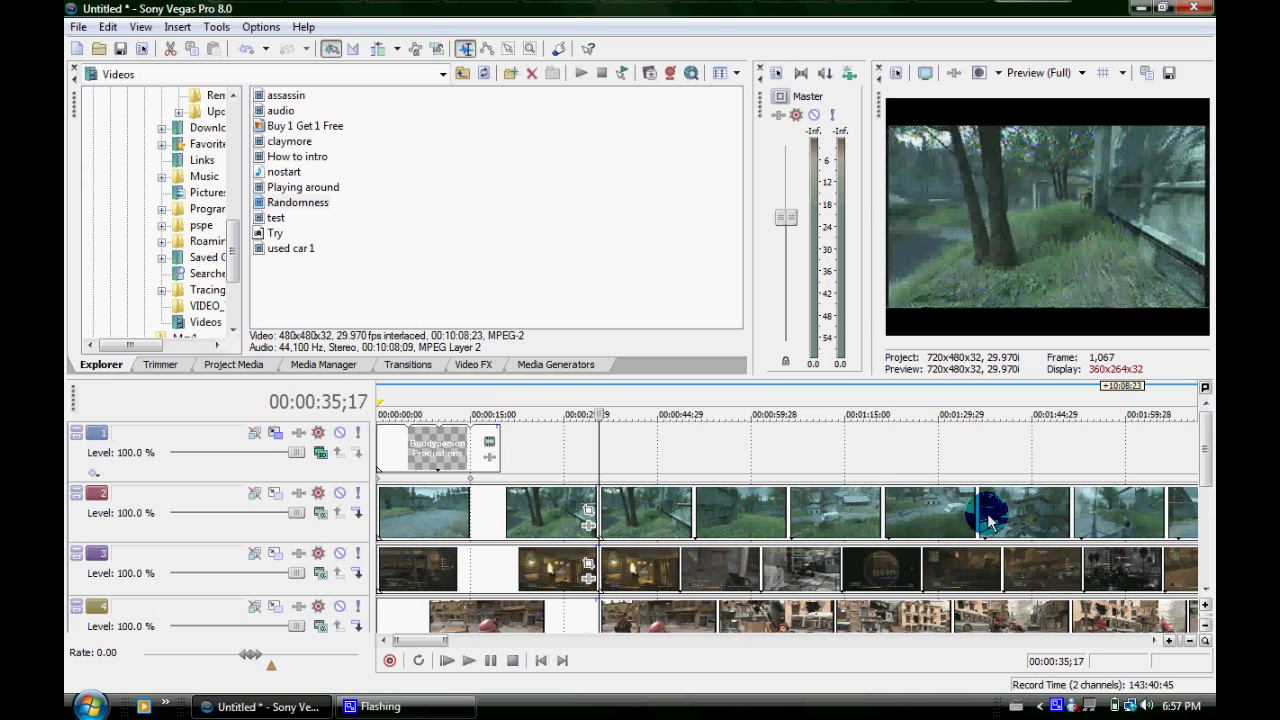
Step: Delete the gameplay clips after the 35-second cut on tracks 2, 3, 4 and 5
click(779, 505)
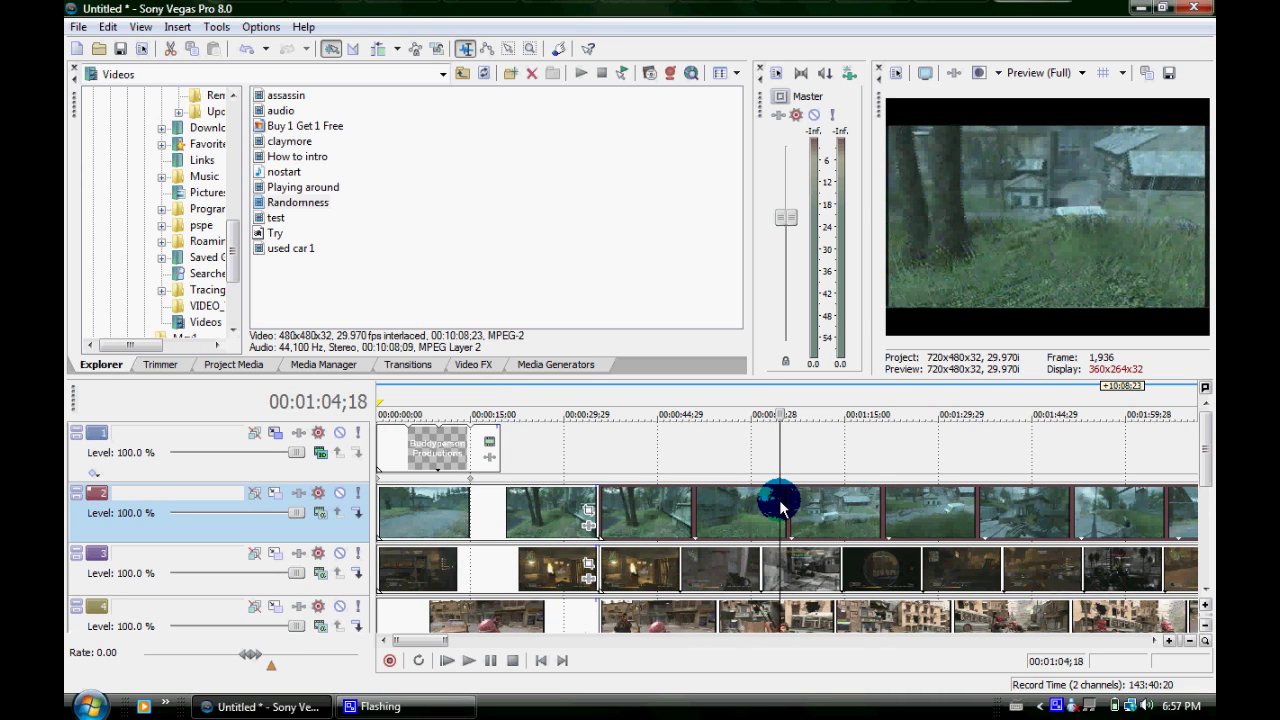
key(Delete)
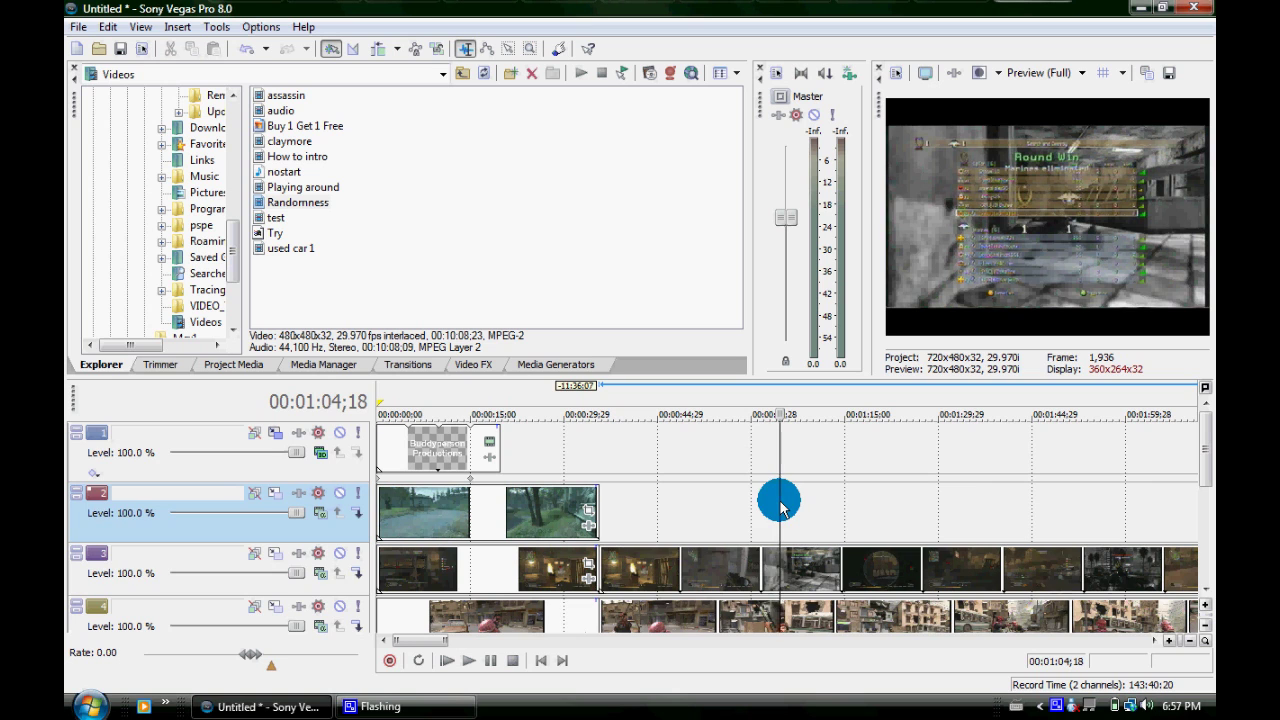
click(736, 563)
key(Delete)
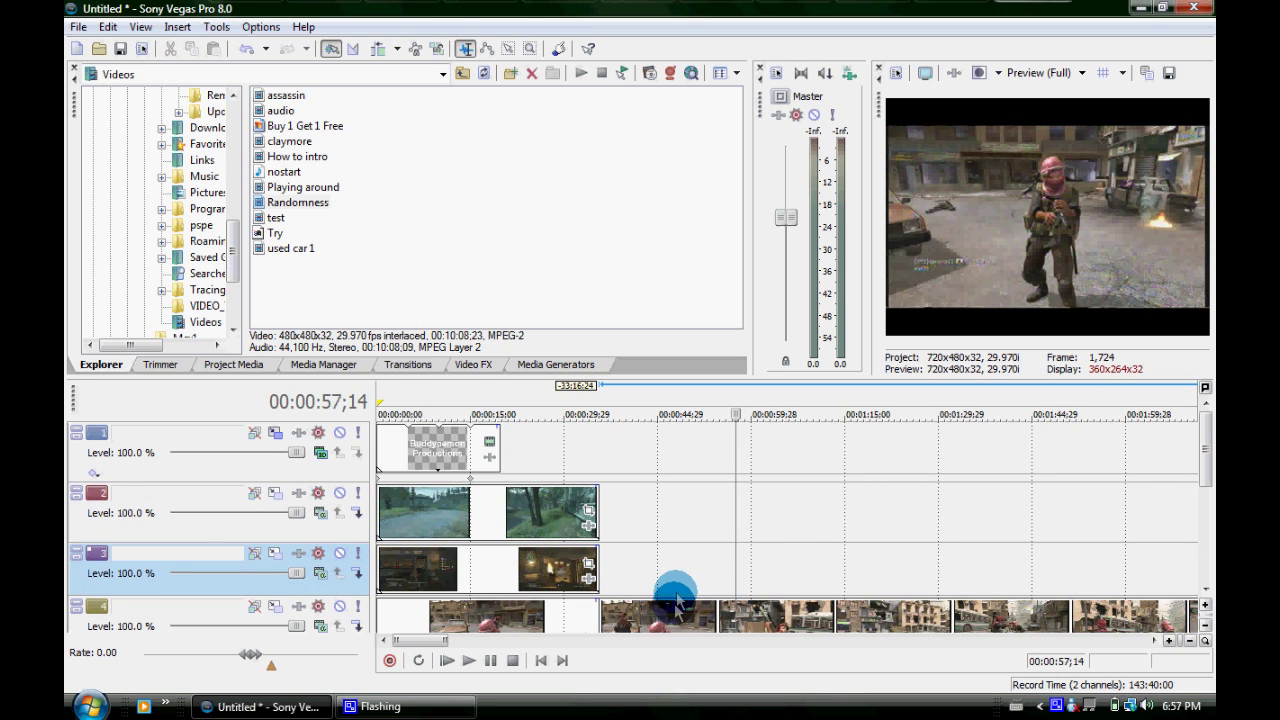
click(673, 612)
key(Delete)
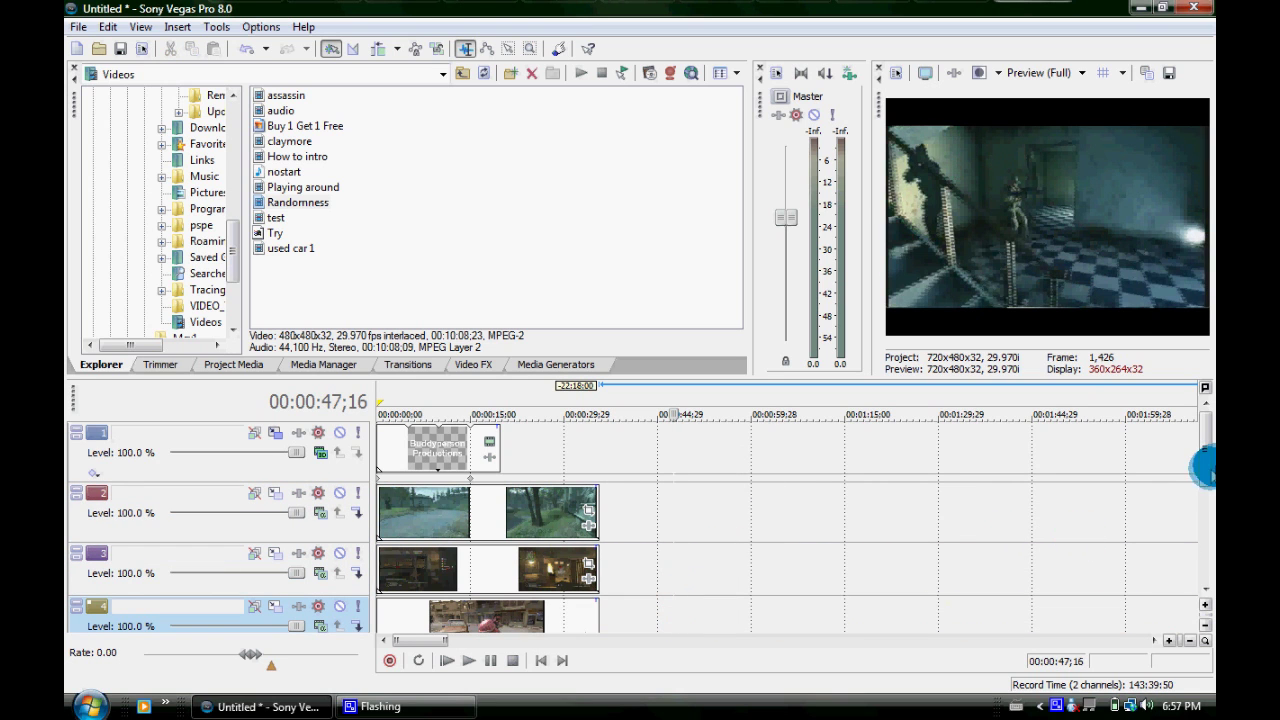
drag(1205, 465, 1210, 512)
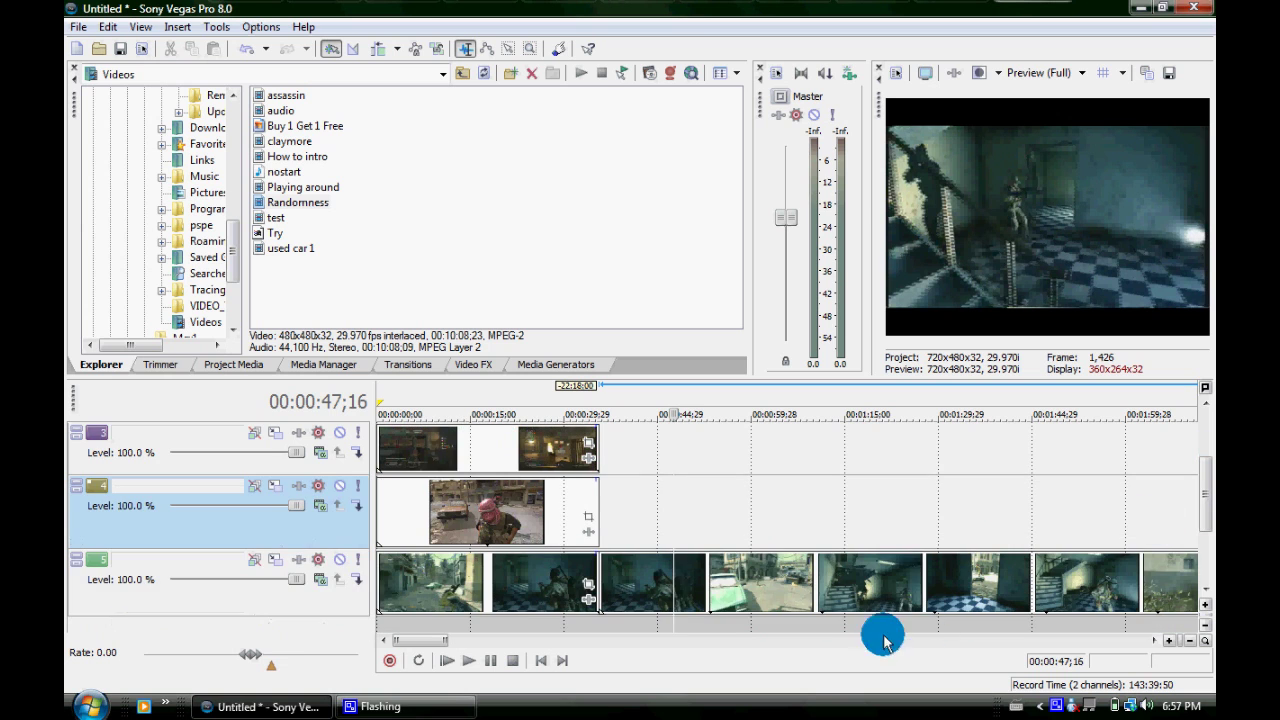
click(888, 570)
key(Delete)
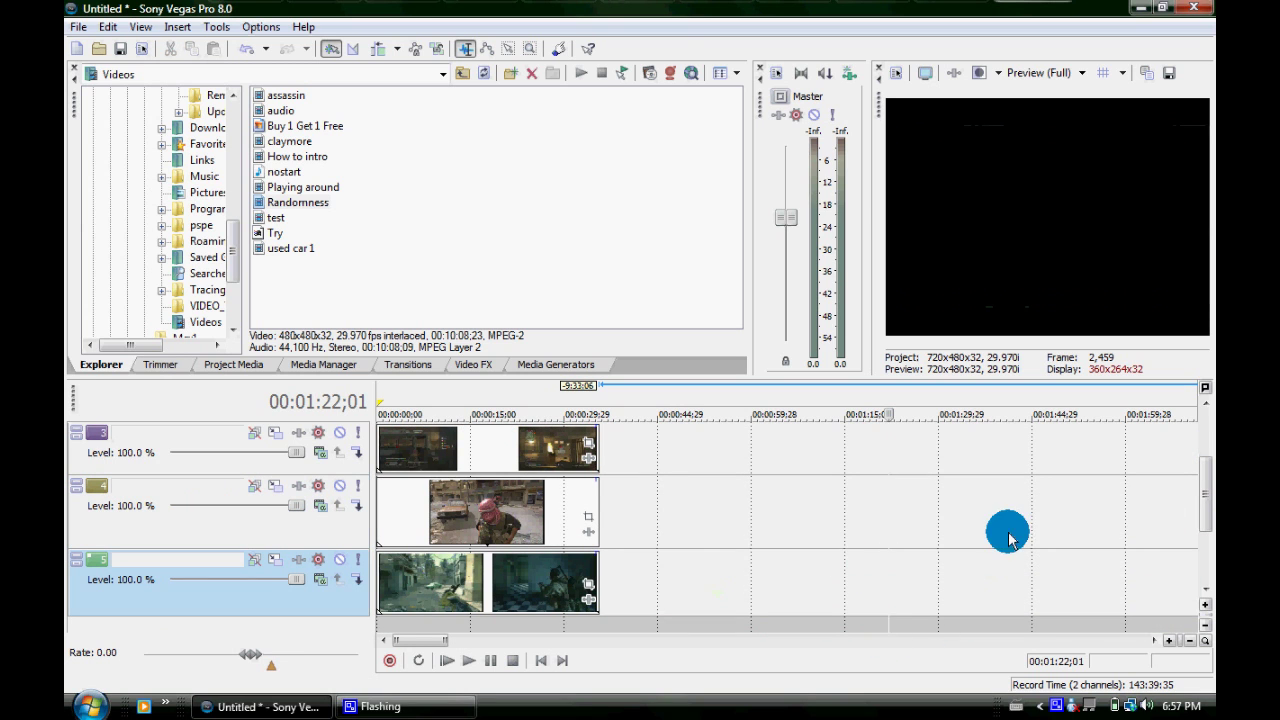
drag(1206, 520, 1210, 487)
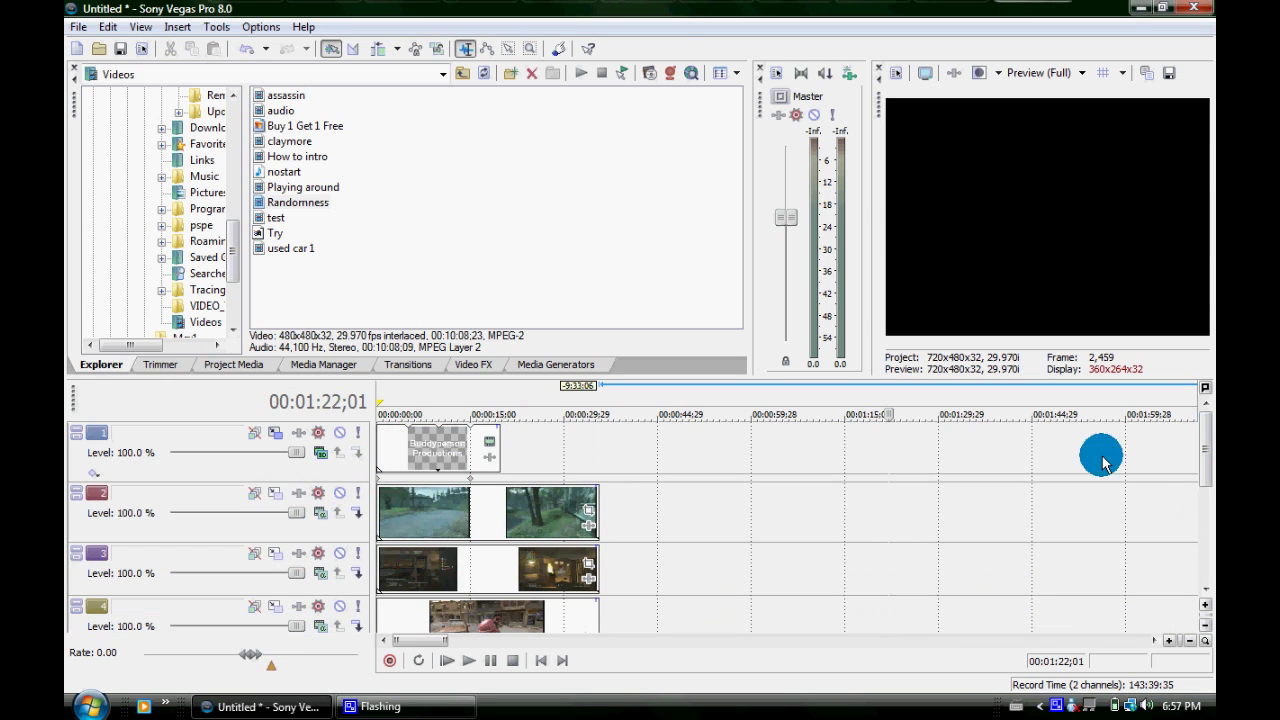
click(278, 492)
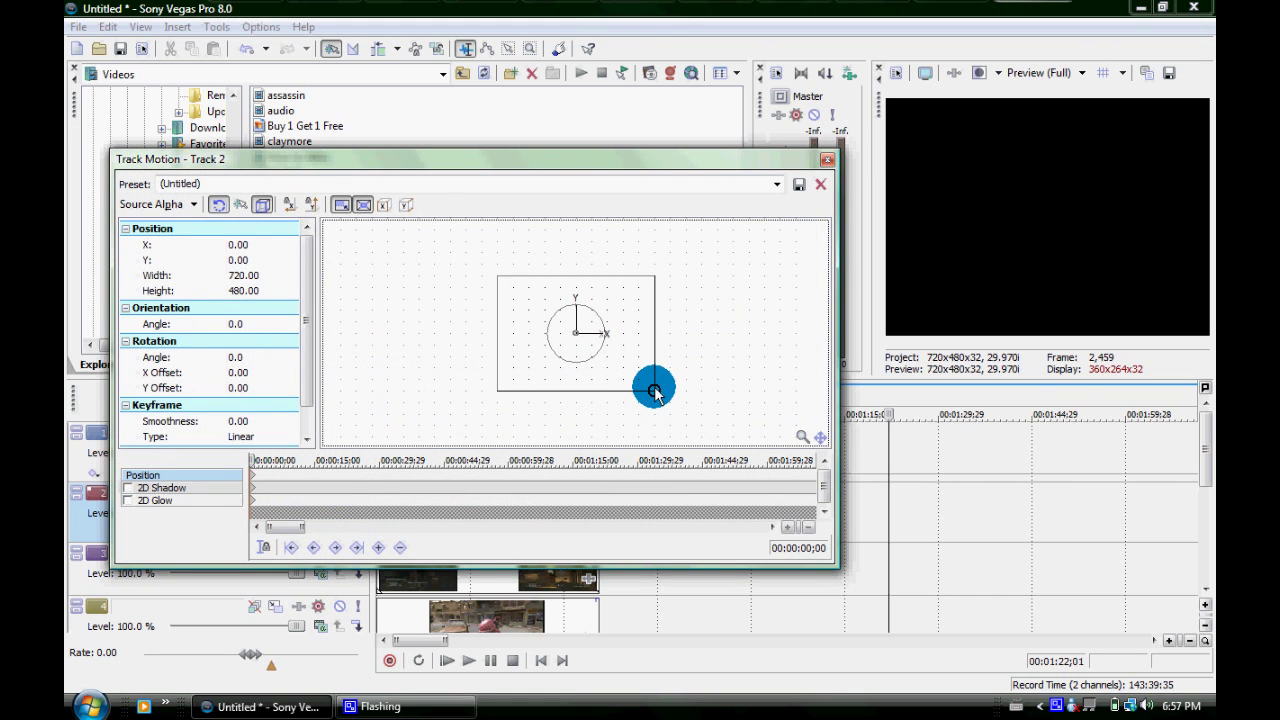
Step: Move the playhead back to about two seconds and reposition the Track Motion window
click(777, 149)
click(666, 163)
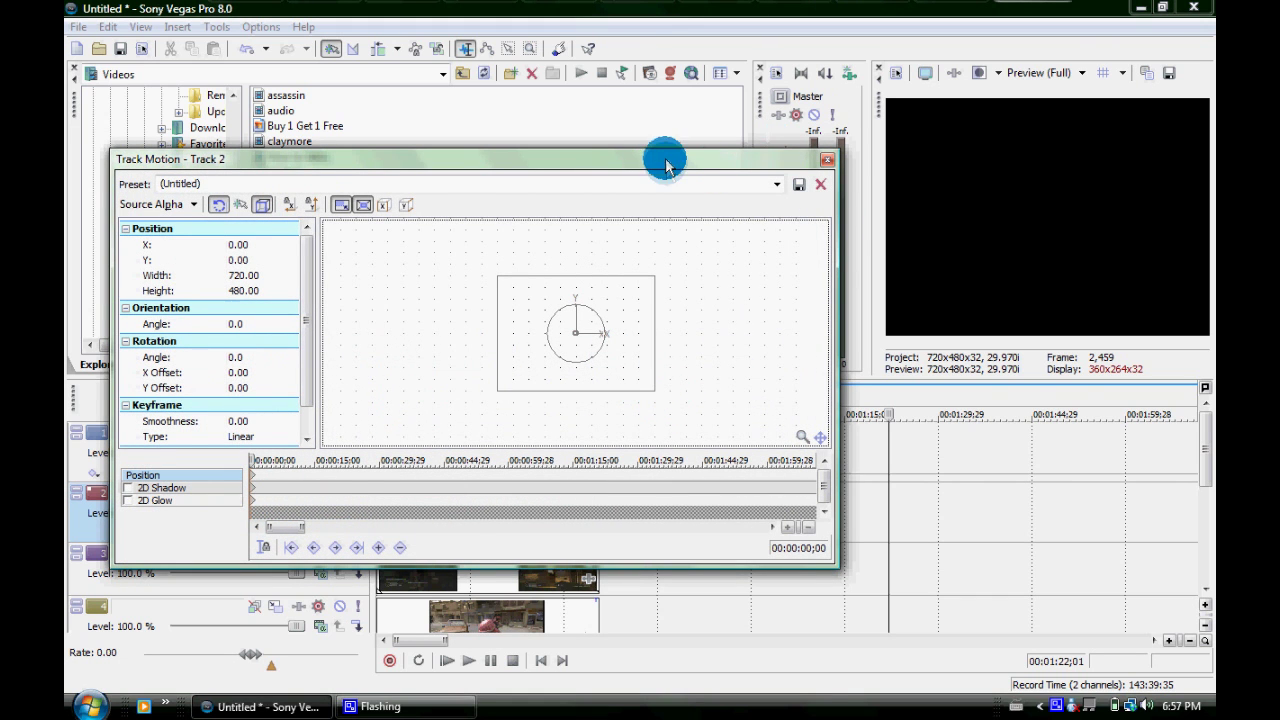
drag(668, 172, 1042, 133)
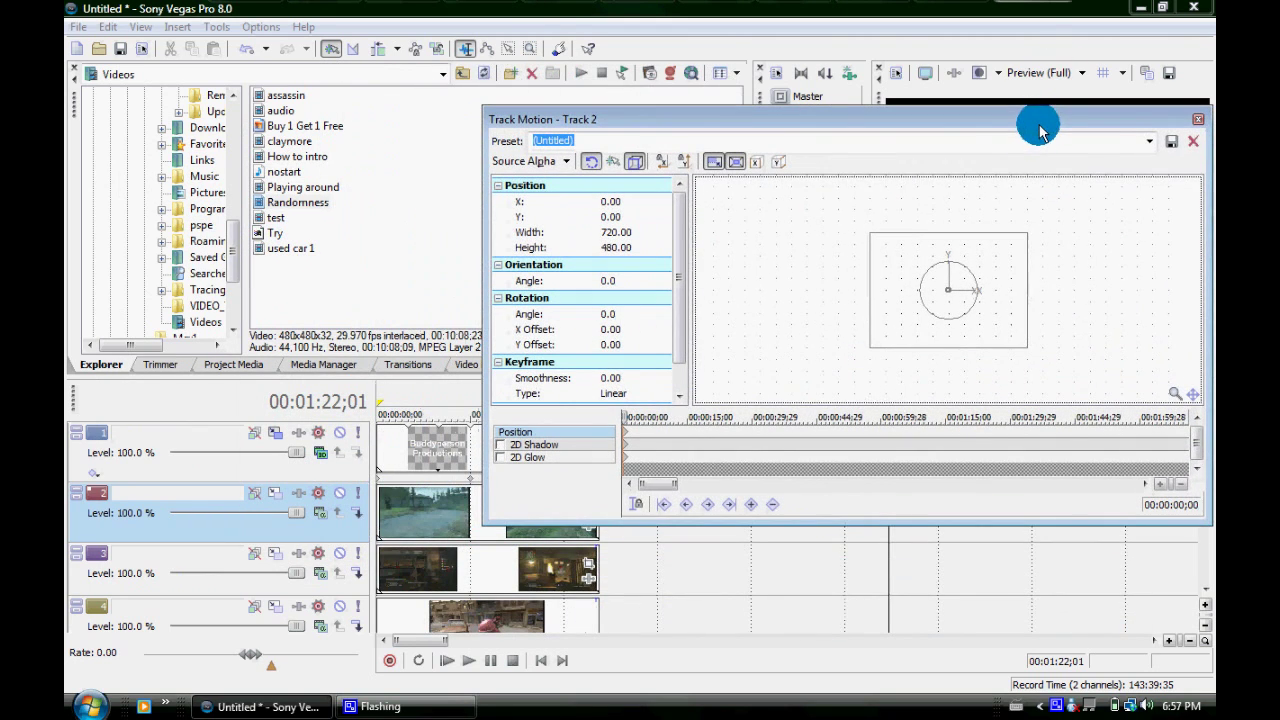
click(441, 408)
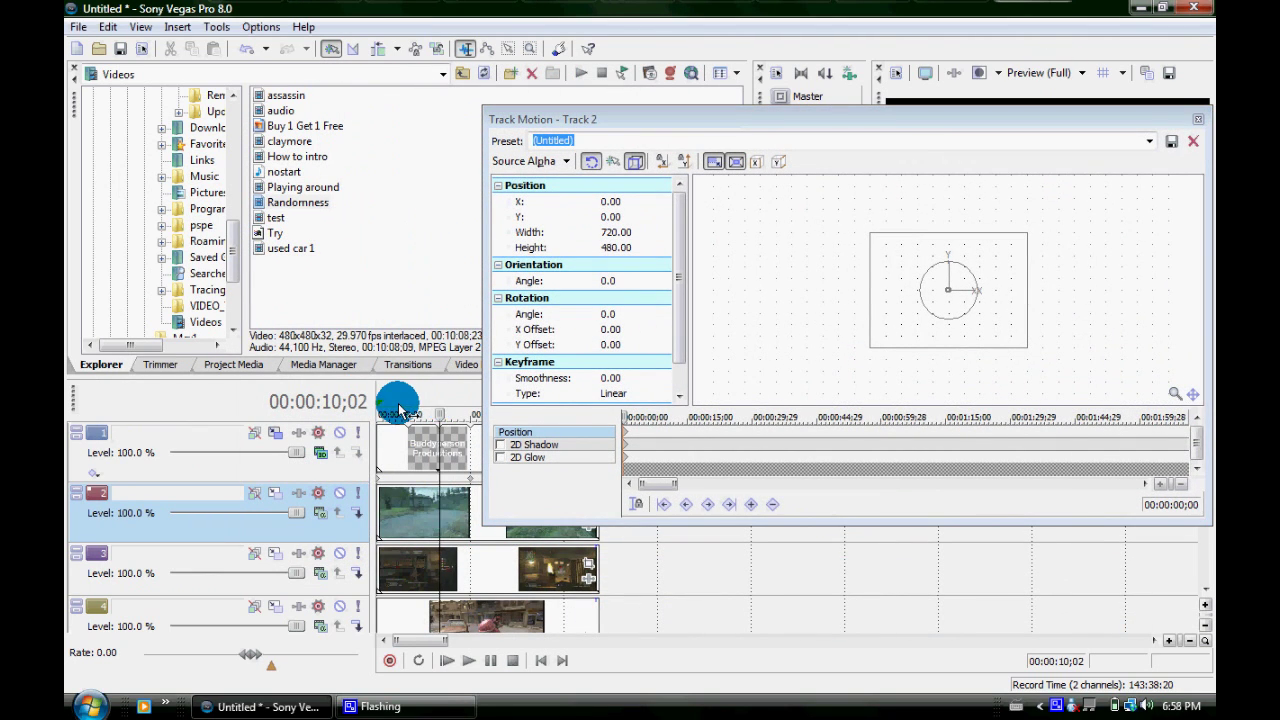
click(400, 410)
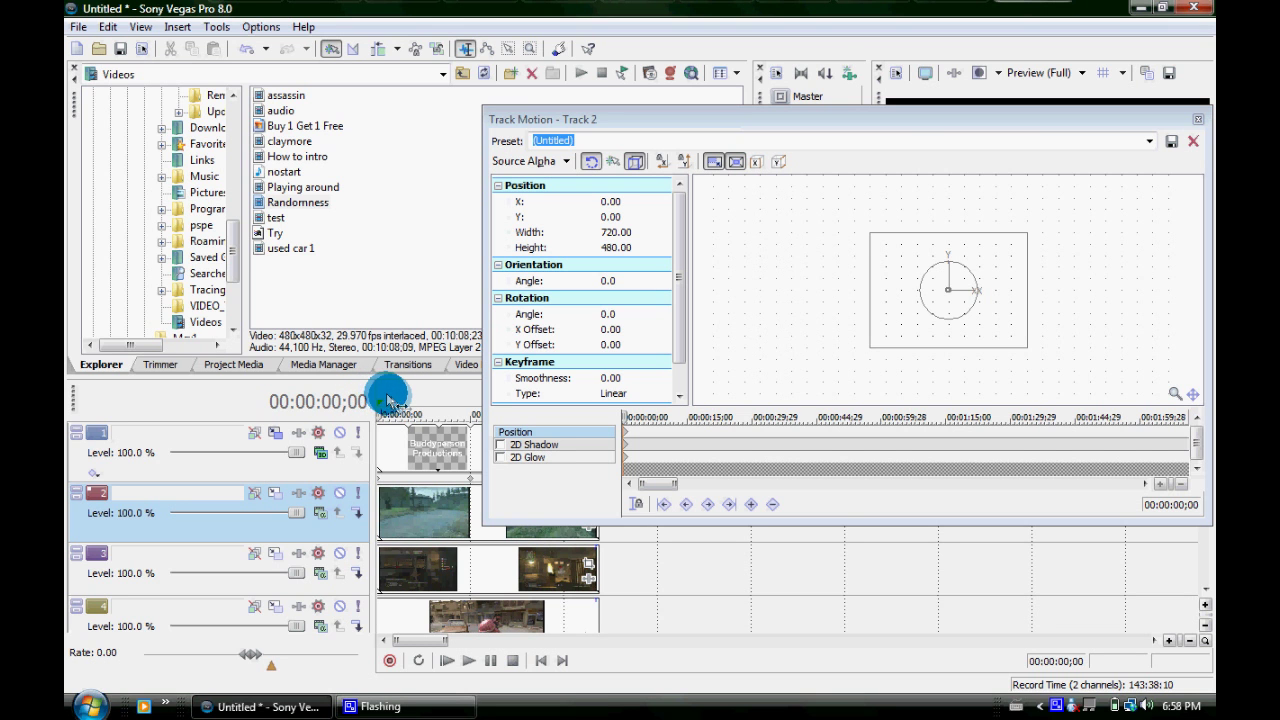
click(390, 400)
drag(968, 117, 630, 145)
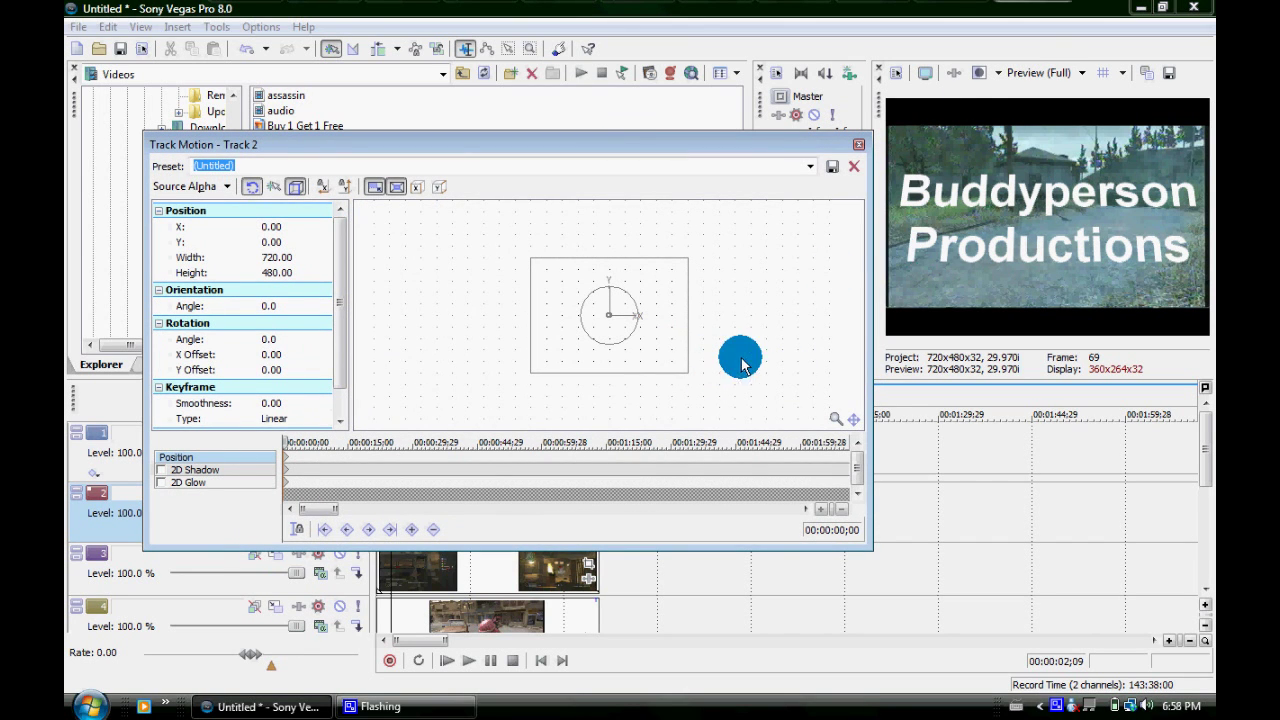
Step: Shrink Track 2's frame to about 417×278 and set the motion time to 5;00
drag(688, 373, 664, 352)
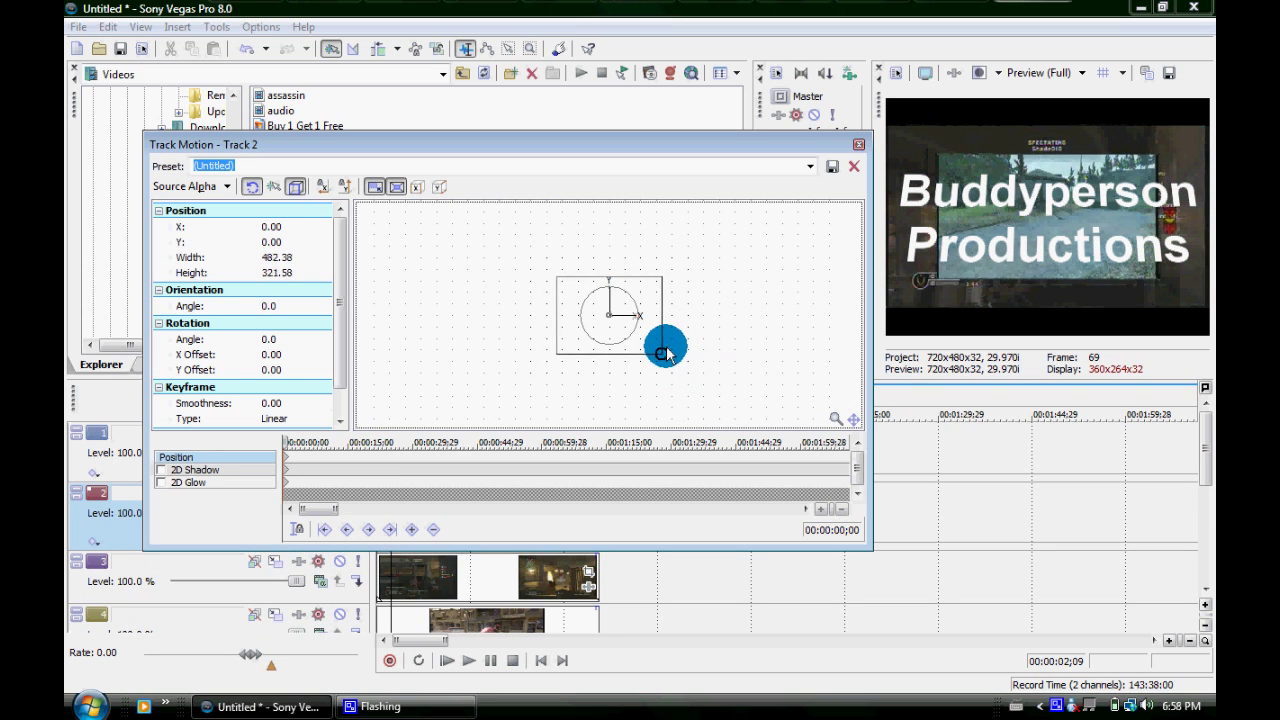
drag(665, 352, 672, 340)
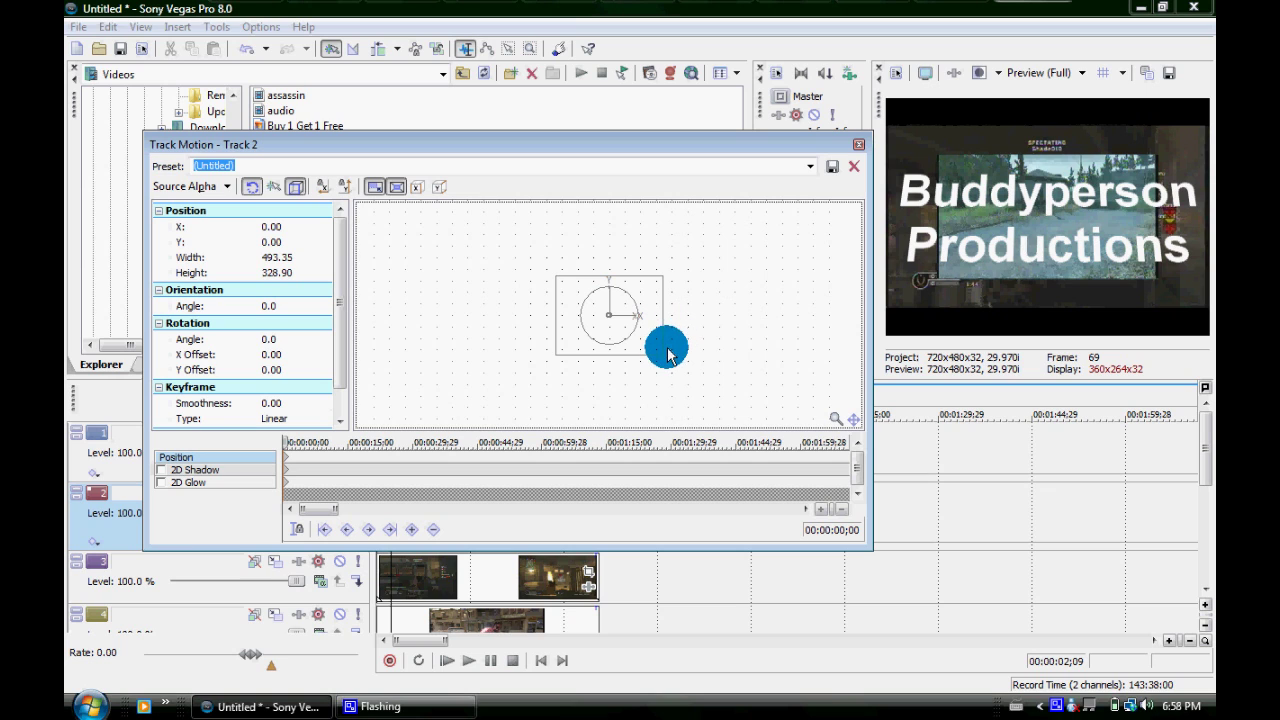
drag(663, 360, 655, 346)
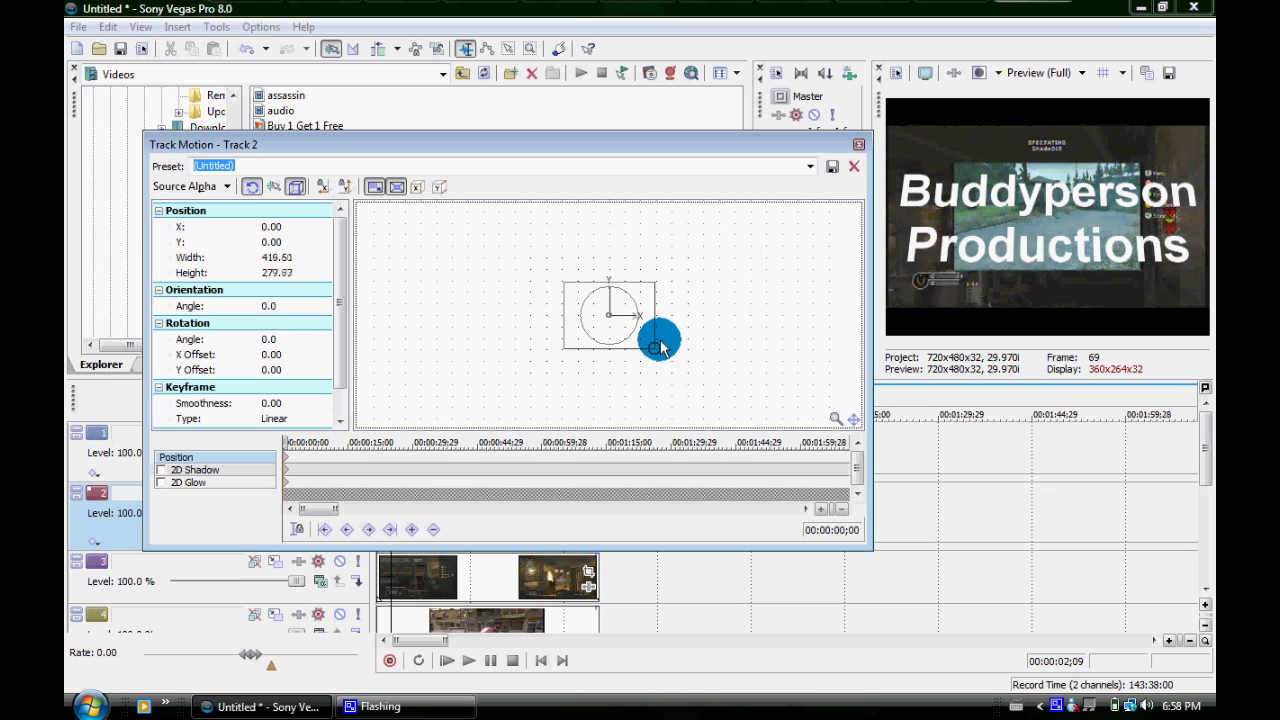
click(843, 533)
text(5)
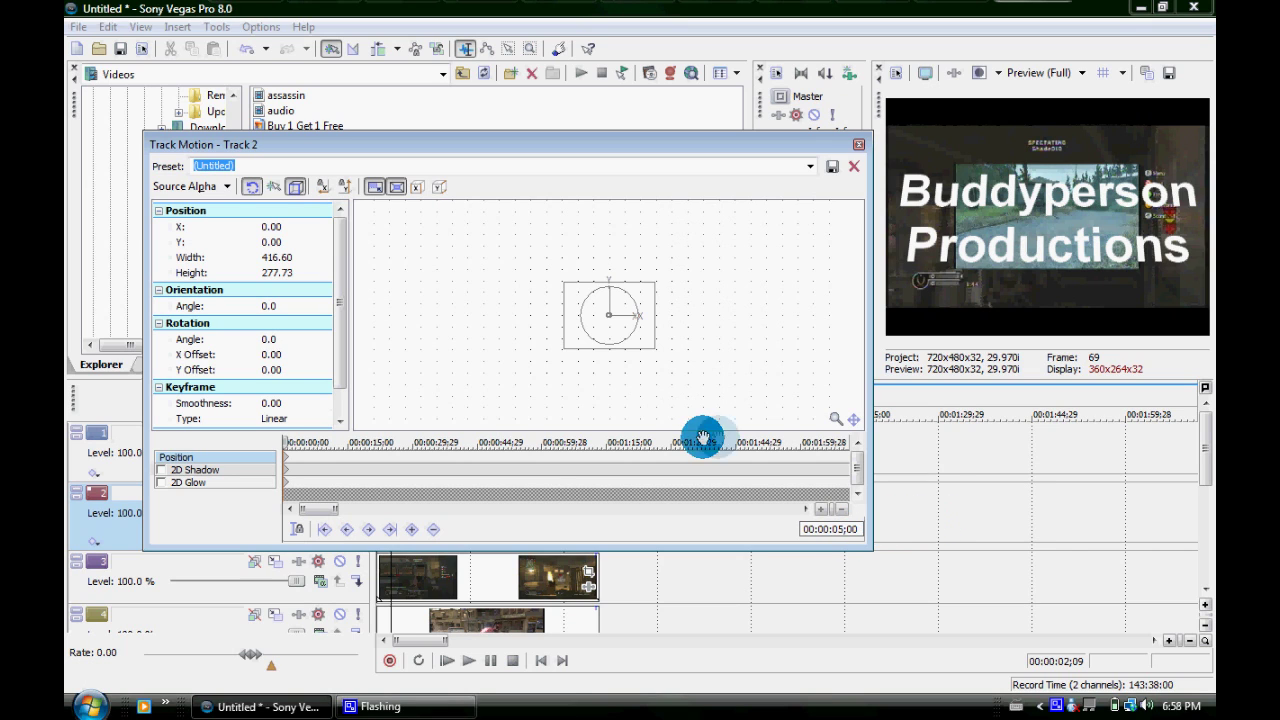
click(608, 391)
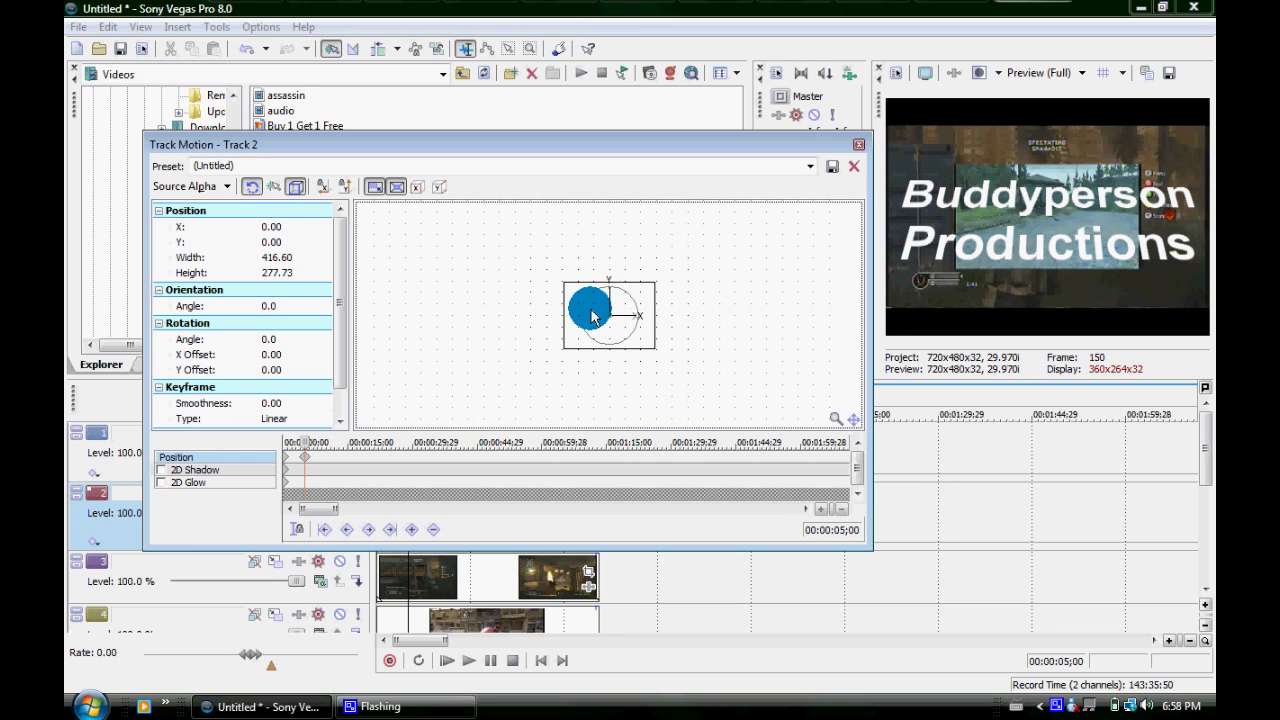
Step: At 5;00, drag Track 2's frame off the upper left, then close Track Motion
mouse_move(591, 314)
mouse_down()
mouse_move(480, 266)
mouse_move(448, 237)
mouse_move(505, 250)
mouse_move(429, 206)
mouse_move(510, 259)
mouse_move(504, 234)
mouse_move(484, 227)
mouse_up()
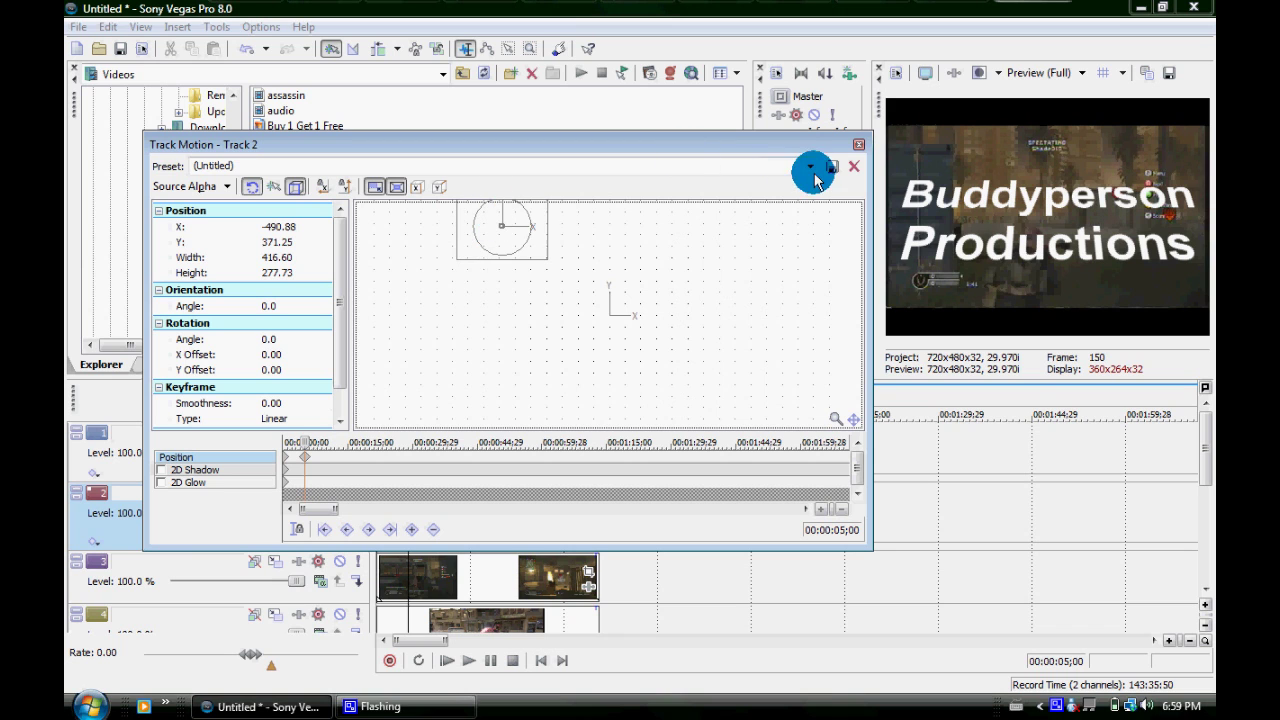
click(860, 146)
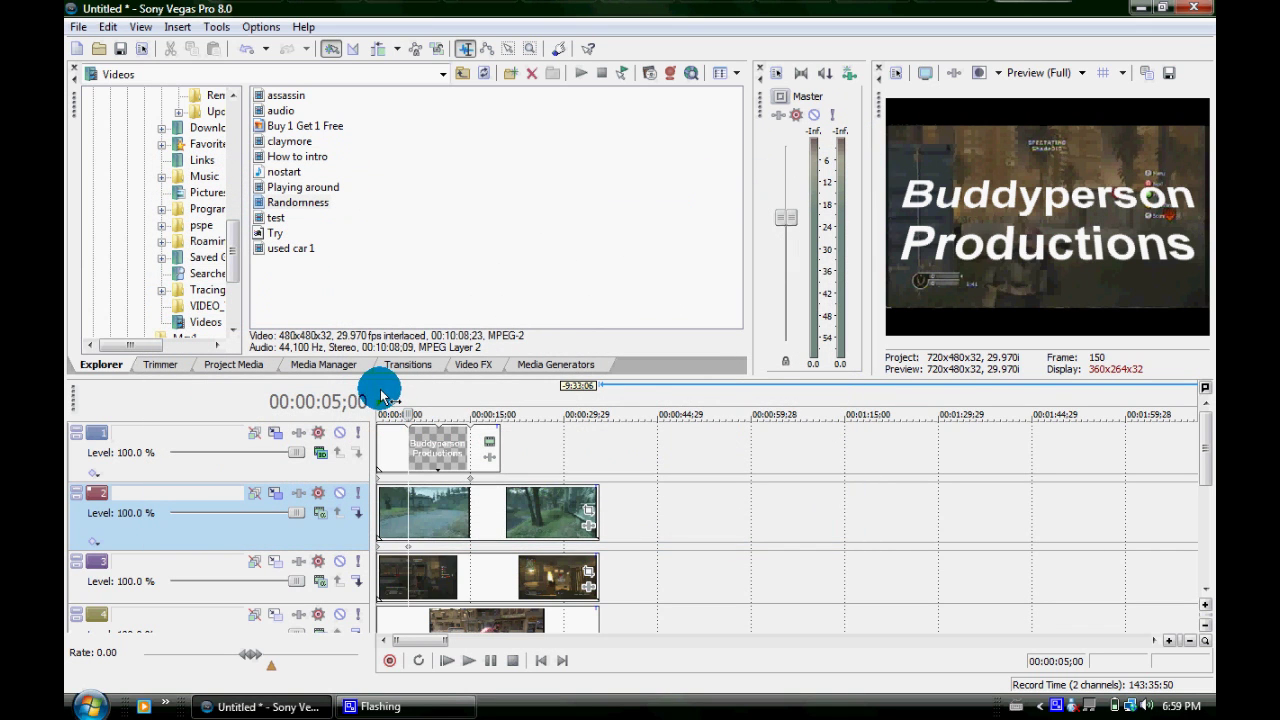
Step: Preview the intro from the start, stopping around 00:00:08;29
click(463, 666)
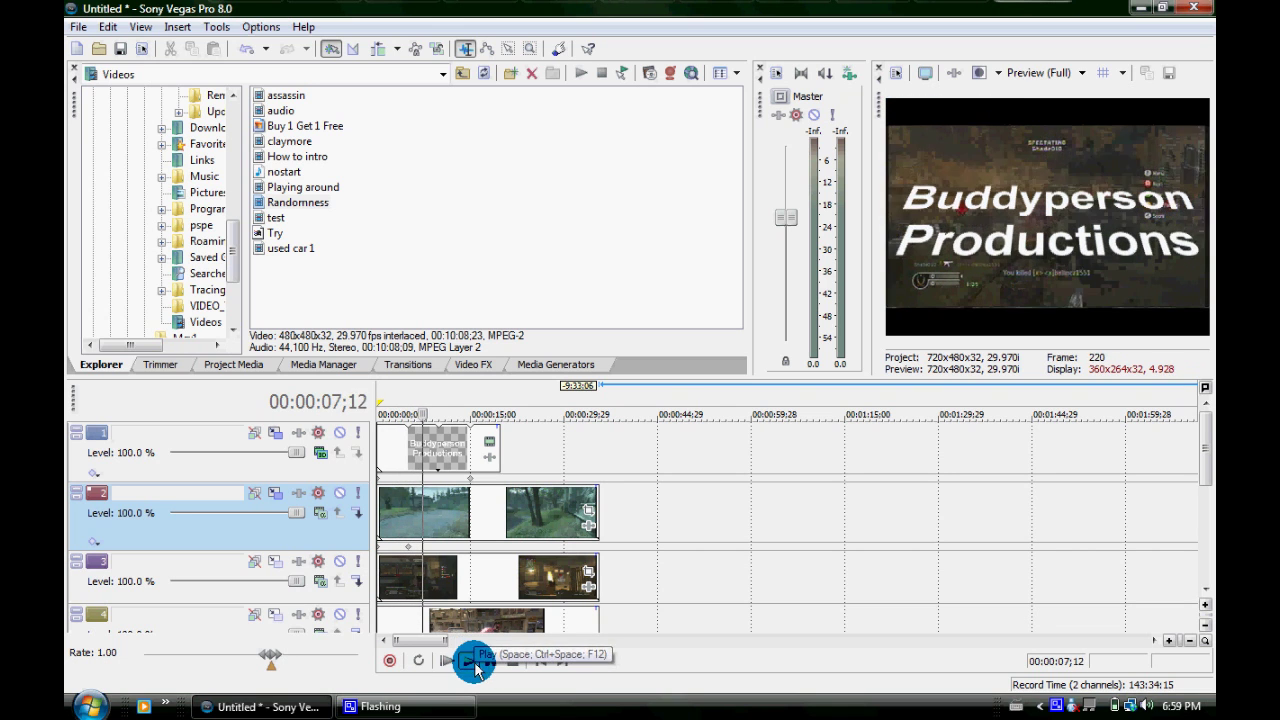
click(490, 660)
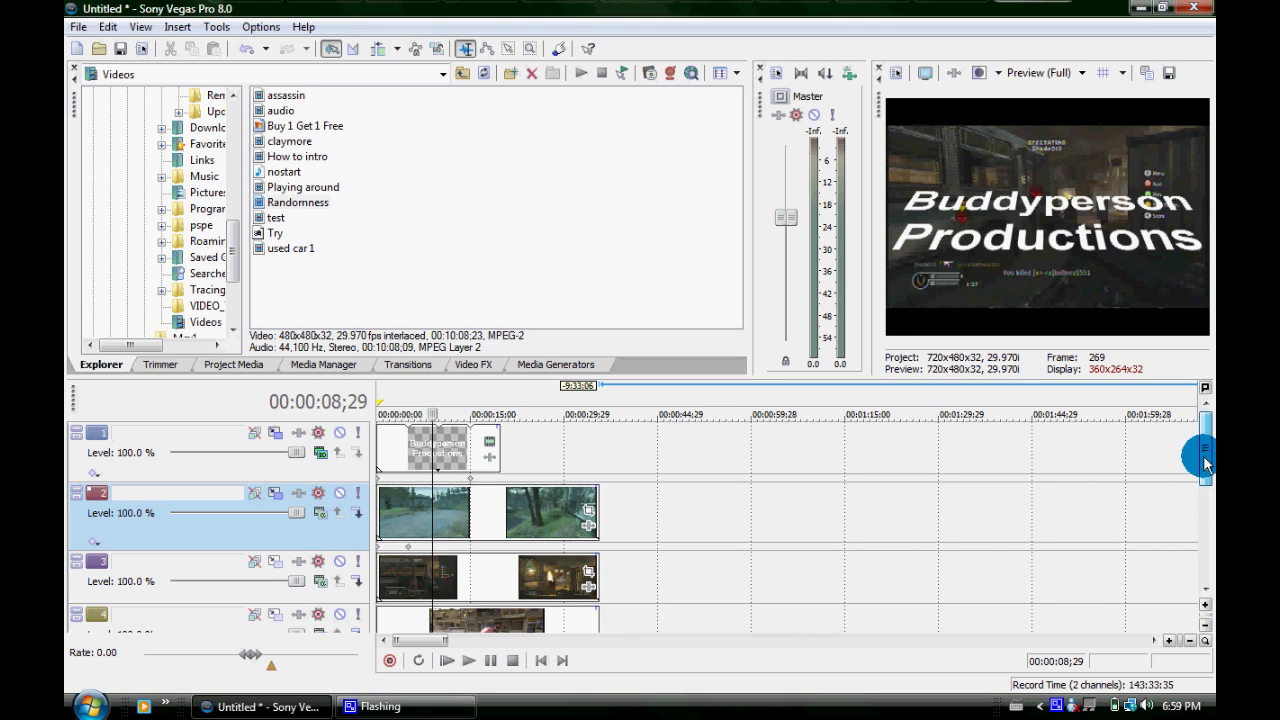
drag(1206, 450, 1208, 487)
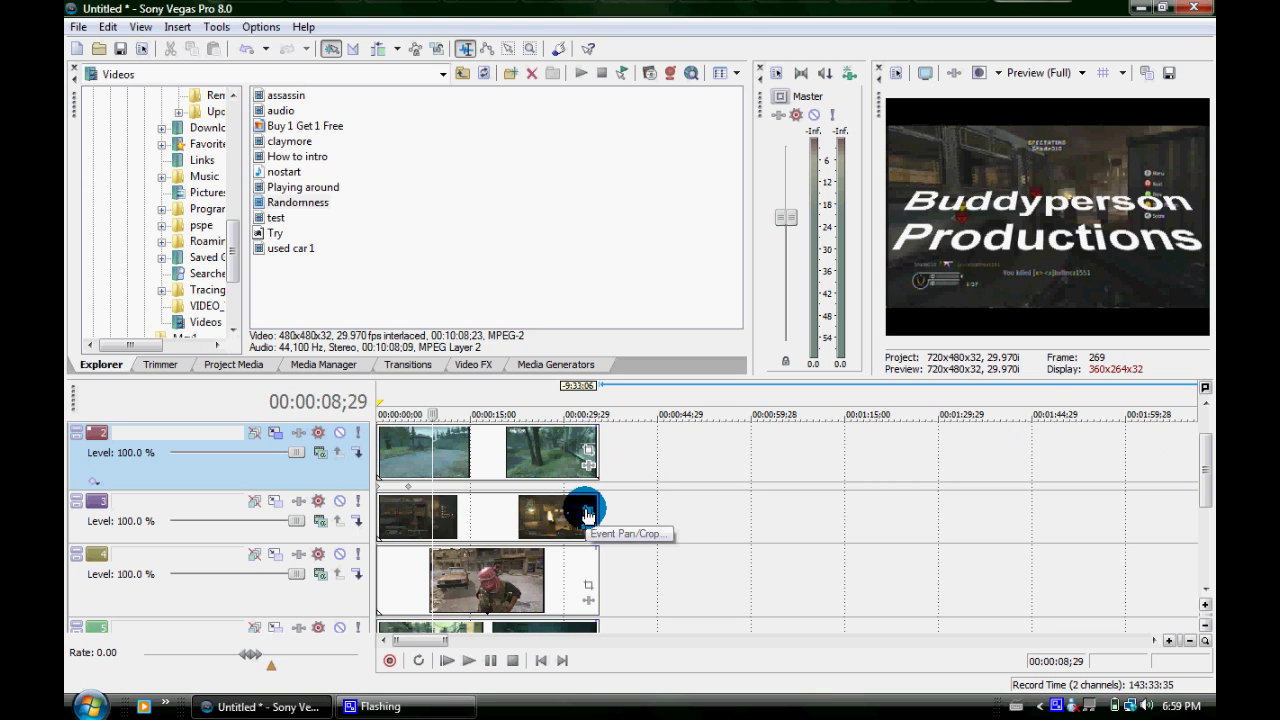
Step: Shrink Track 3's frame and slide it off the upper right at 10;00
click(279, 504)
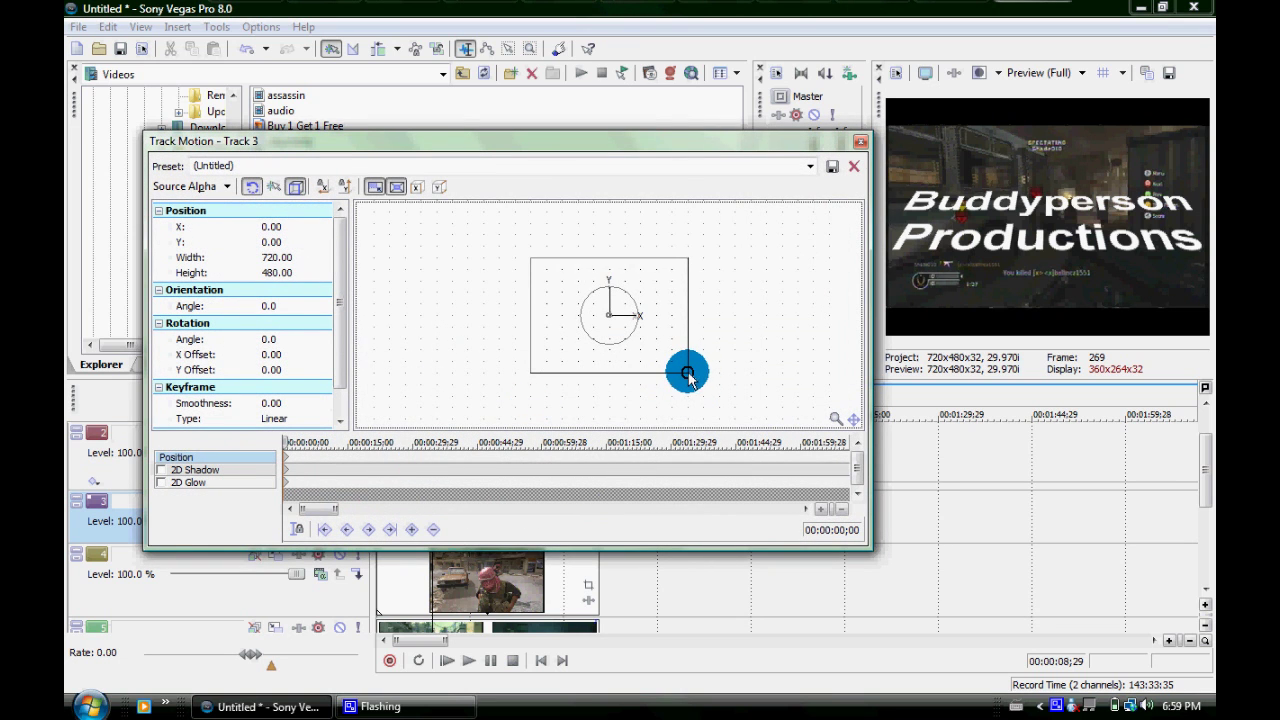
drag(687, 375, 656, 352)
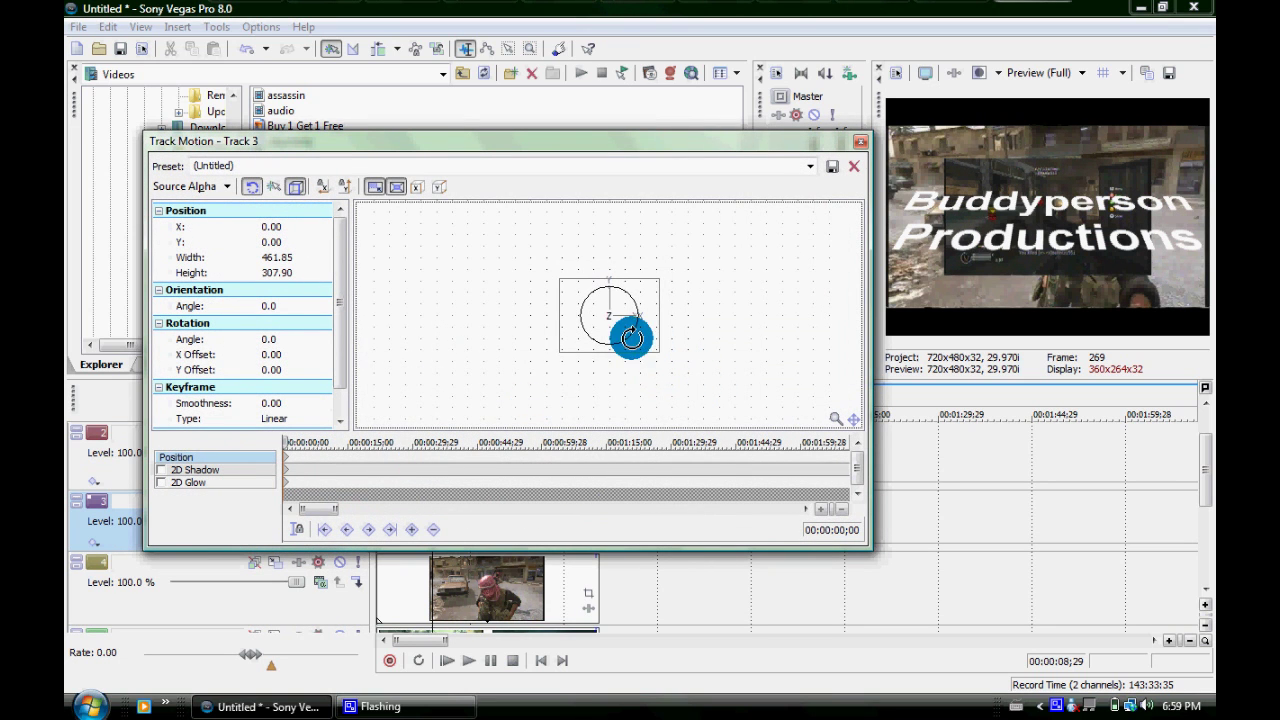
click(845, 536)
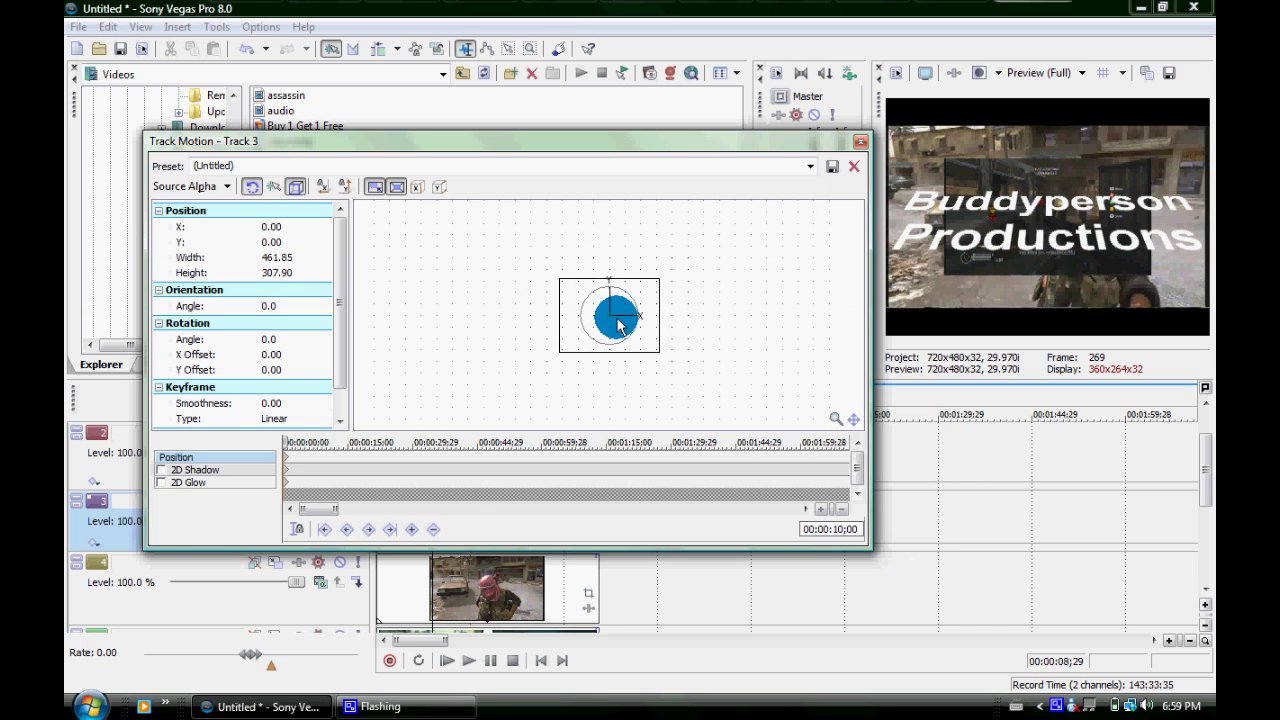
drag(612, 316, 778, 250)
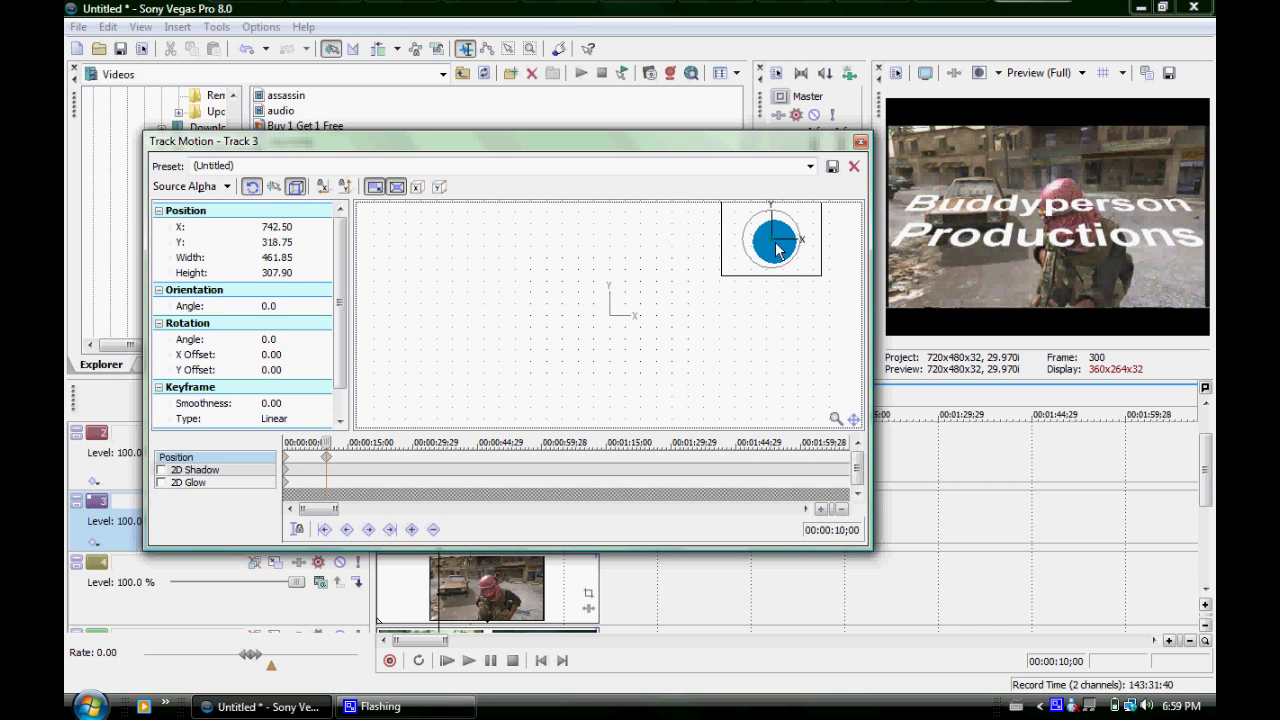
click(861, 142)
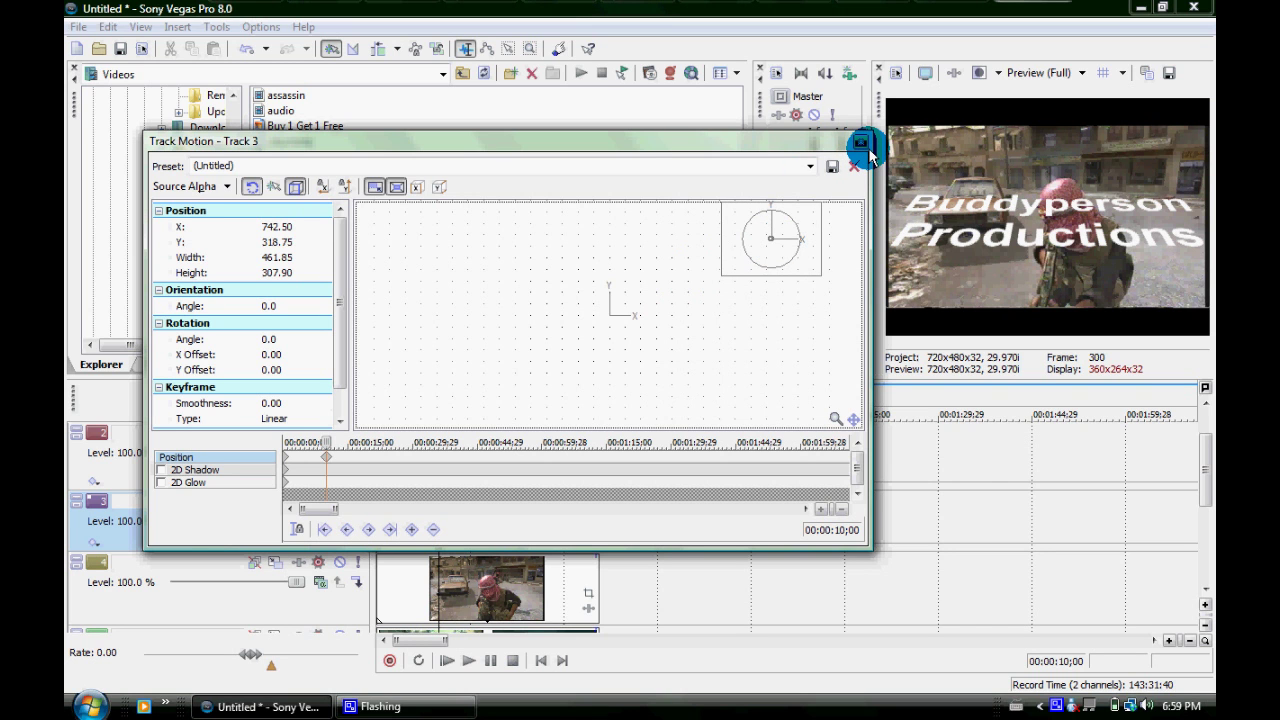
click(861, 143)
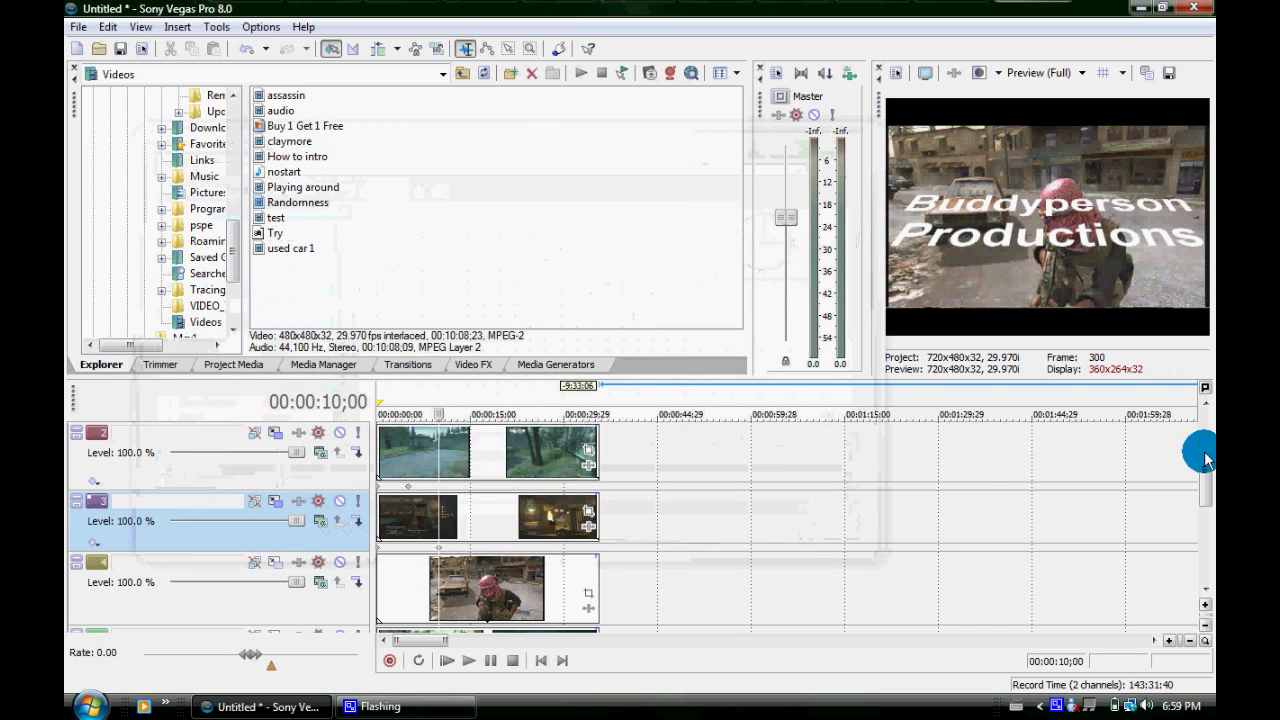
Step: Preview the intro from the beginning, stopping at 00:00:11;19
drag(1202, 443, 1205, 425)
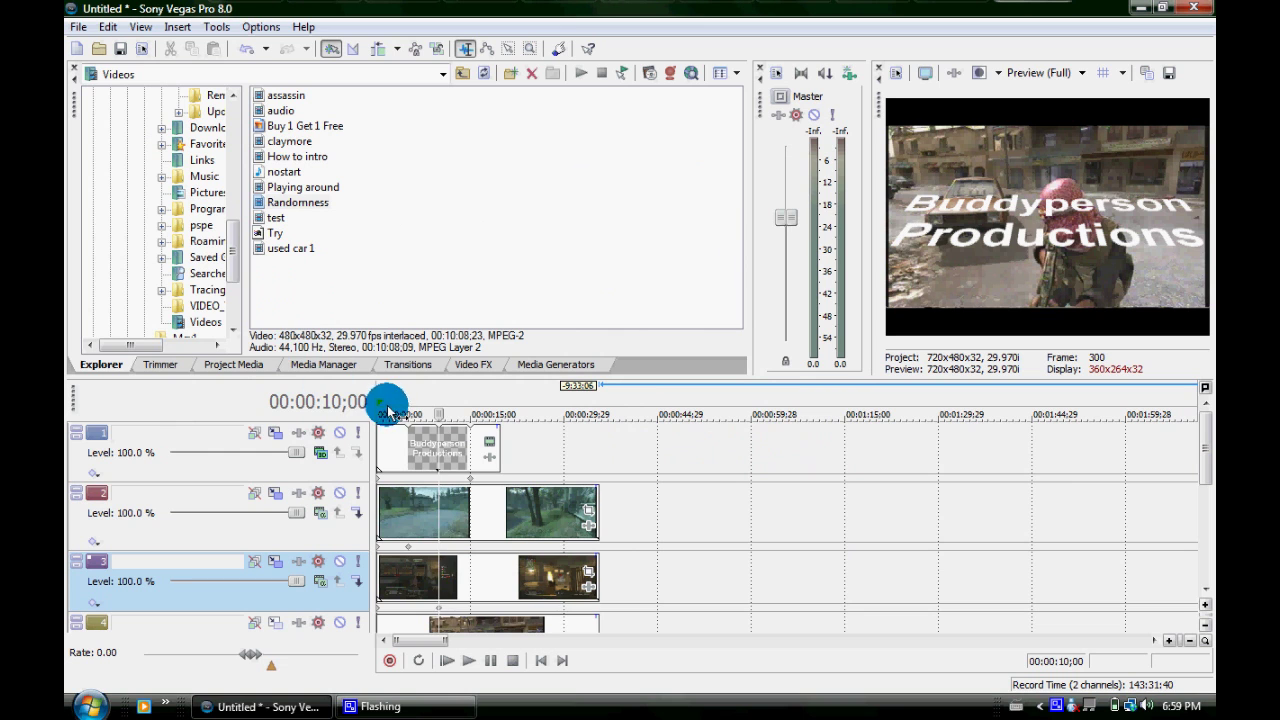
click(383, 393)
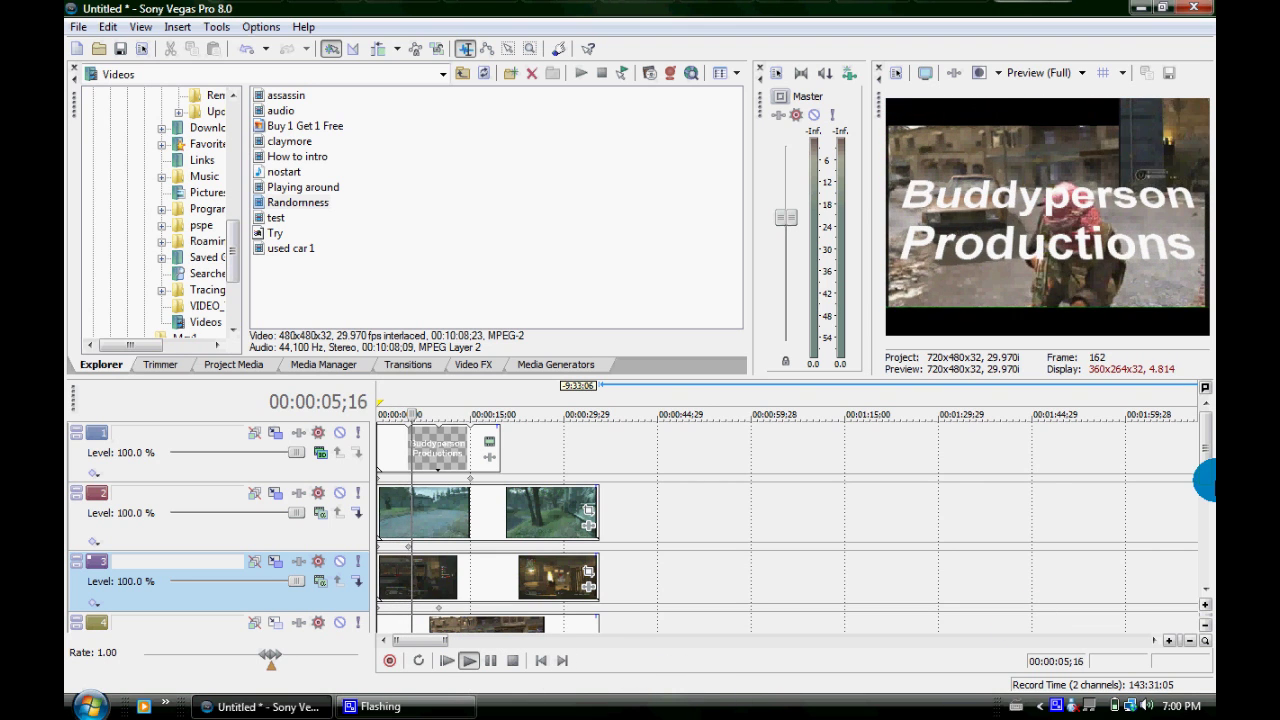
mouse_move(1208, 475)
mouse_down()
mouse_move(1205, 523)
mouse_move(1189, 535)
mouse_up()
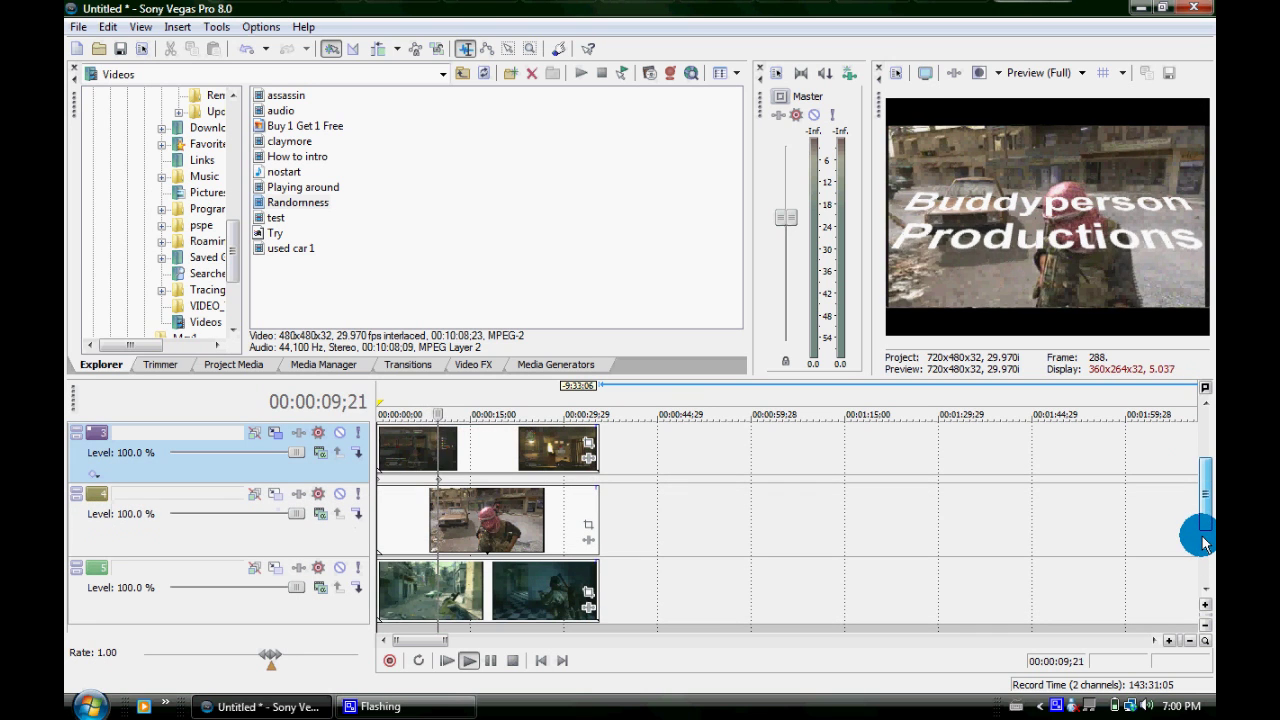
click(490, 660)
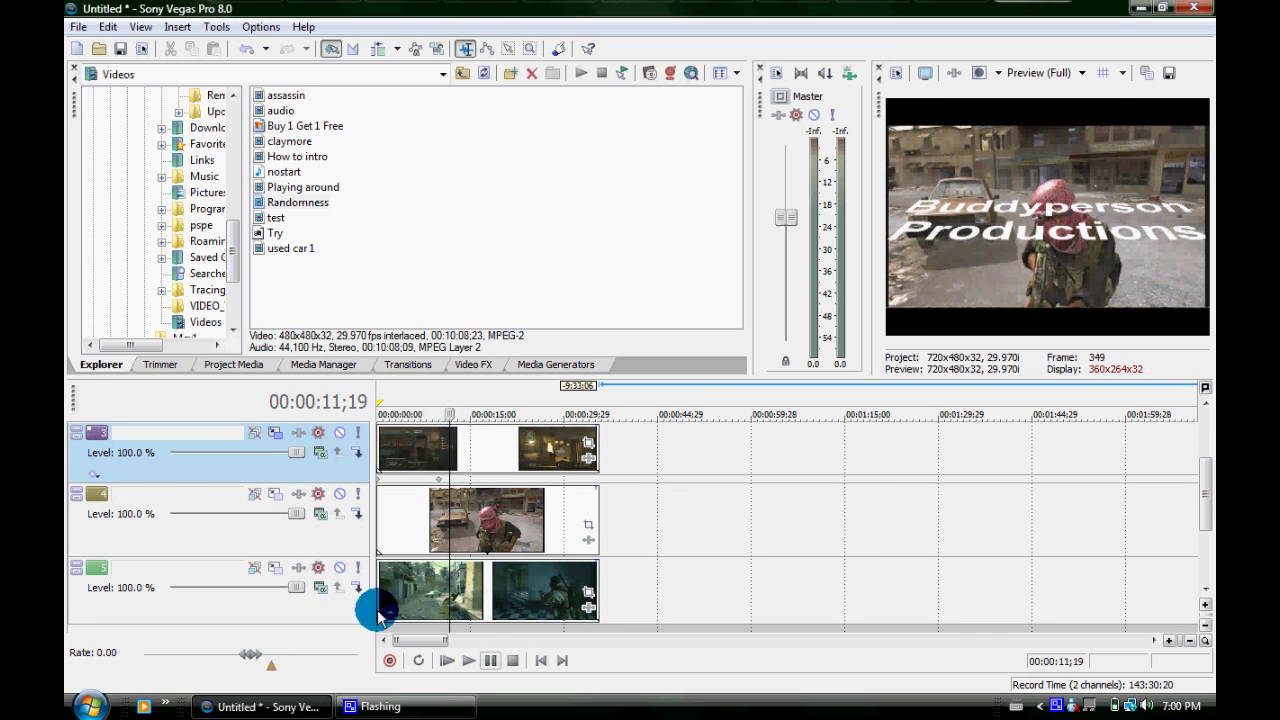
Step: Shrink Track 4's frame, then rotate it and drop it below the canvas at 15;00
click(276, 493)
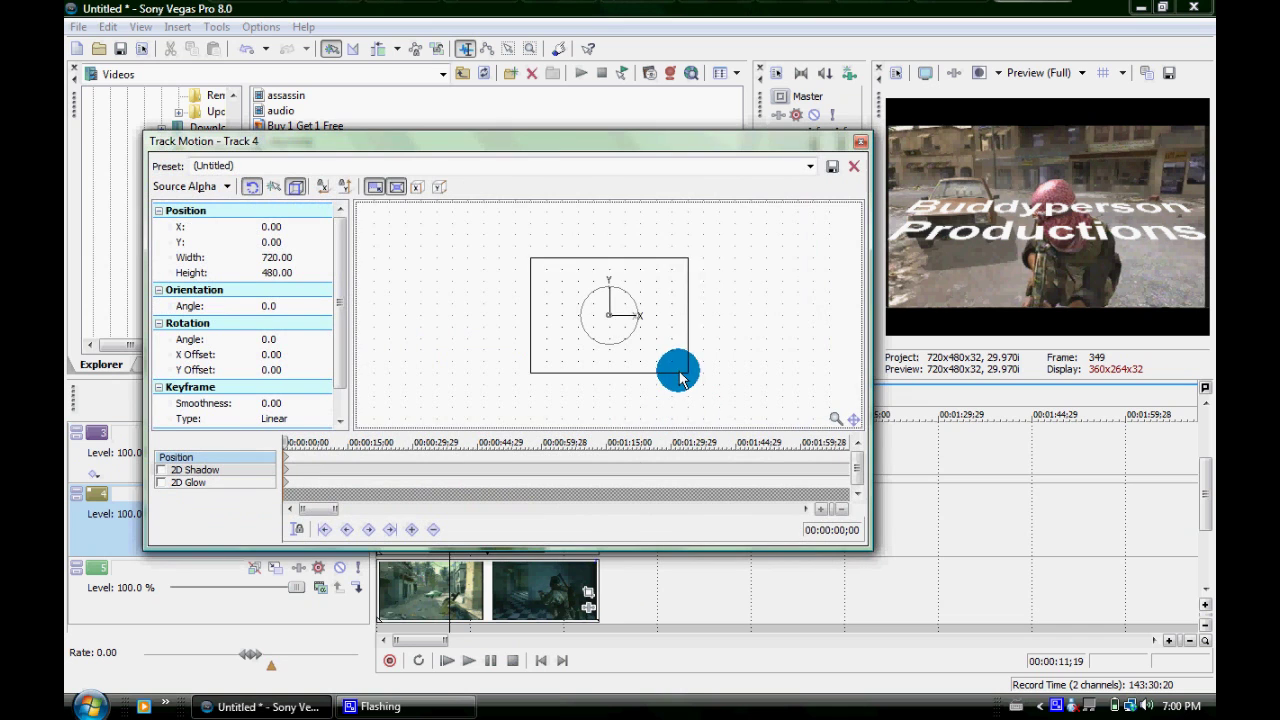
drag(687, 375, 652, 352)
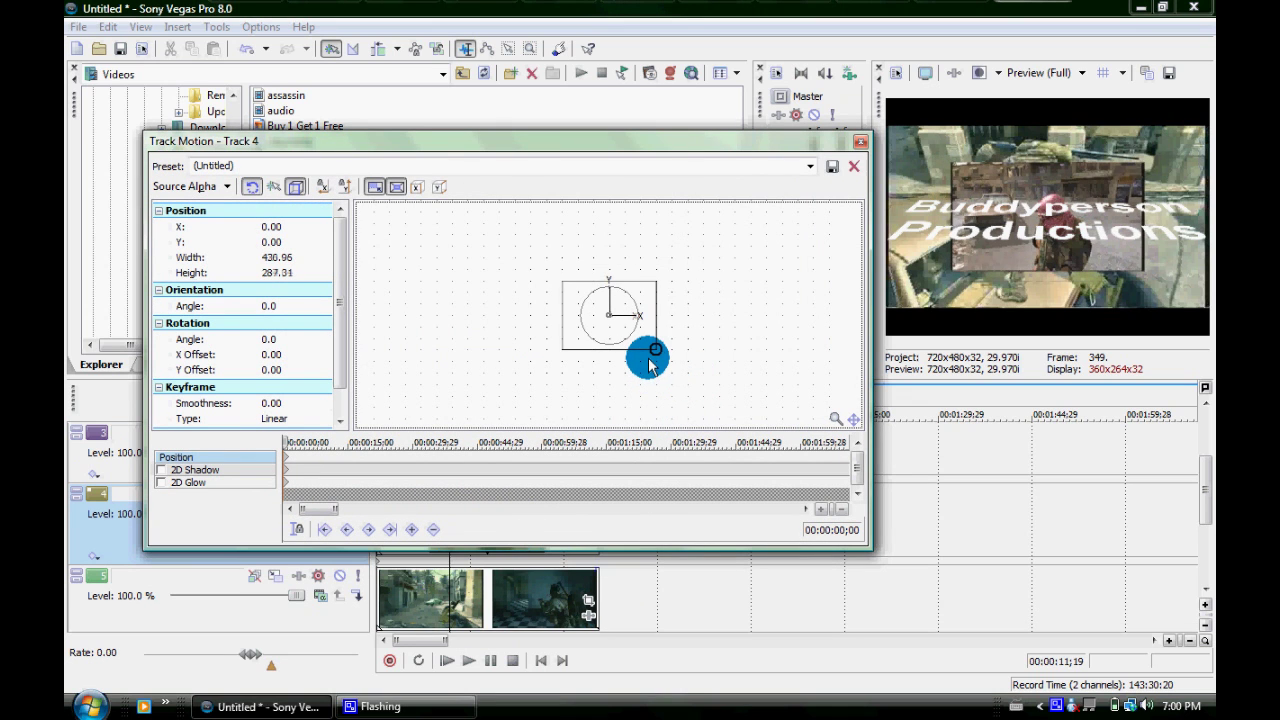
click(843, 533)
text(15)
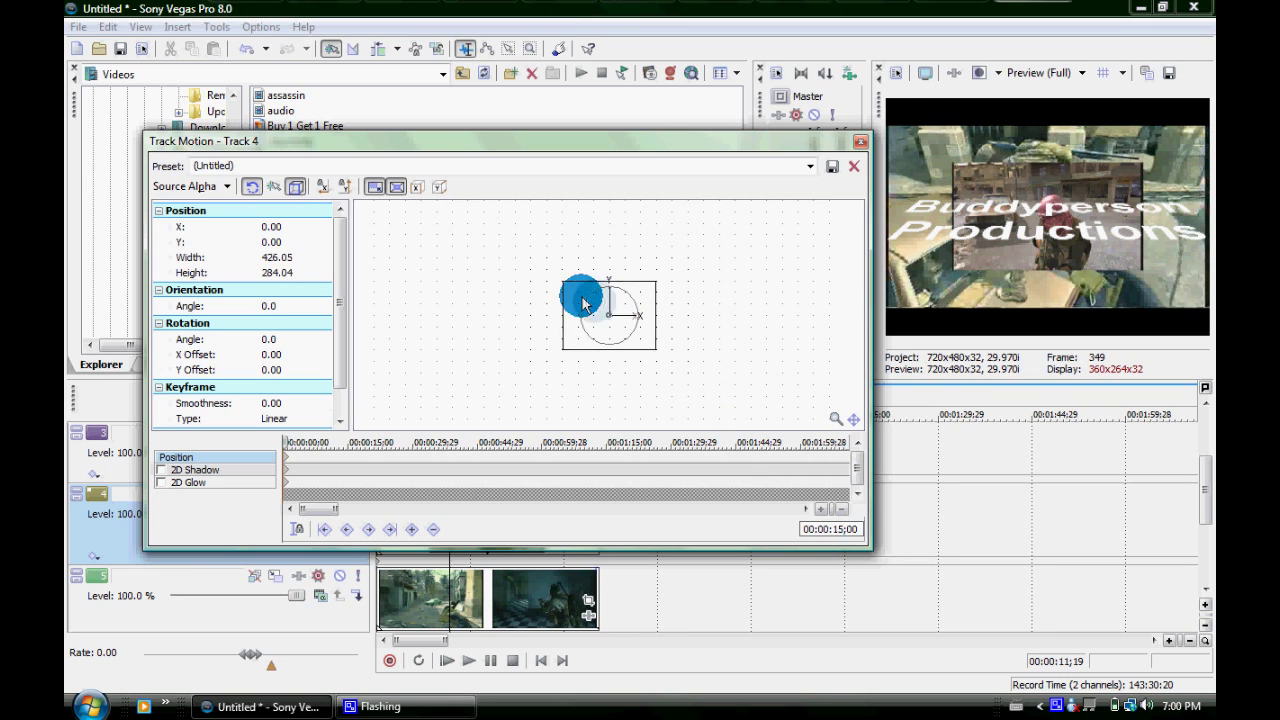
mouse_move(586, 303)
mouse_down()
mouse_move(594, 366)
mouse_move(582, 300)
mouse_up()
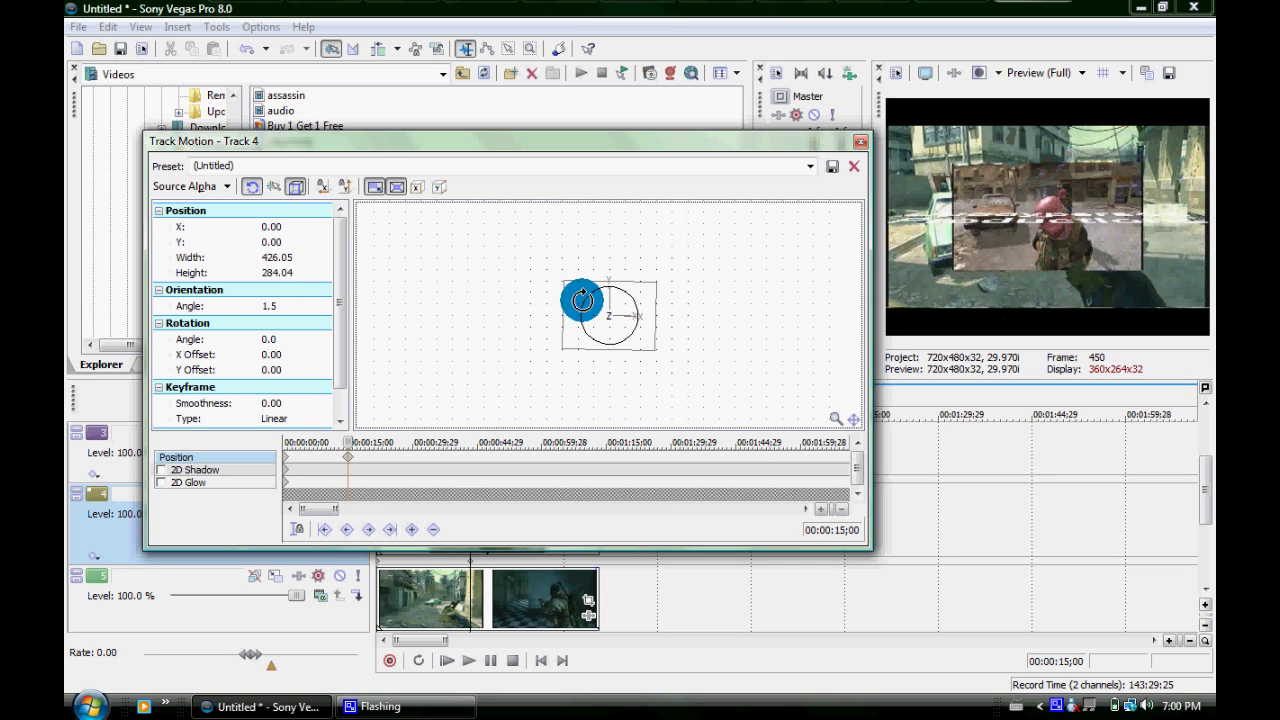
mouse_move(582, 300)
mouse_down()
mouse_move(606, 342)
mouse_move(605, 430)
mouse_up()
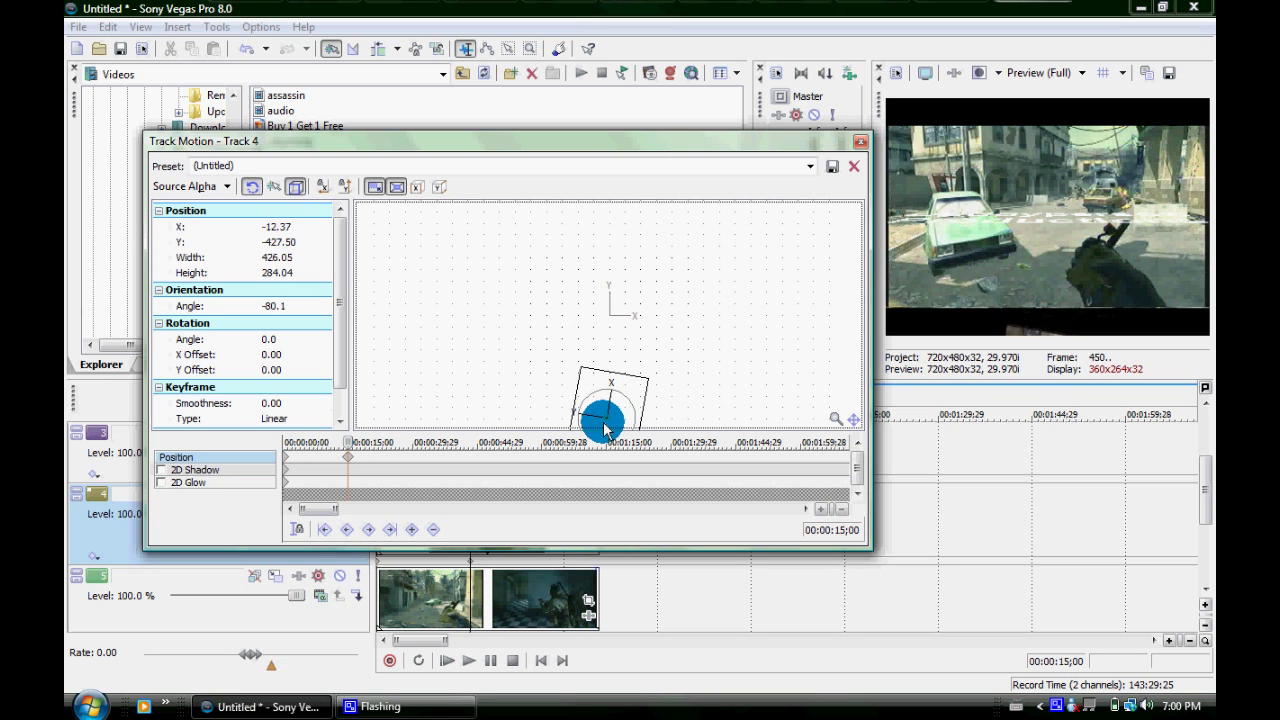
click(860, 146)
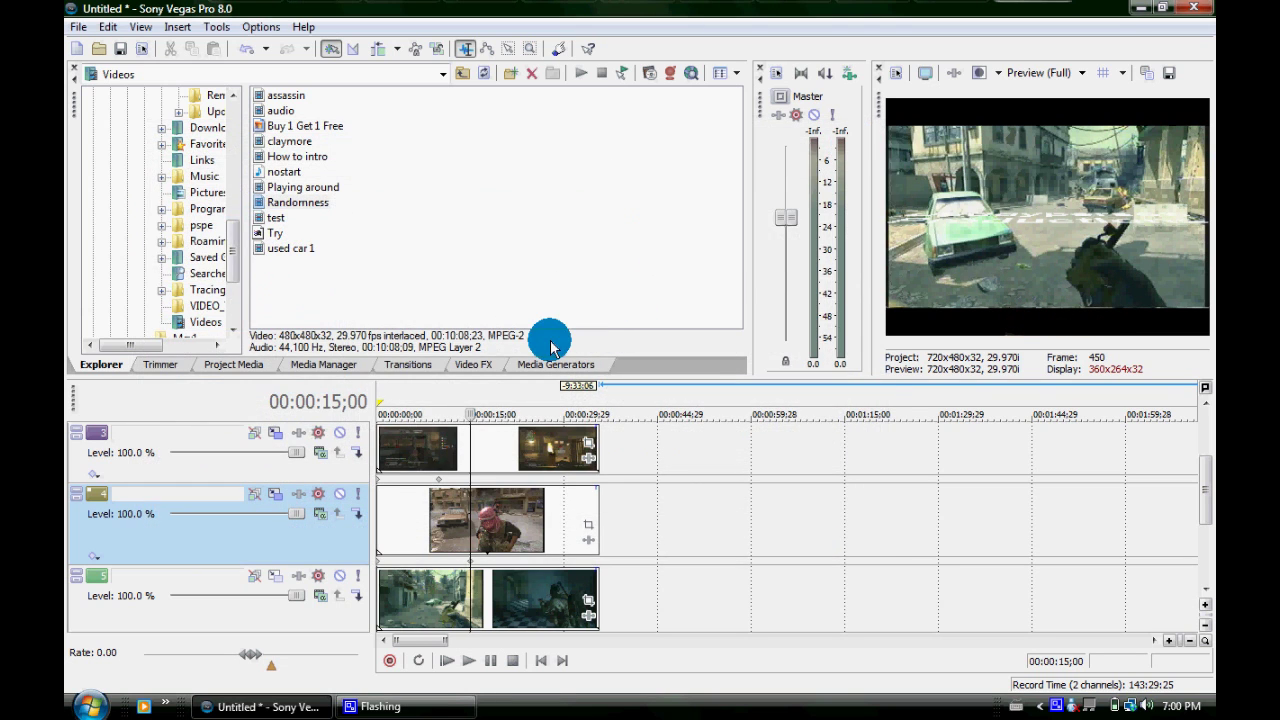
Step: Preview Track 4's clip spinning away from the start, pausing near sixteen seconds
click(383, 398)
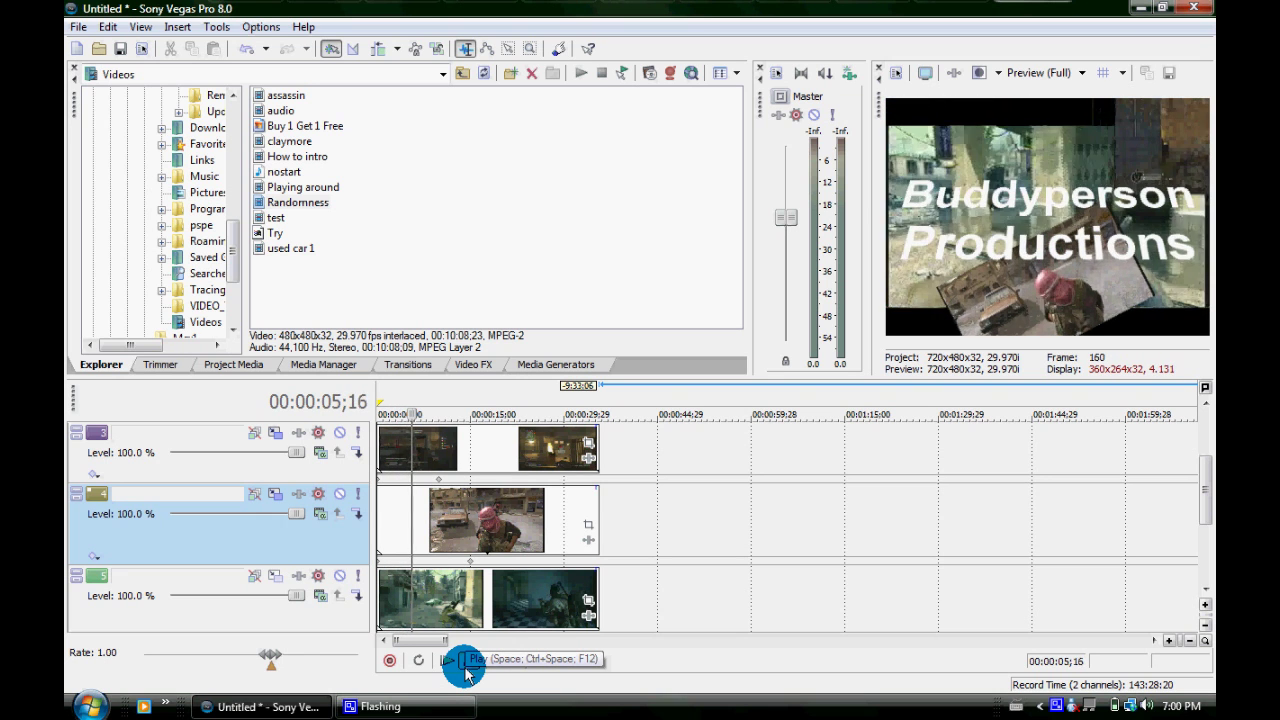
click(490, 660)
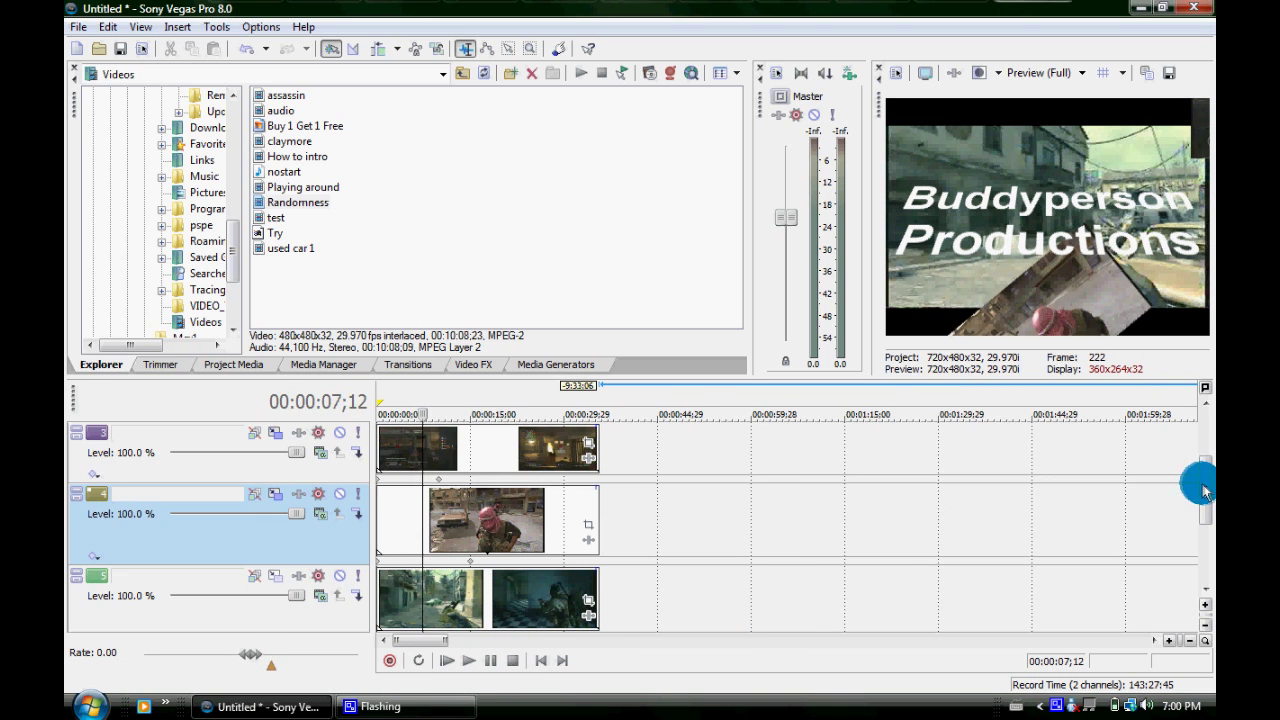
click(468, 662)
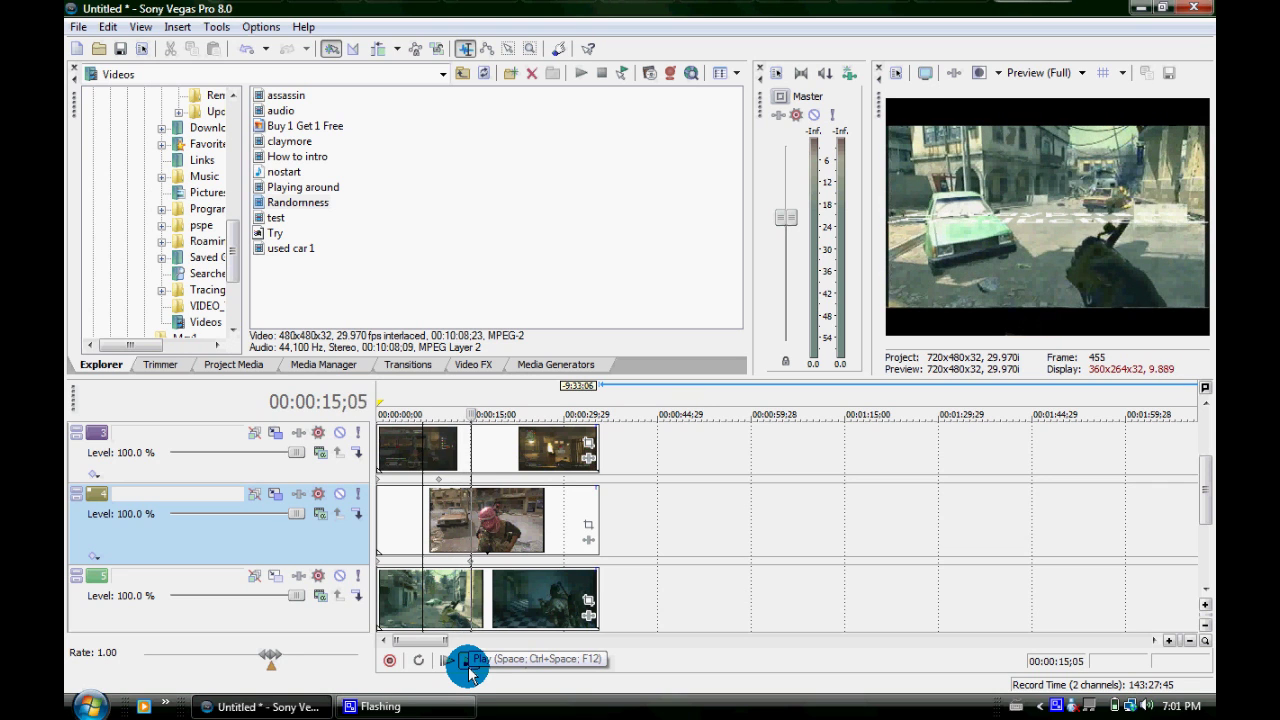
click(486, 664)
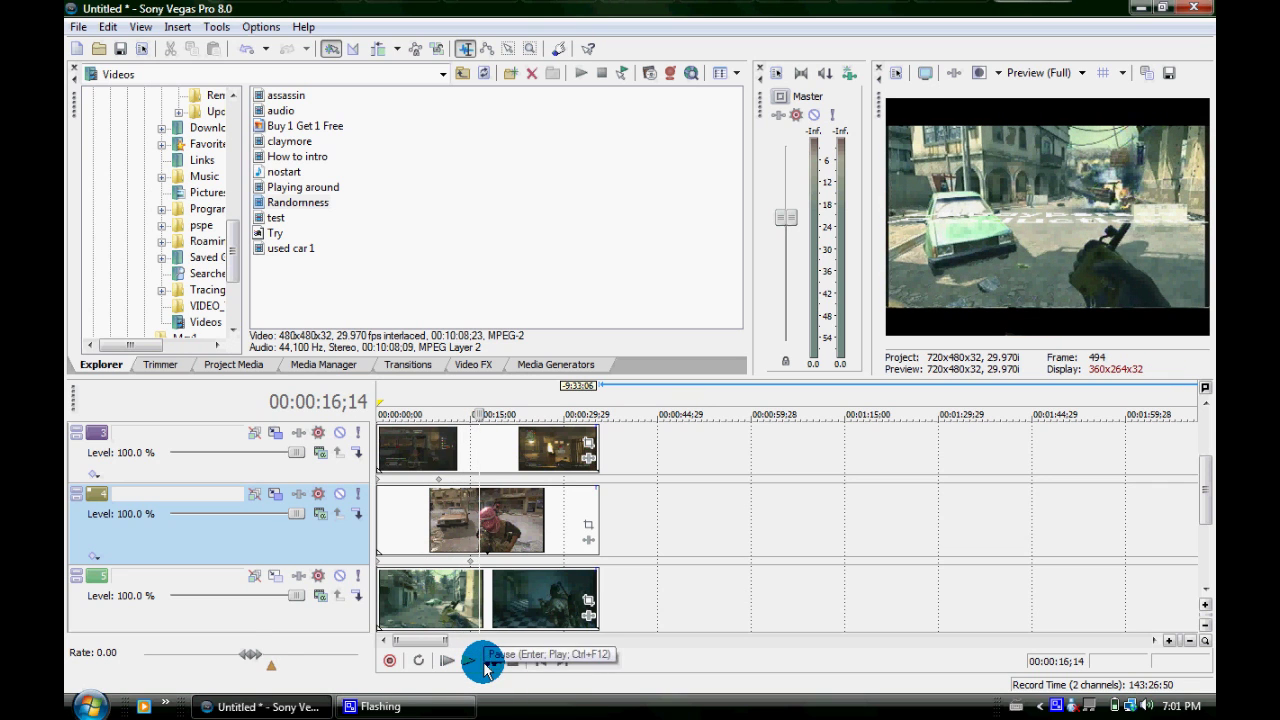
drag(1205, 525, 1207, 553)
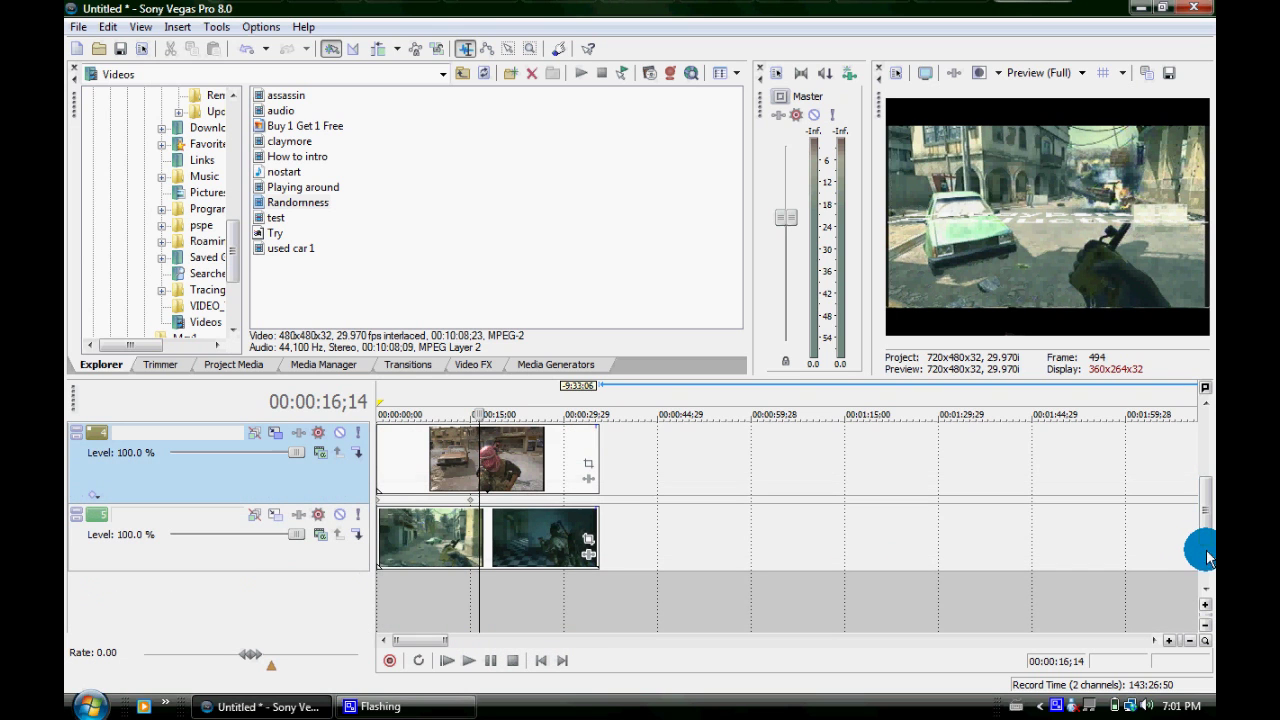
click(275, 514)
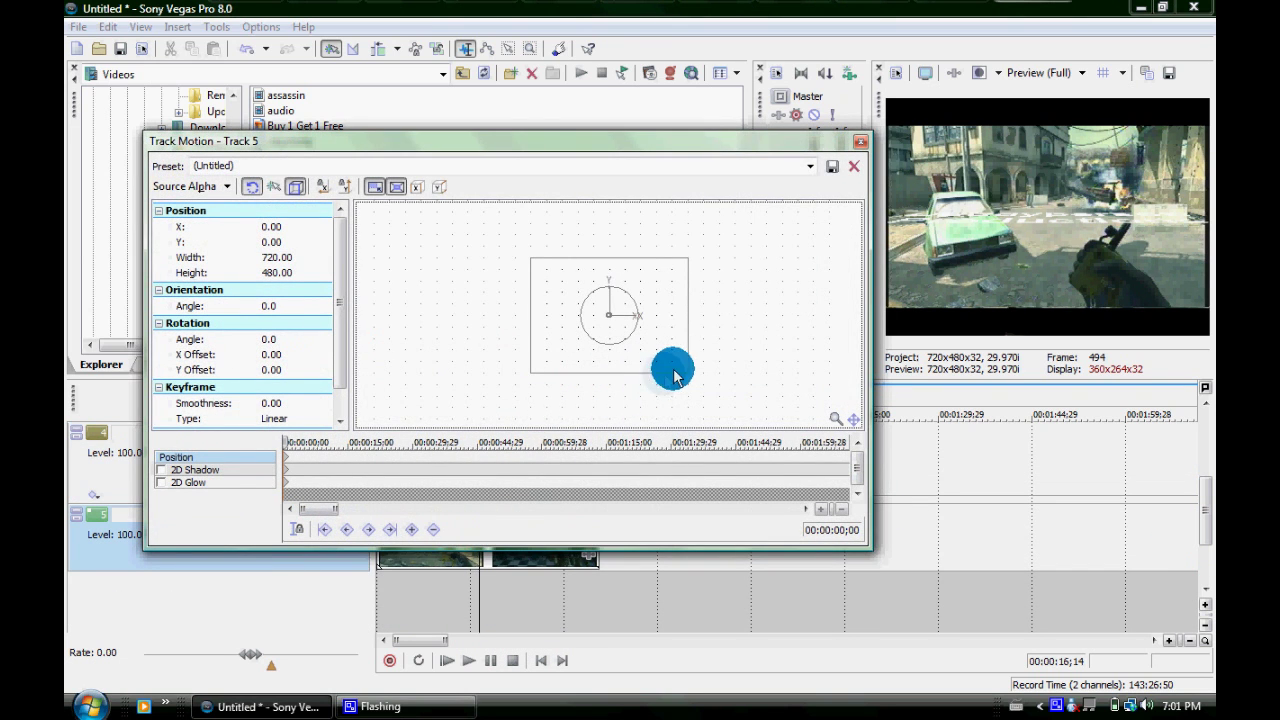
Step: Shrink track 5's frame and slide it off the right edge at 00:00:20;00
drag(688, 373, 664, 362)
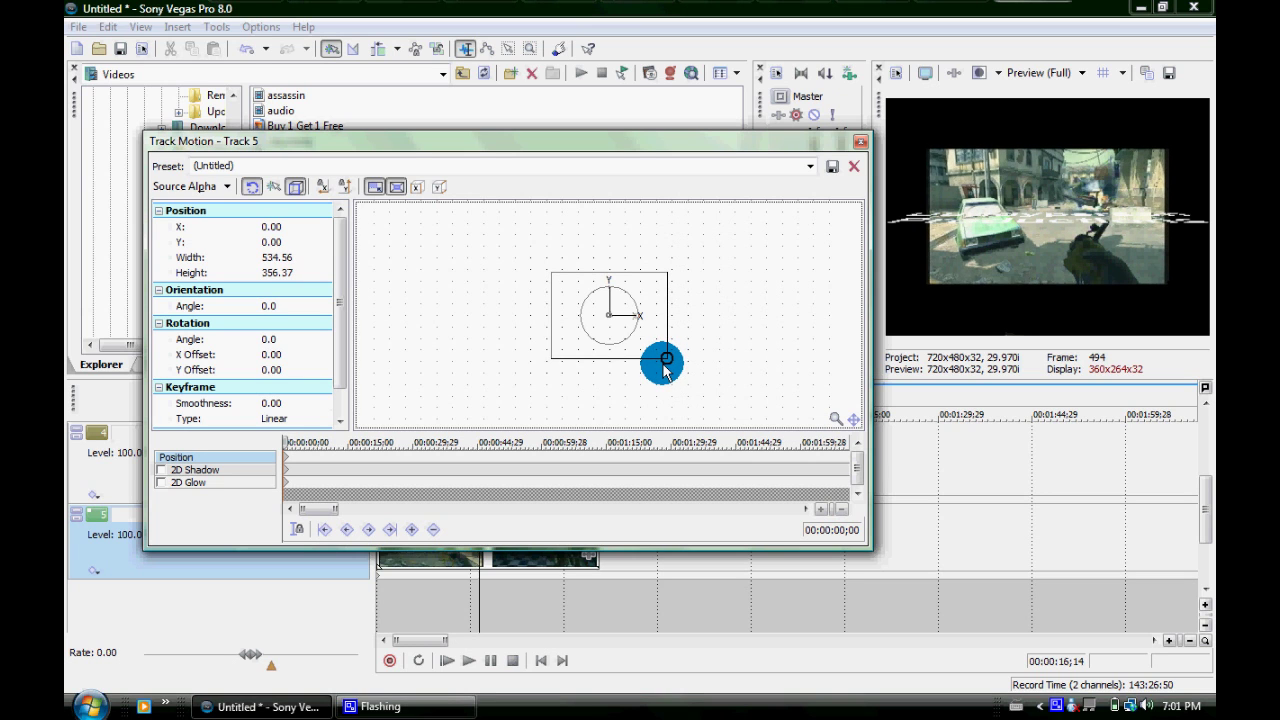
drag(664, 360, 659, 355)
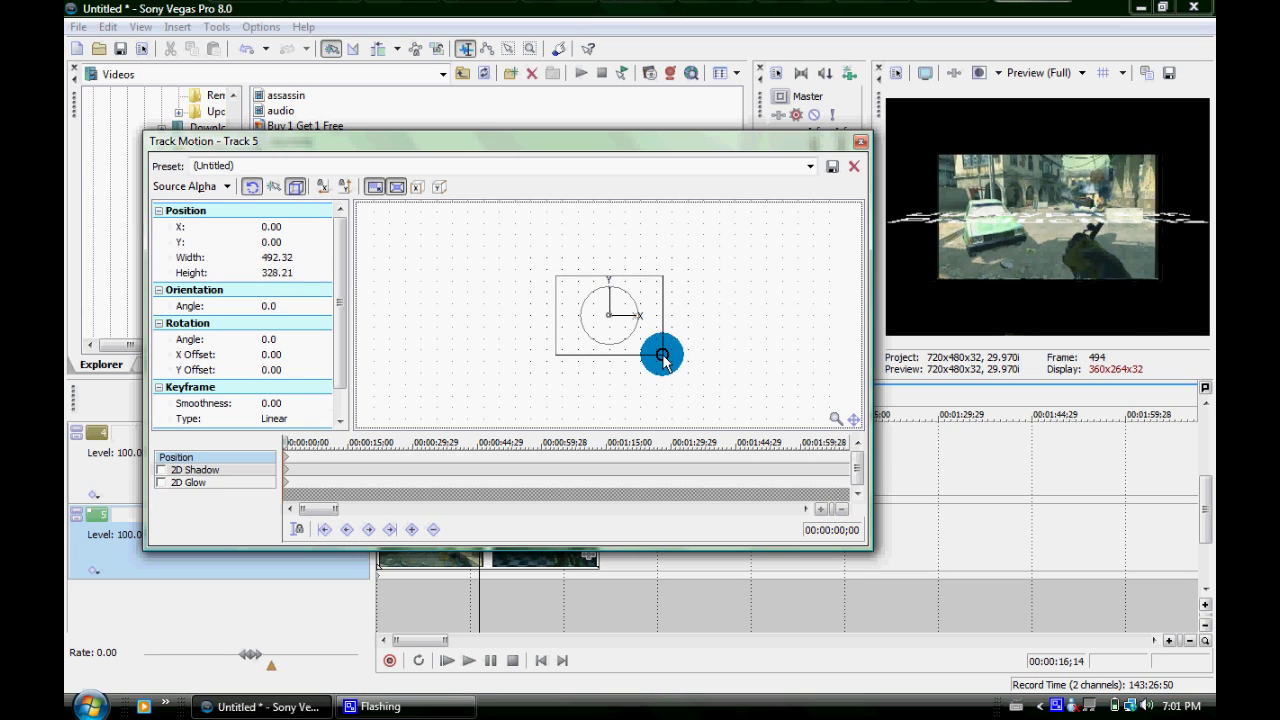
click(840, 533)
text(2)
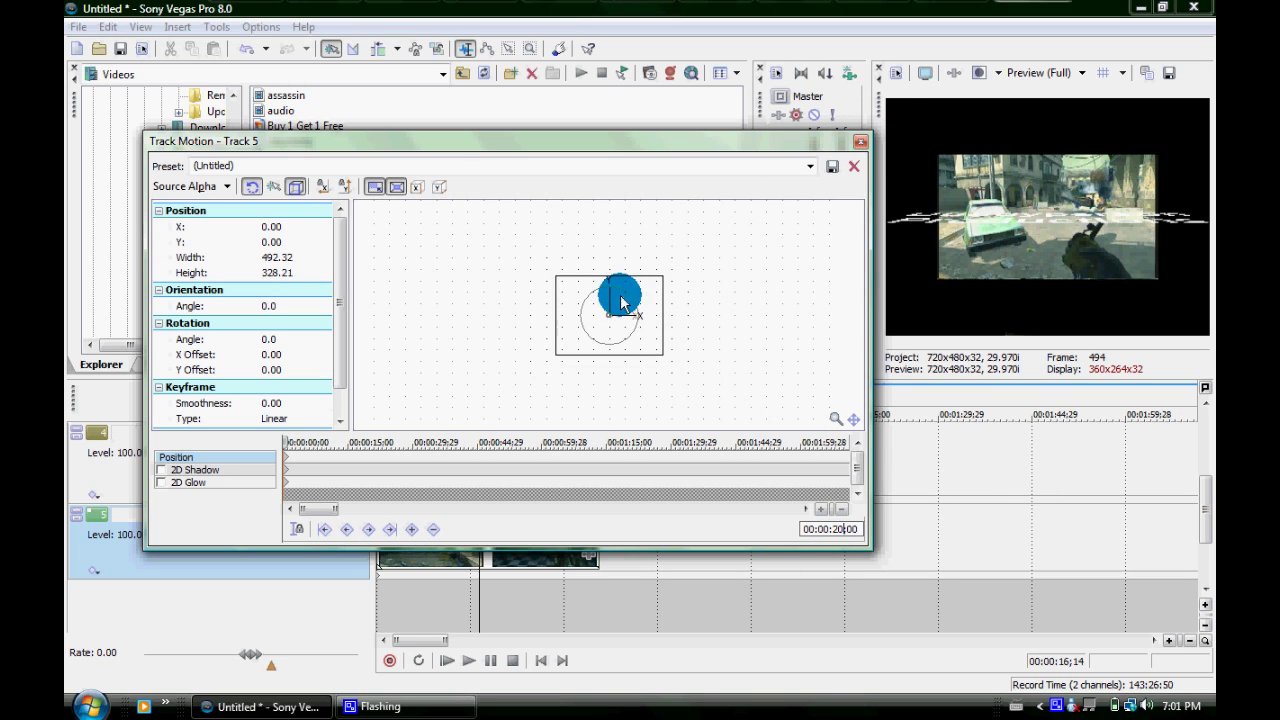
mouse_move(625, 302)
mouse_down()
mouse_move(709, 263)
mouse_move(784, 253)
mouse_up()
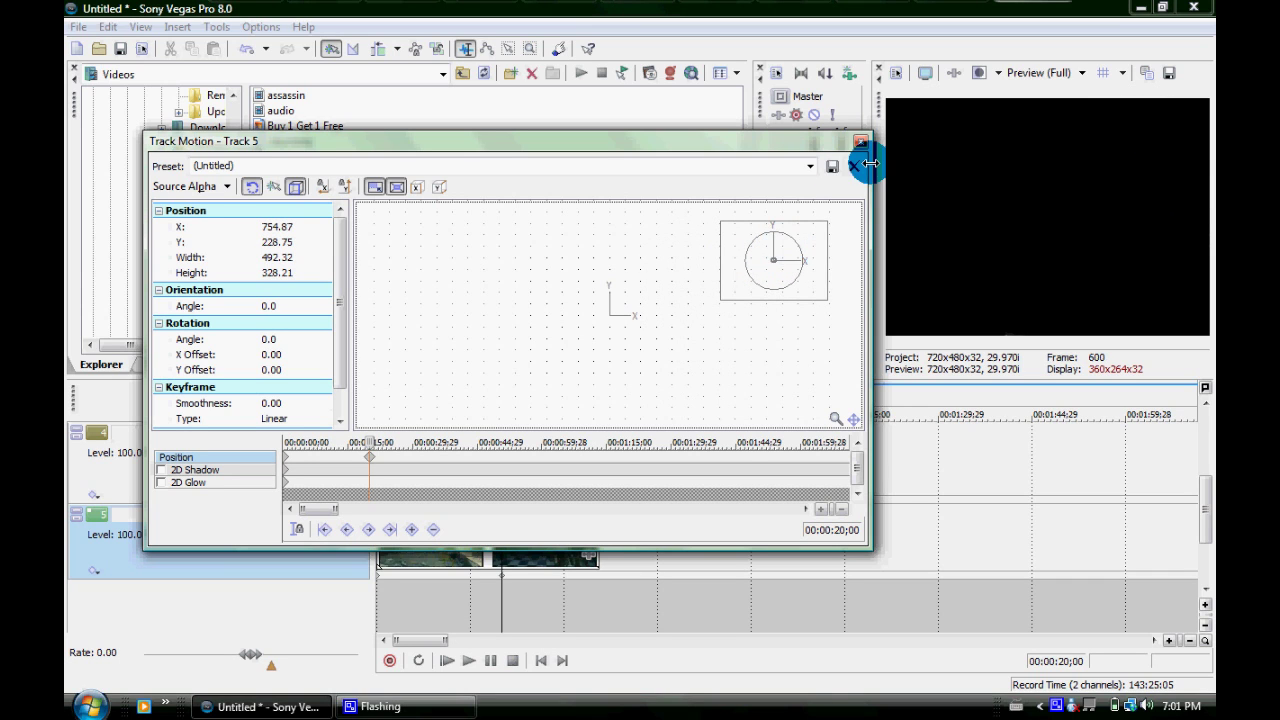
click(859, 144)
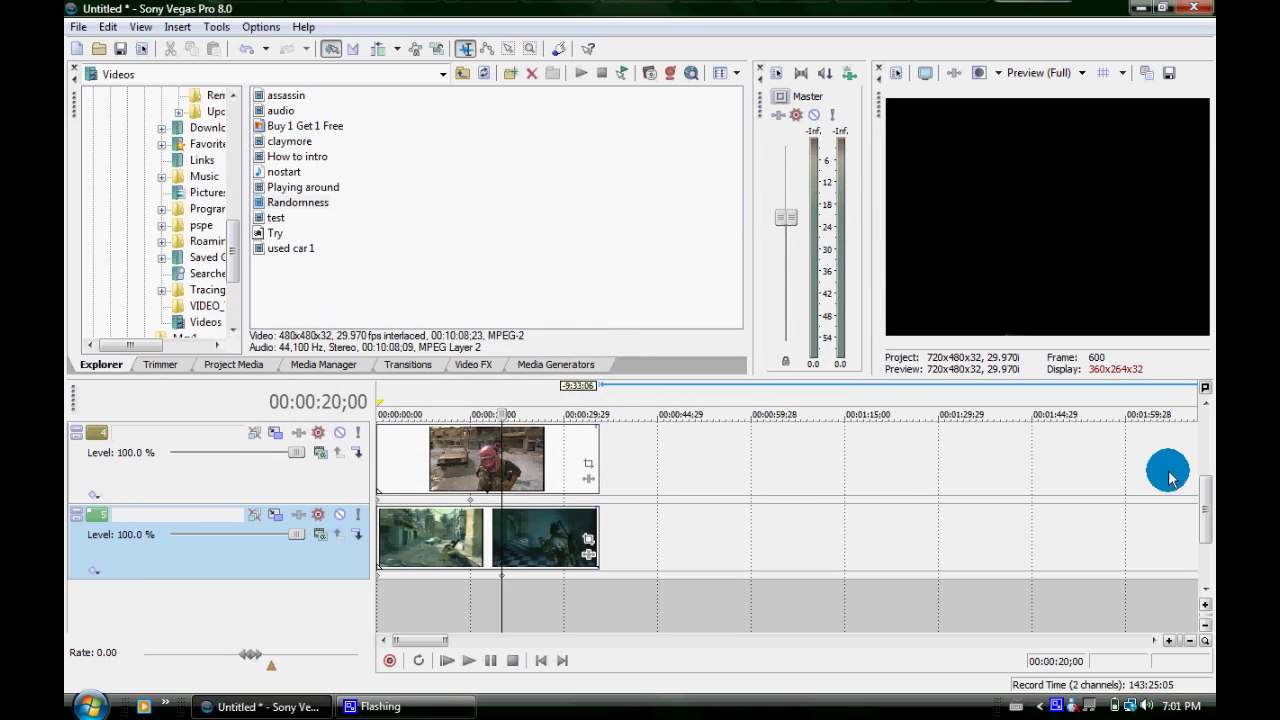
Step: Preview the title over the sliding clips from the start, pausing around twelve seconds
drag(1204, 510, 1204, 414)
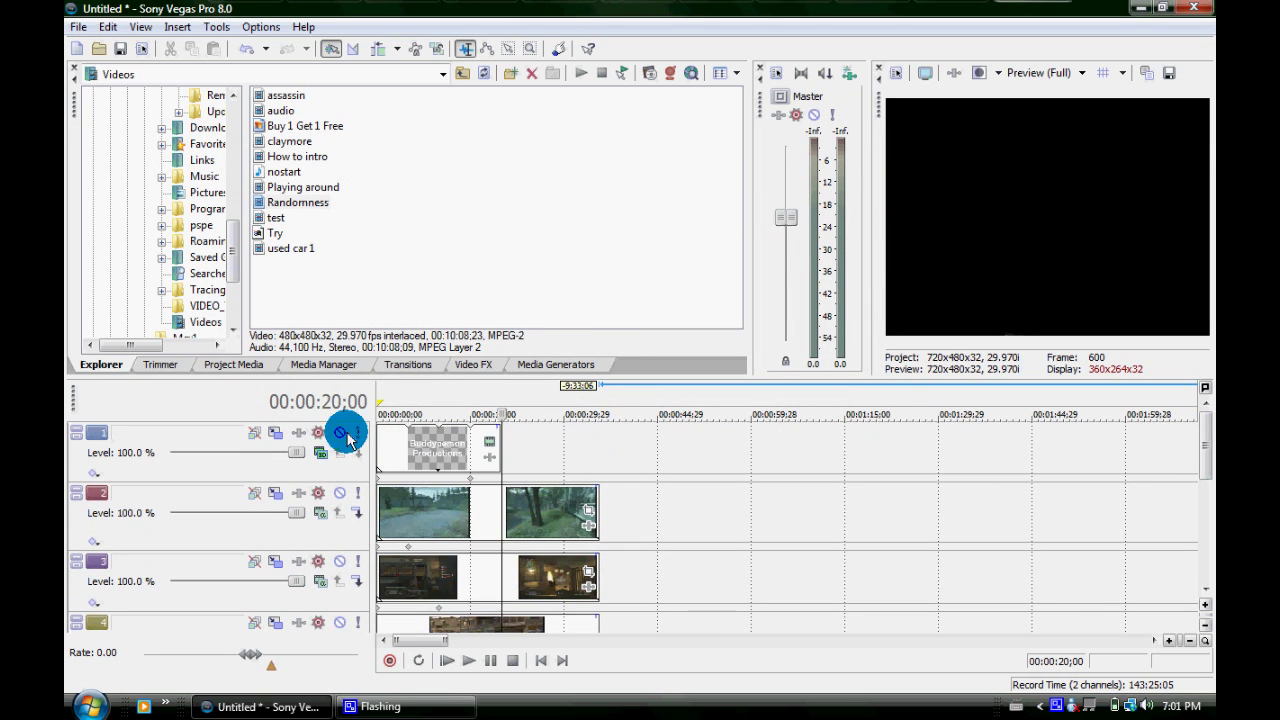
click(380, 400)
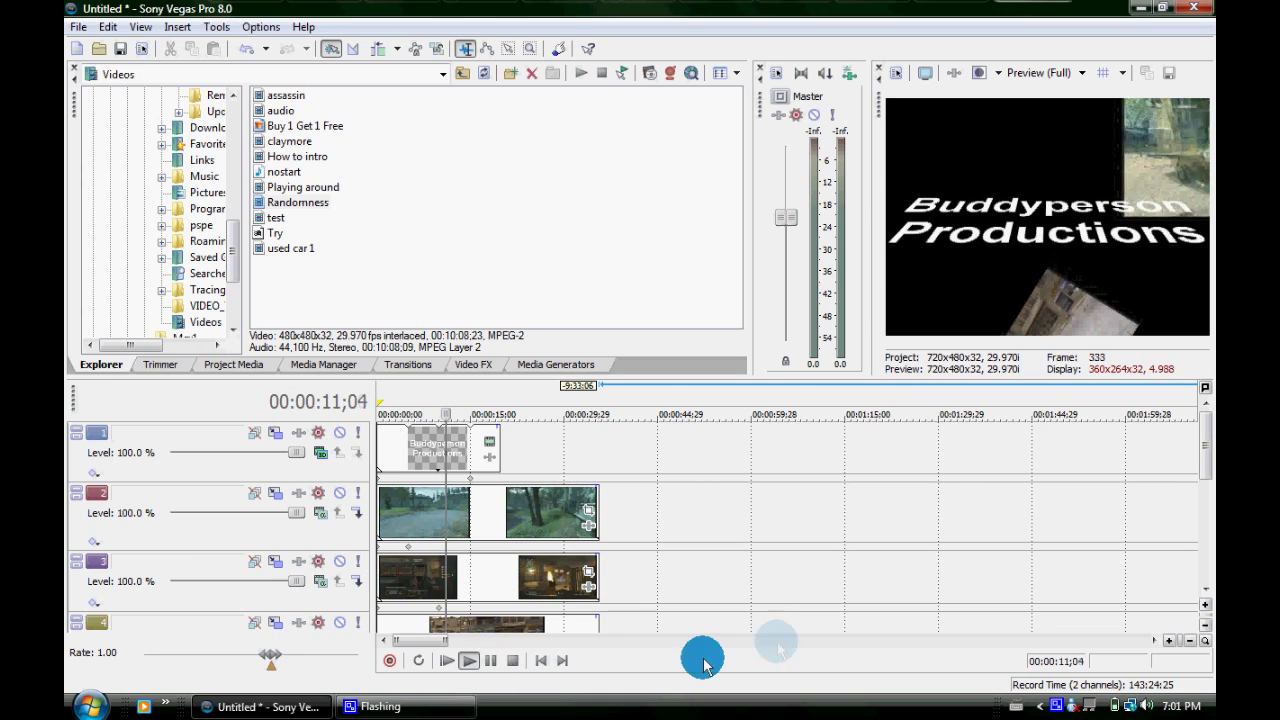
click(489, 661)
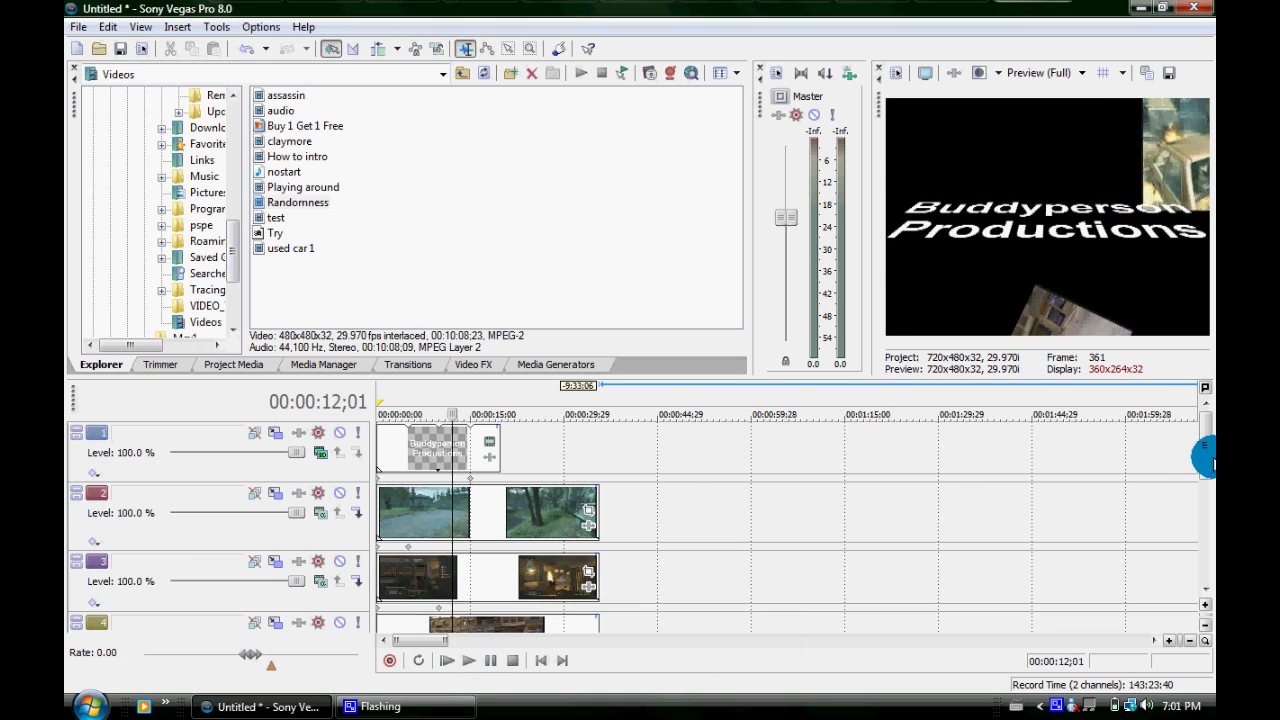
drag(1210, 466, 1208, 505)
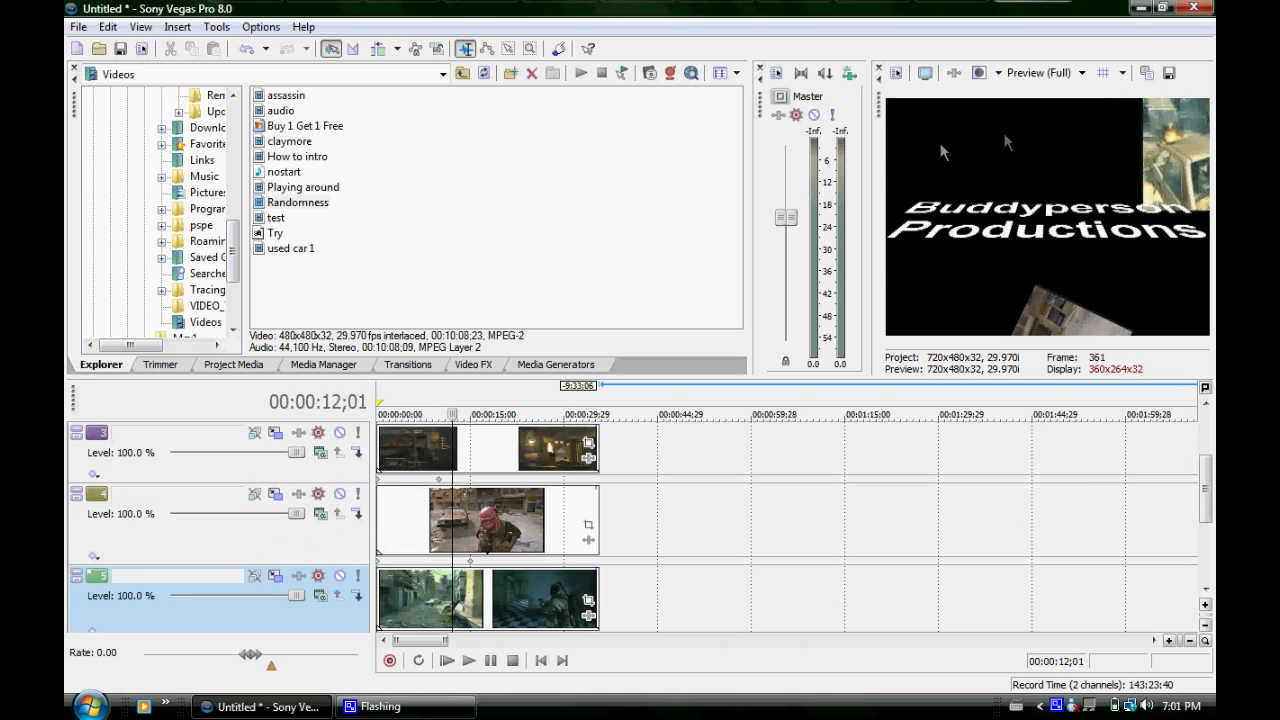
drag(1203, 497, 1208, 527)
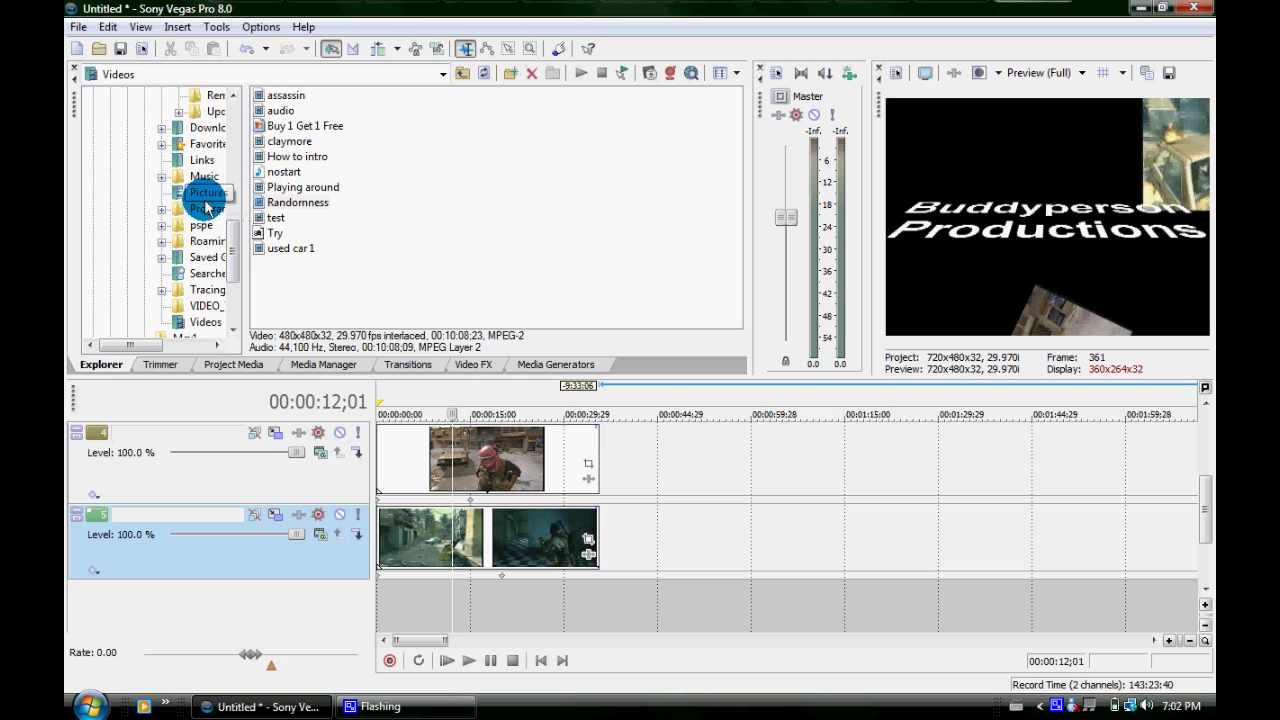
Step: Add 75438729-Full from Downloads on a new bottom track, extended to track 5's end
click(207, 196)
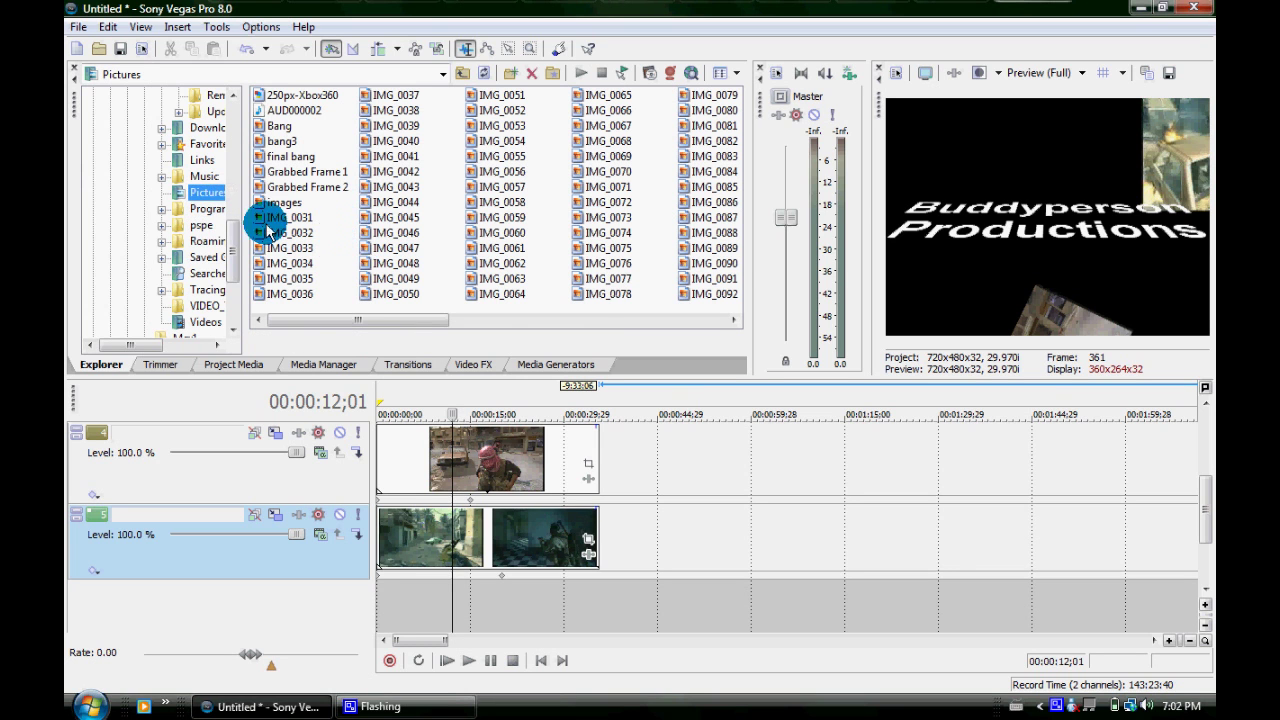
drag(233, 265, 237, 232)
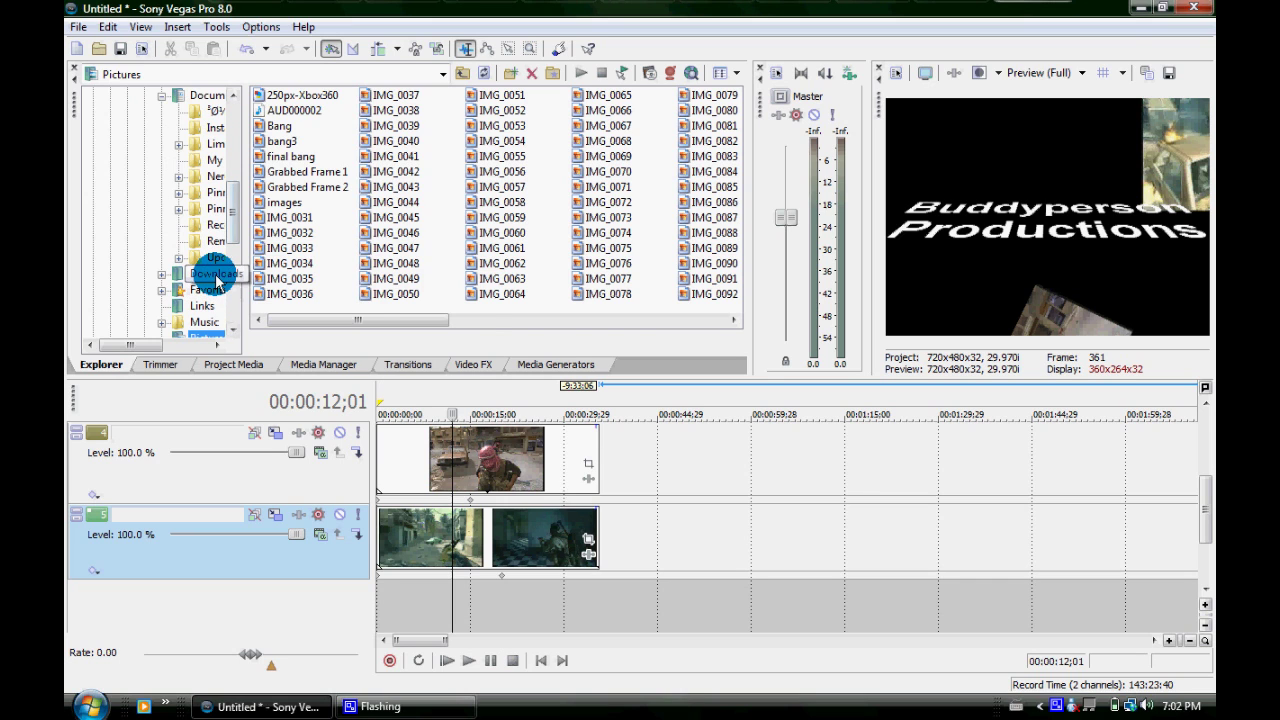
click(216, 275)
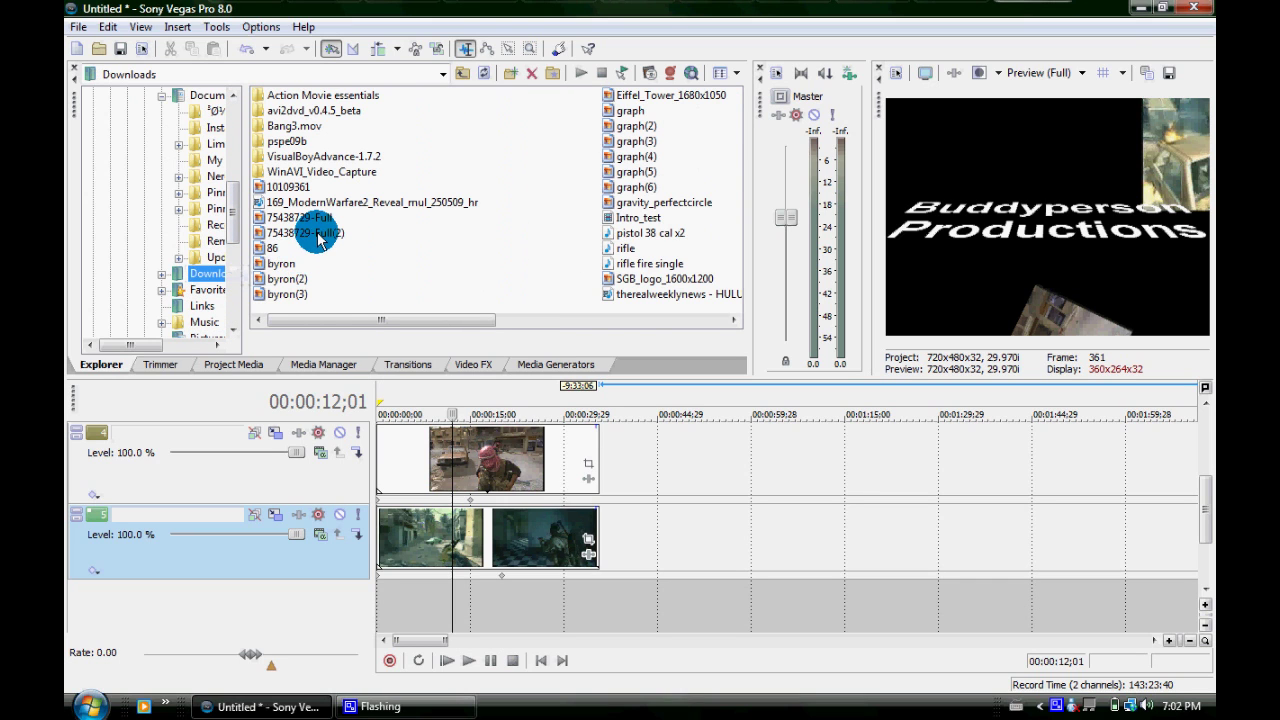
mouse_move(323, 219)
mouse_down()
mouse_move(325, 400)
mouse_move(381, 601)
mouse_up()
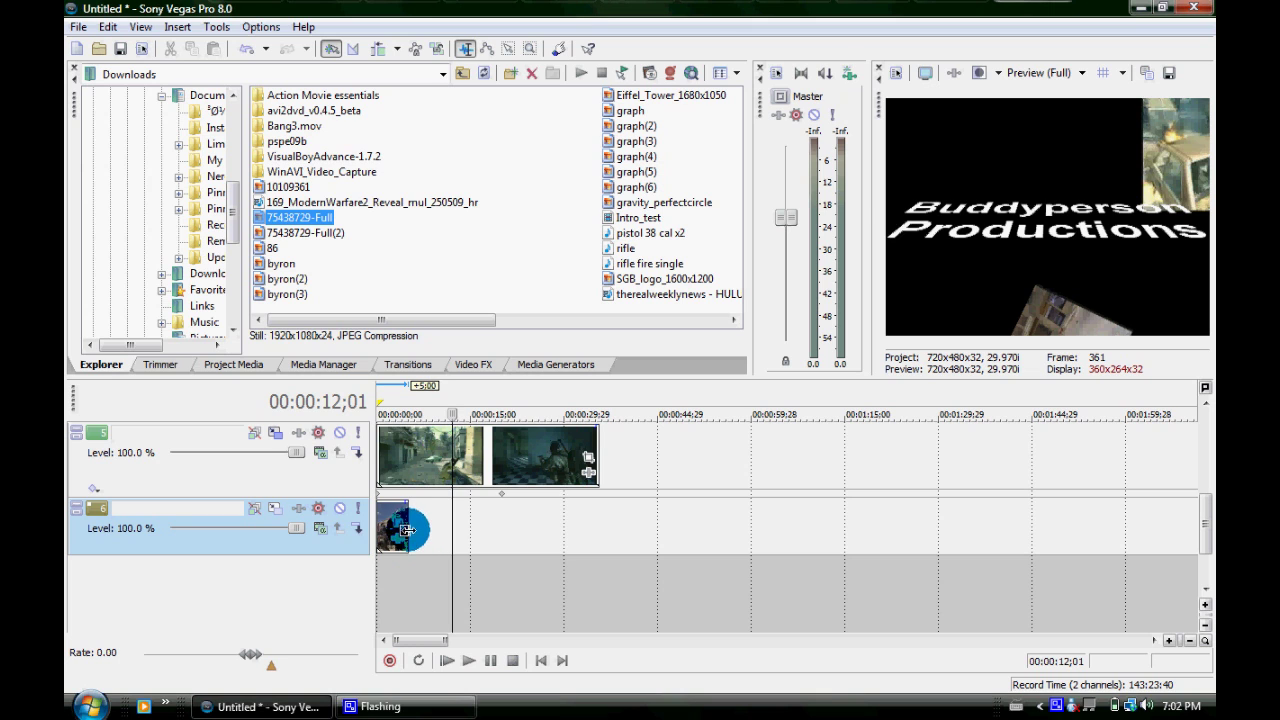
drag(408, 527, 614, 518)
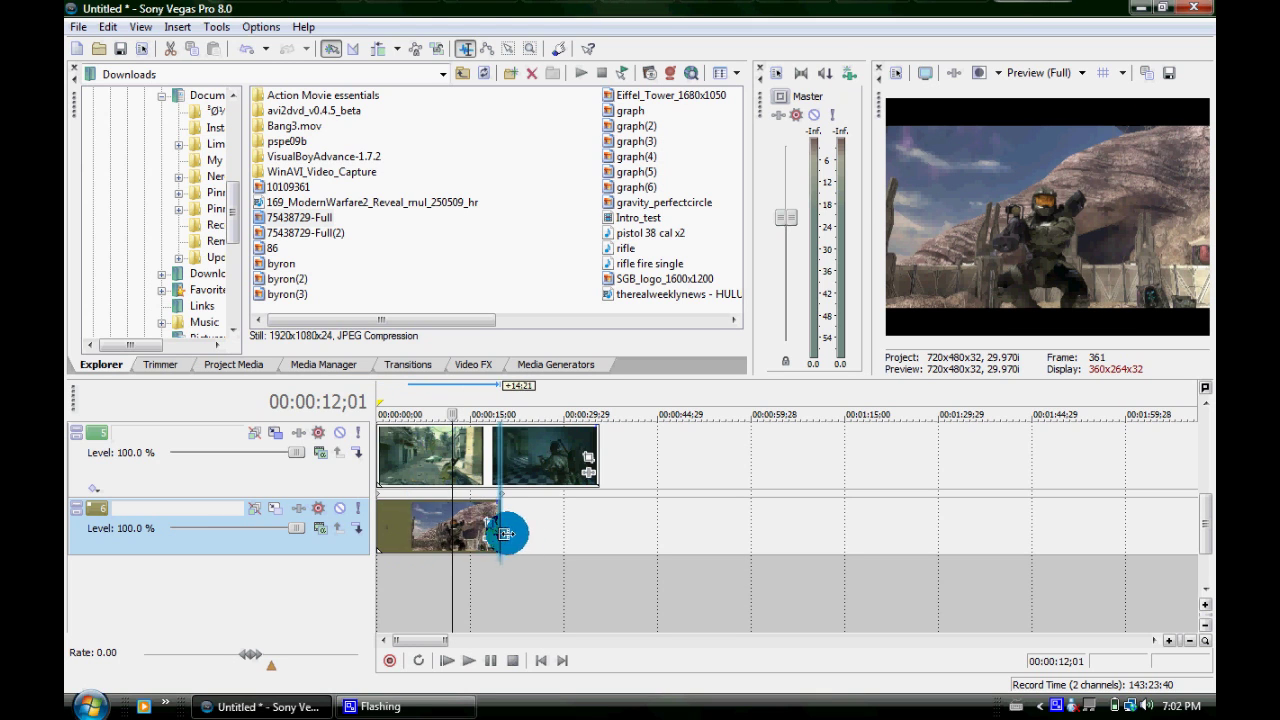
drag(614, 518, 604, 521)
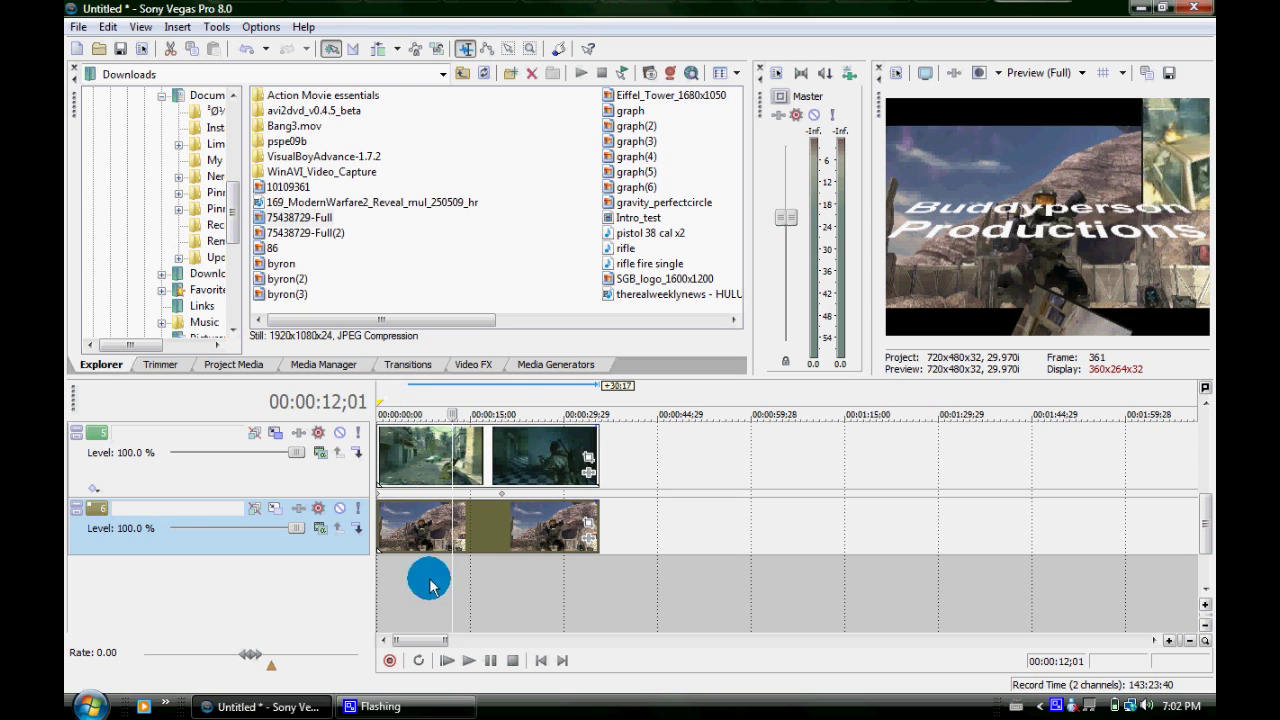
Step: Replay the intro from 0 to about 11 seconds, checking the title over the Master Chief picture
click(381, 393)
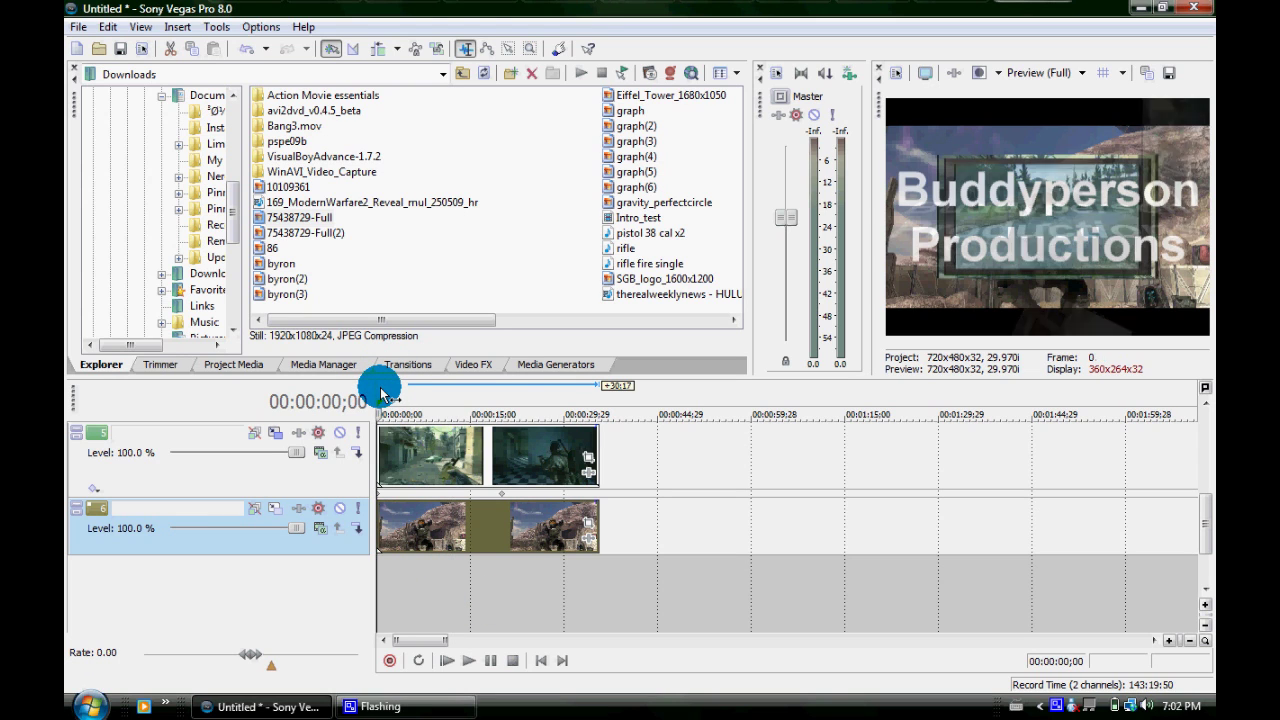
click(465, 662)
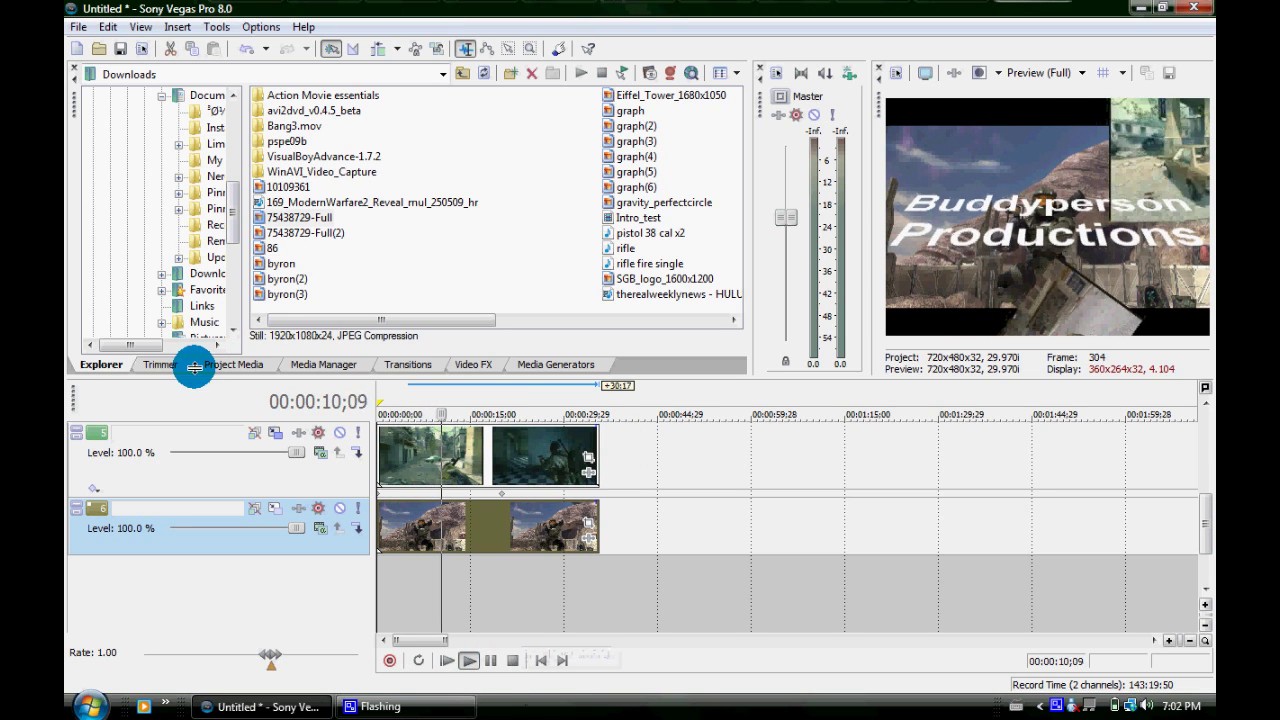
click(491, 661)
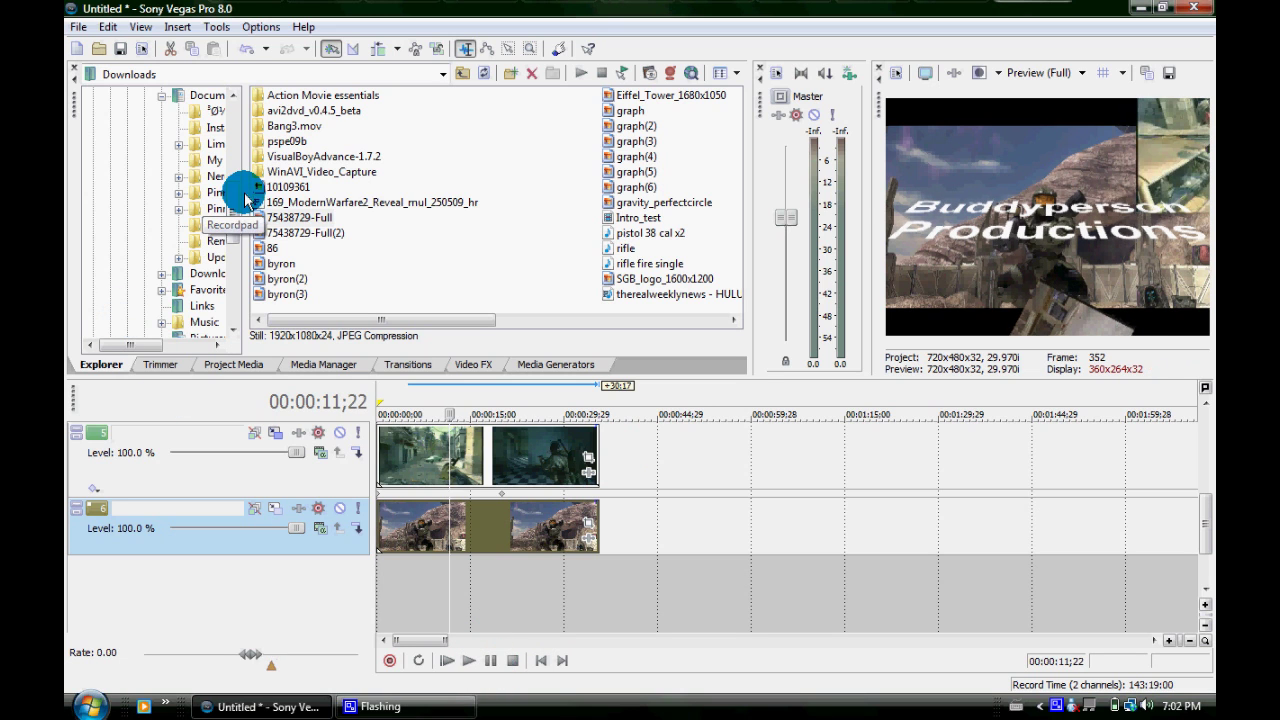
mouse_move(231, 195)
mouse_down()
mouse_move(243, 213)
mouse_move(207, 232)
mouse_up()
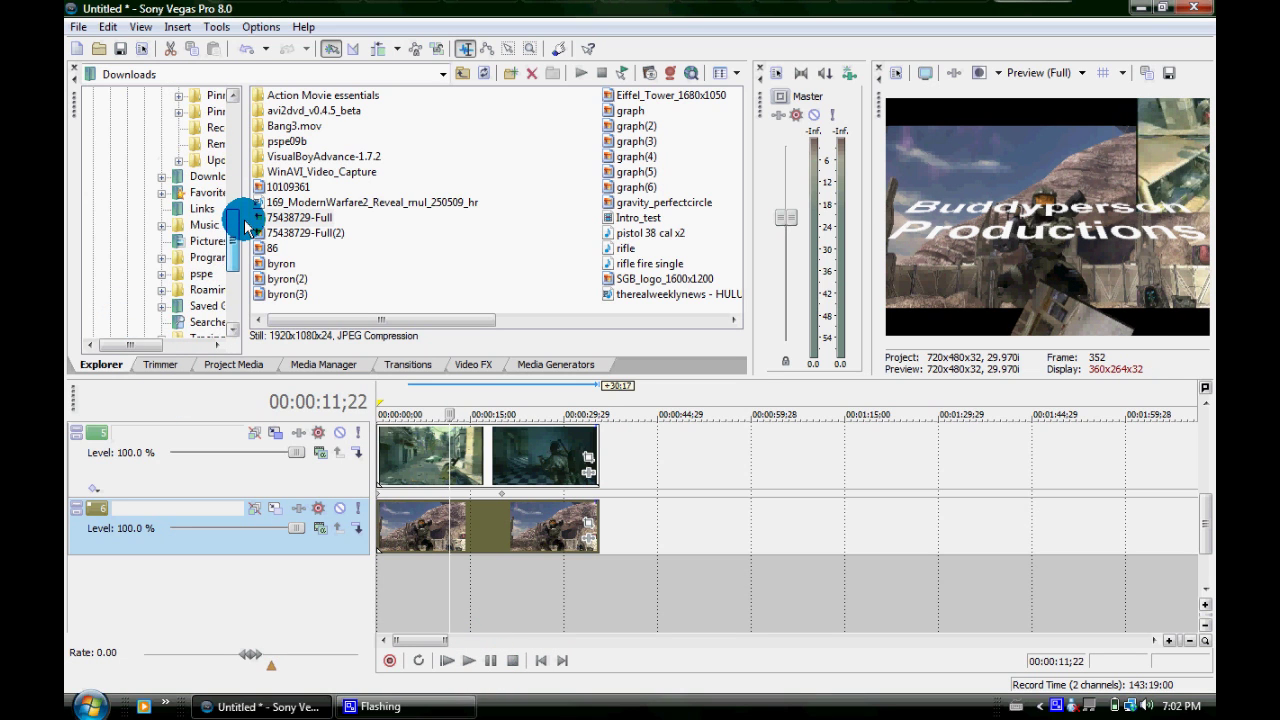
Step: Add the 3 Days Grace song from Music as an audio track and select its part before 00:00:35;17
click(206, 209)
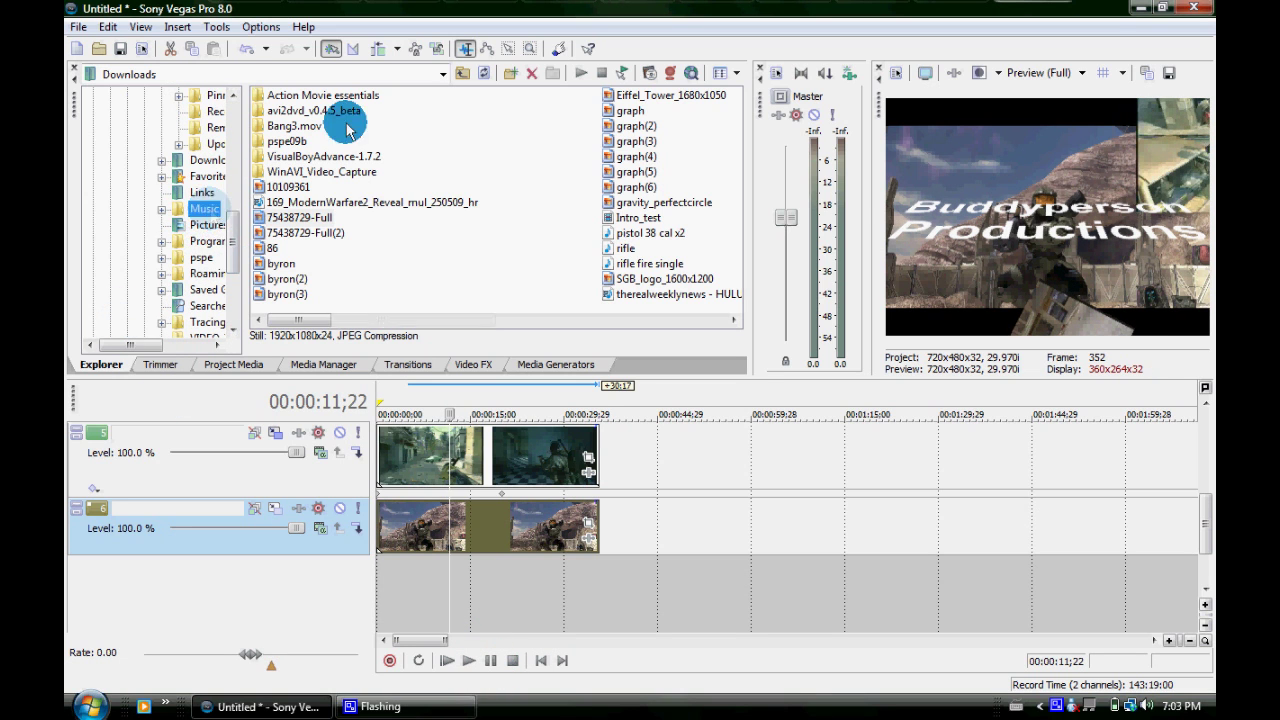
mouse_move(330, 117)
mouse_down()
mouse_move(414, 349)
mouse_move(409, 590)
mouse_move(386, 575)
mouse_up()
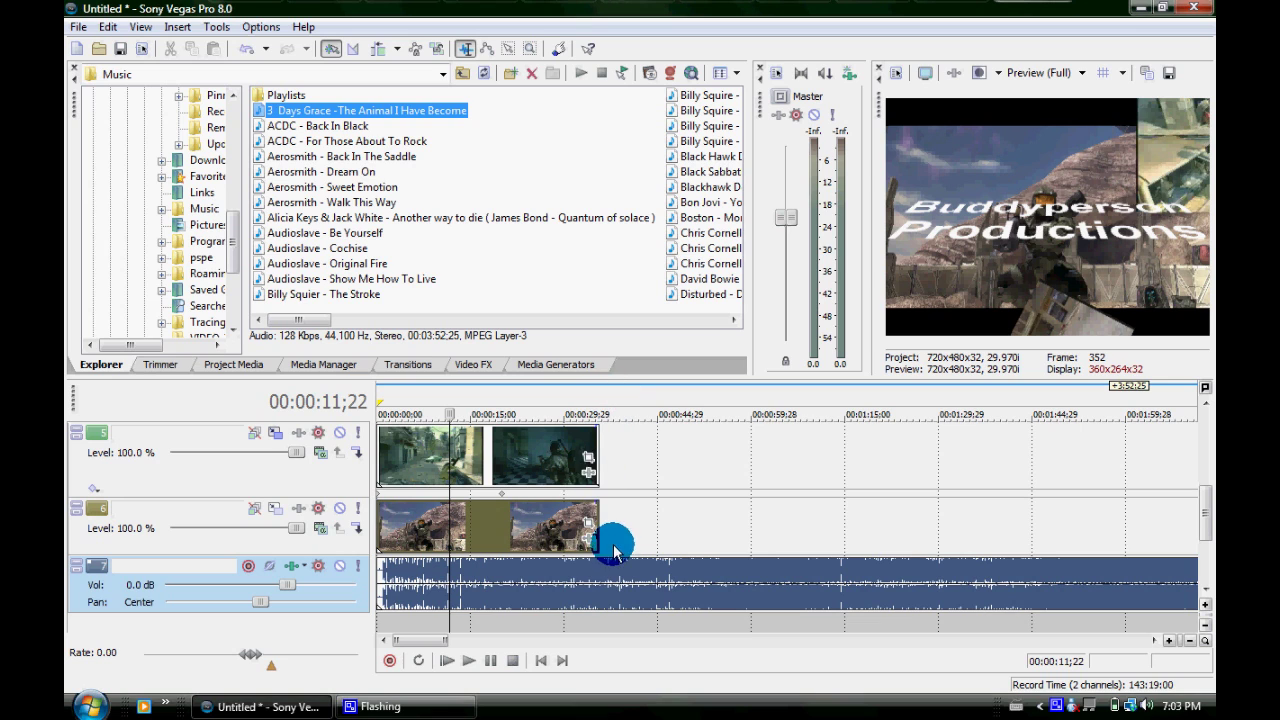
click(600, 575)
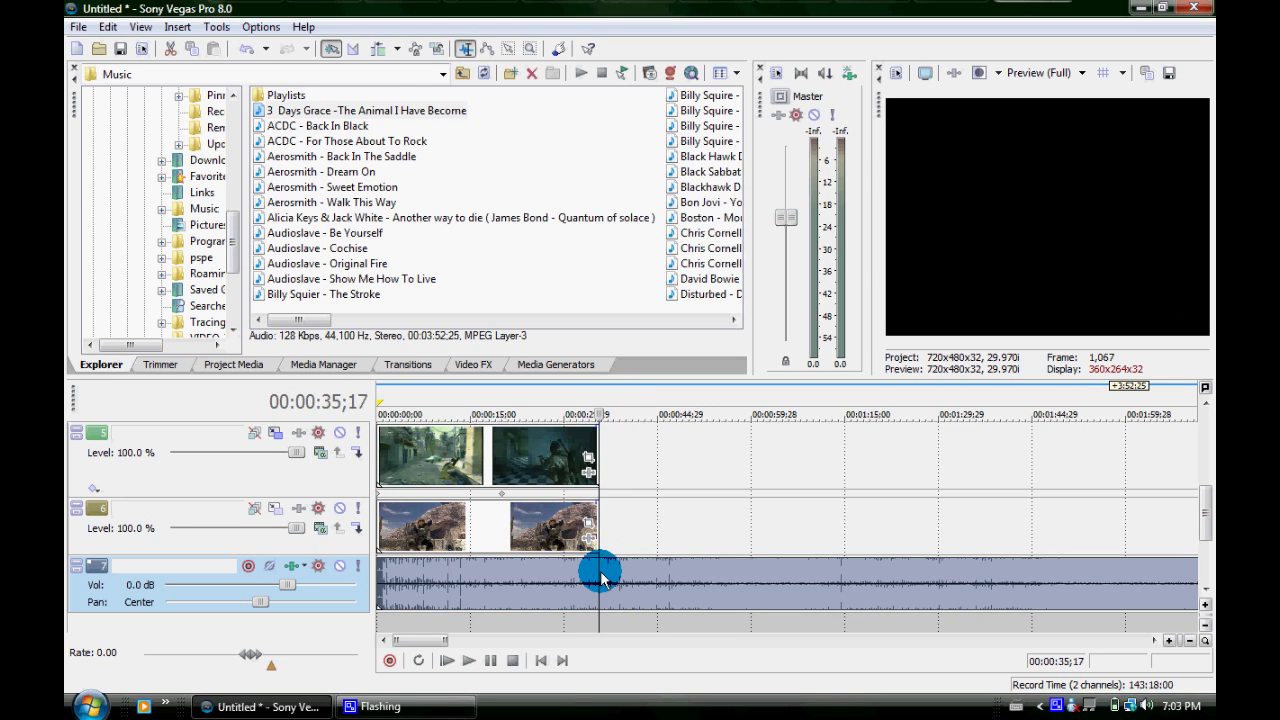
click(598, 577)
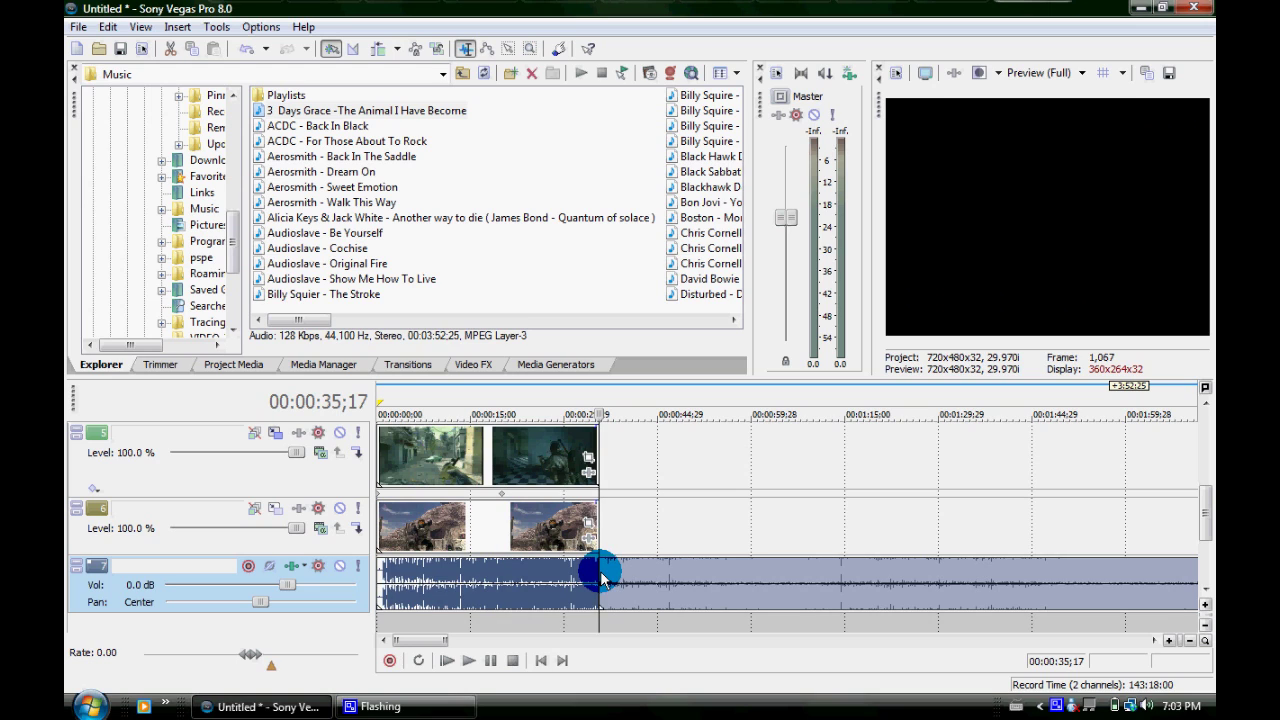